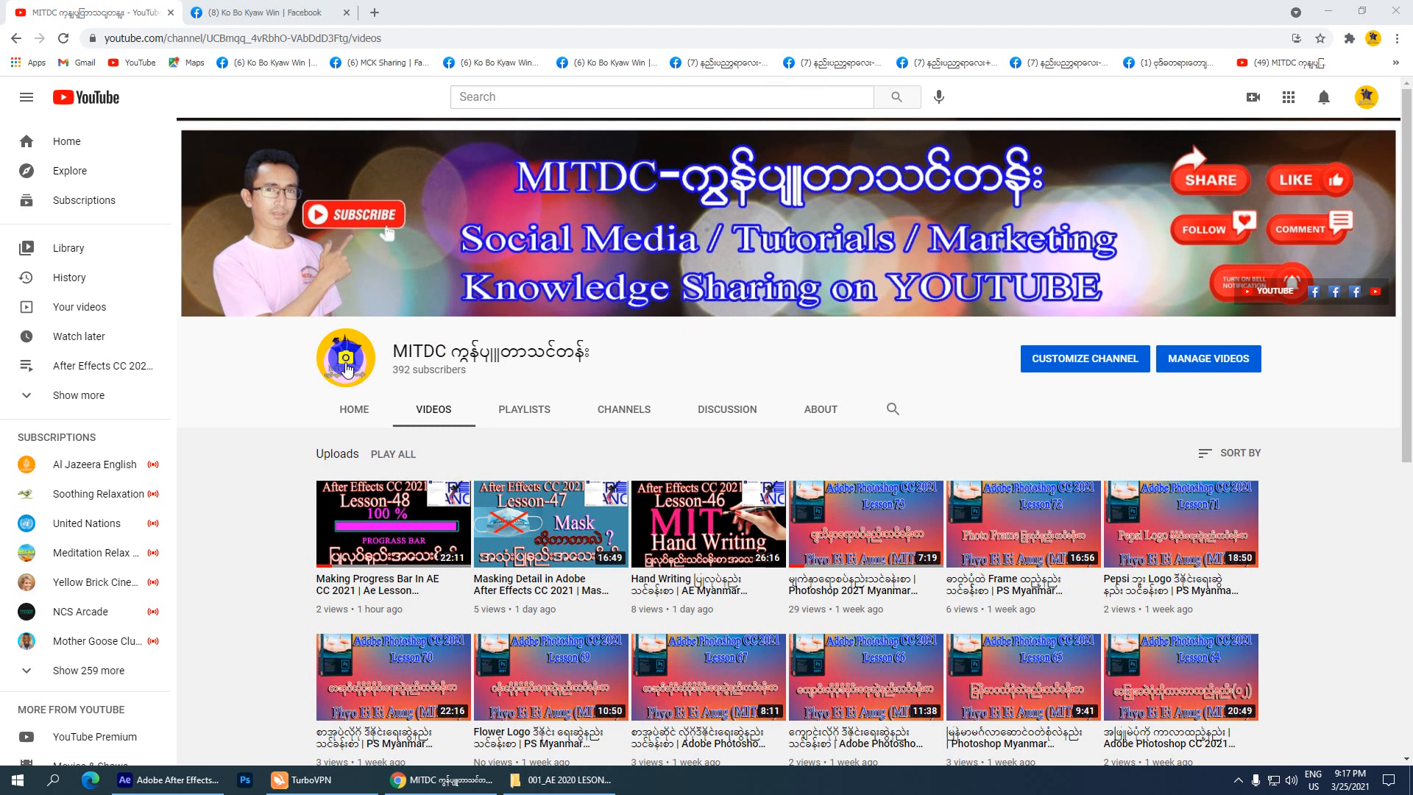
# Minimize the browser and switch to Adobe After Effects
pyautogui.moveTo(462, 544)
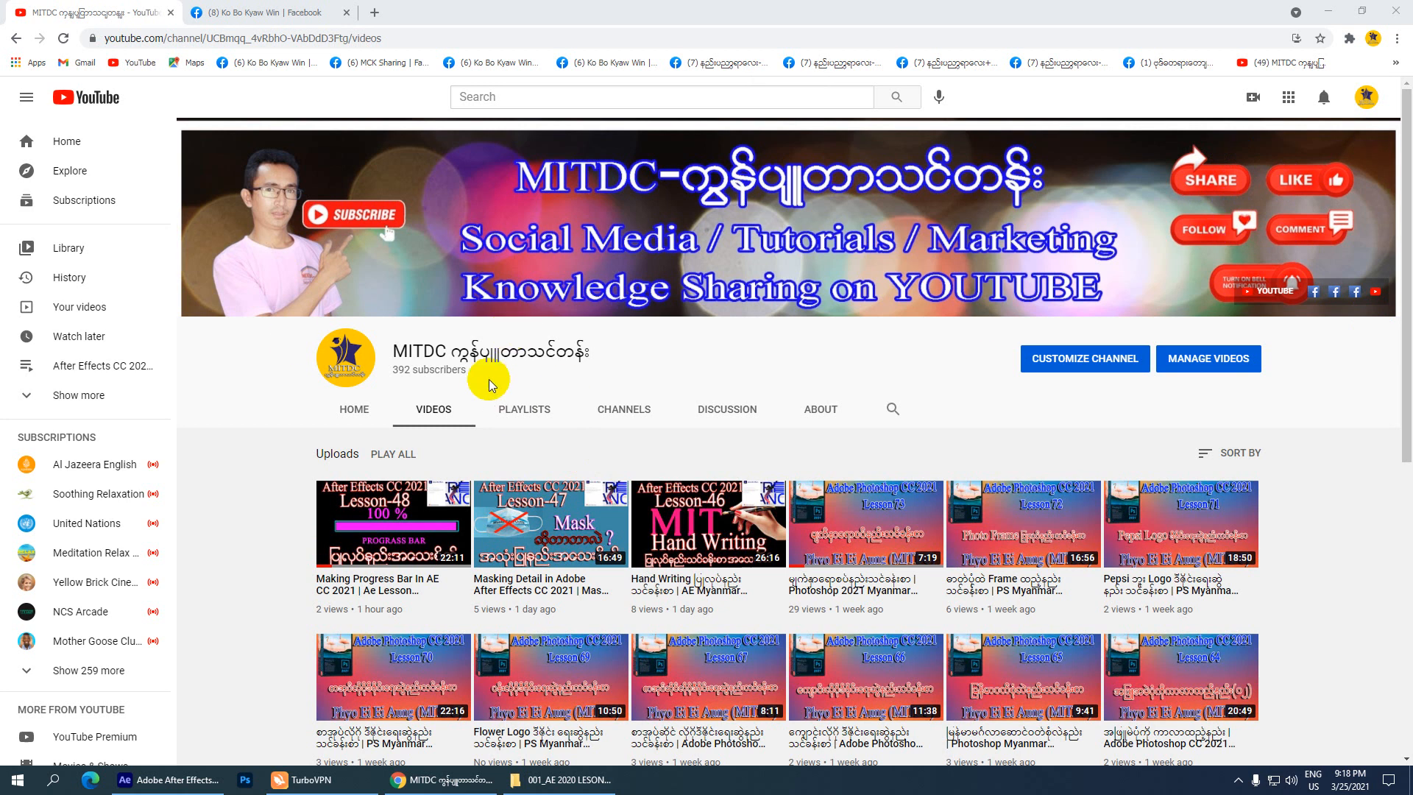
pyautogui.click(1328, 10)
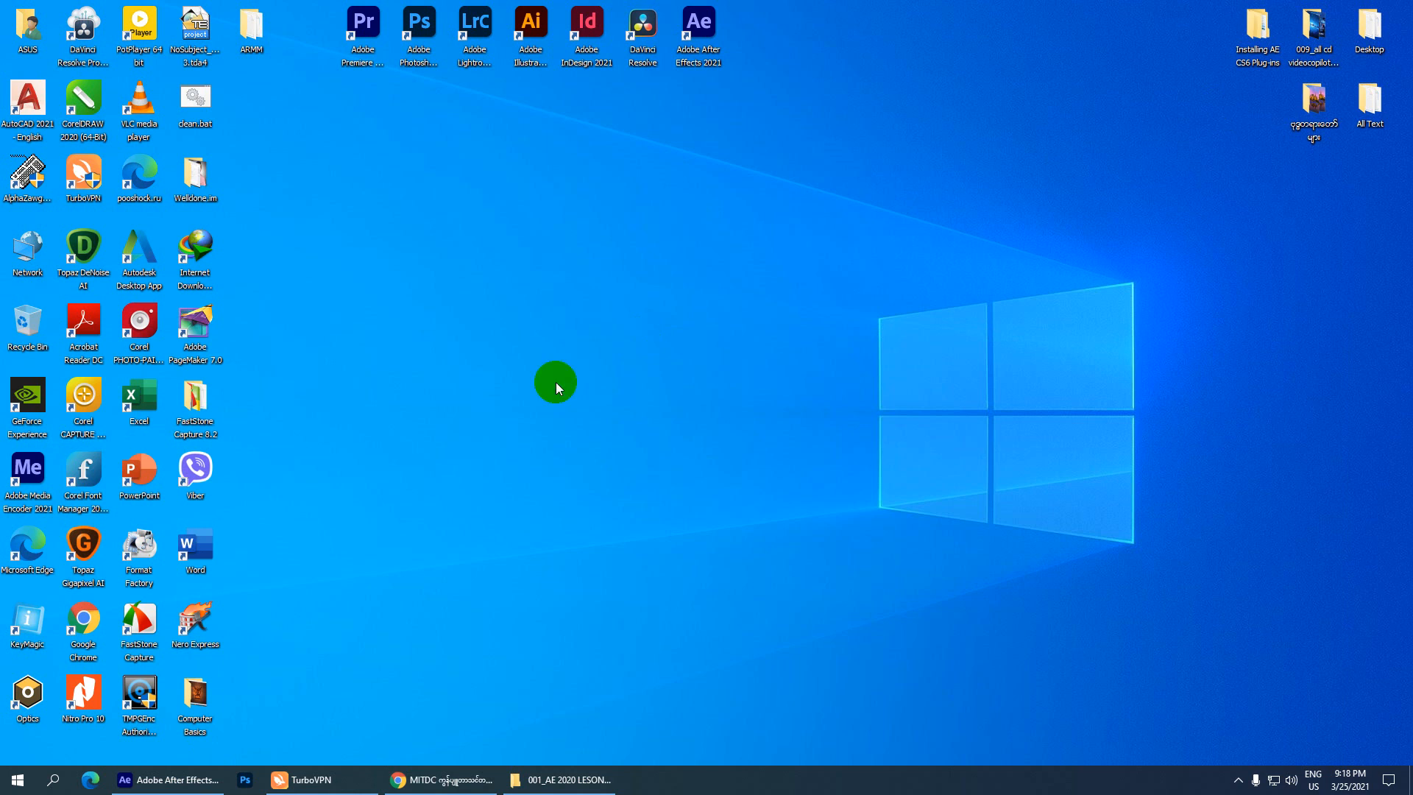
pyautogui.click(171, 784)
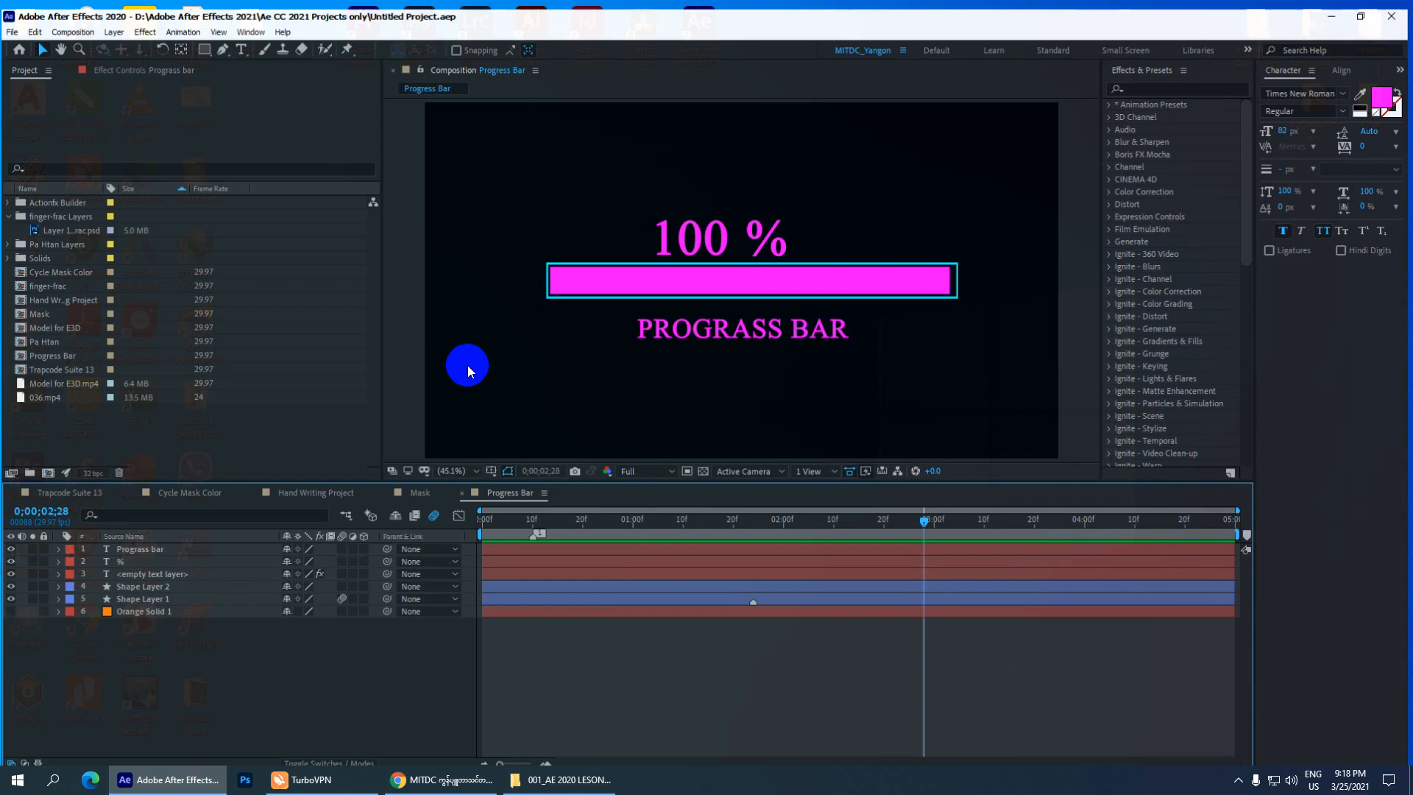
# Create a composition named "Lower Third Text reveal" with the HDTV 1080 29.97 preset and a duration of 0;00;05;00
pyautogui.click(66, 23)
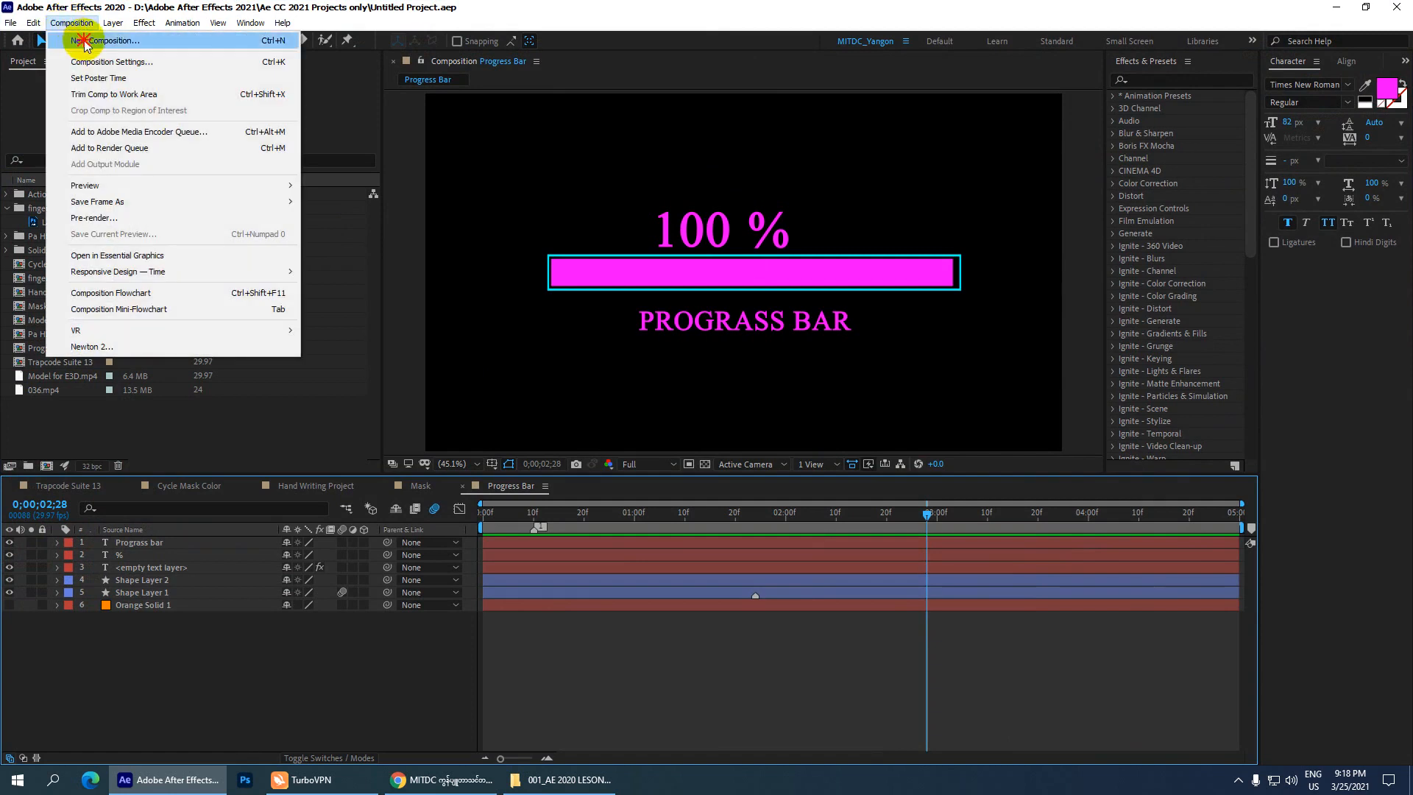
pyautogui.click(82, 44)
pyautogui.moveTo(432, 110); pyautogui.dragTo(387, 111)
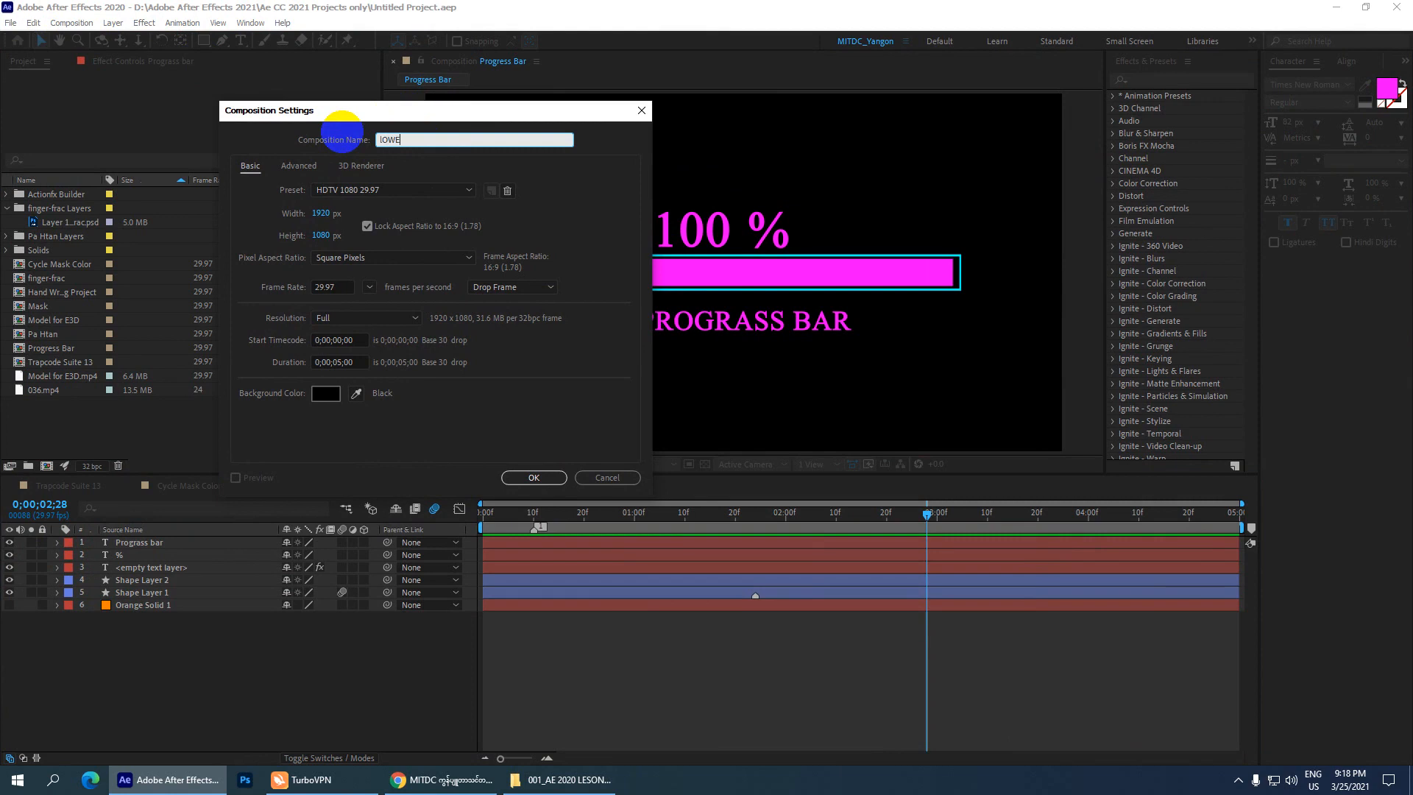
pyautogui.click(343, 137)
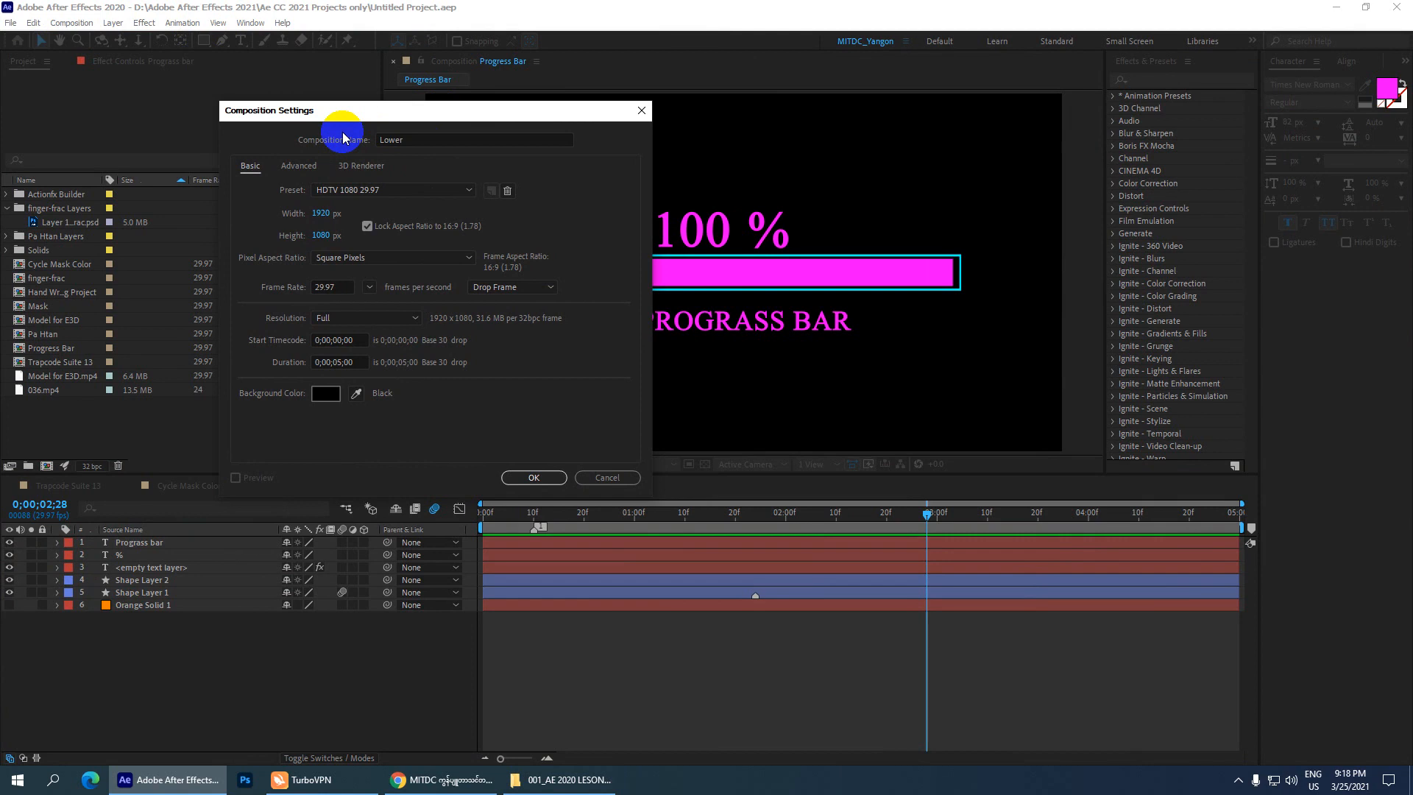
pyautogui.click(416, 139)
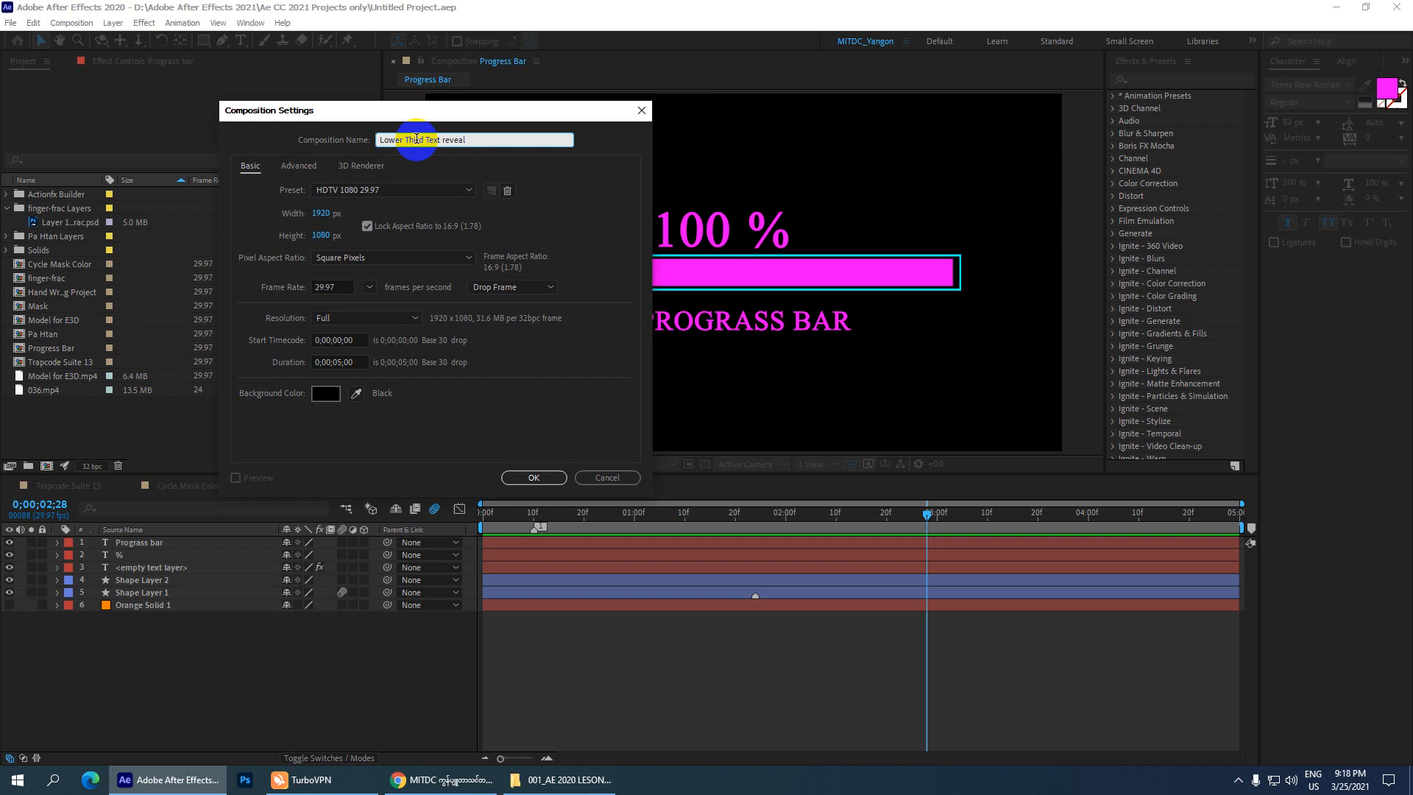
pyautogui.click(339, 361)
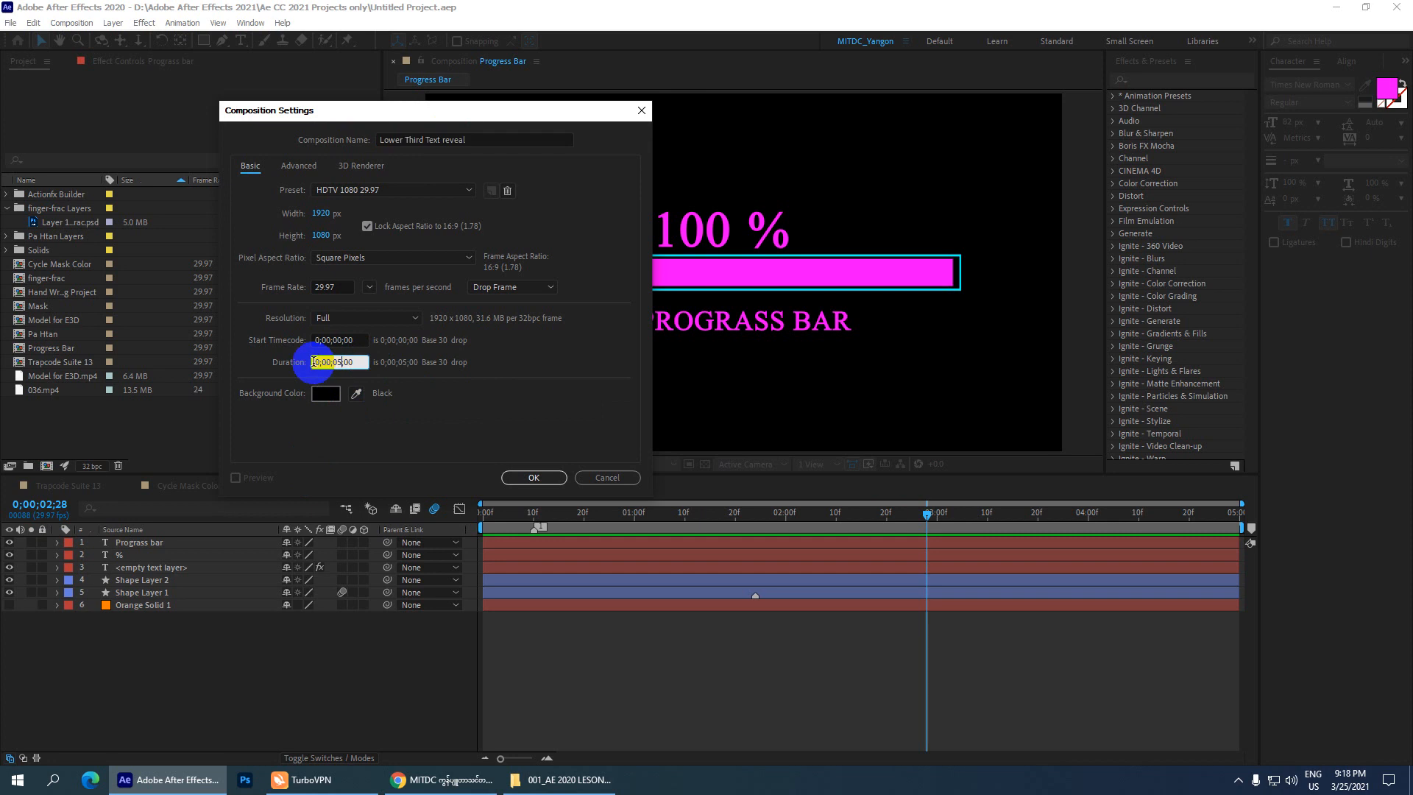
pyautogui.click(531, 477)
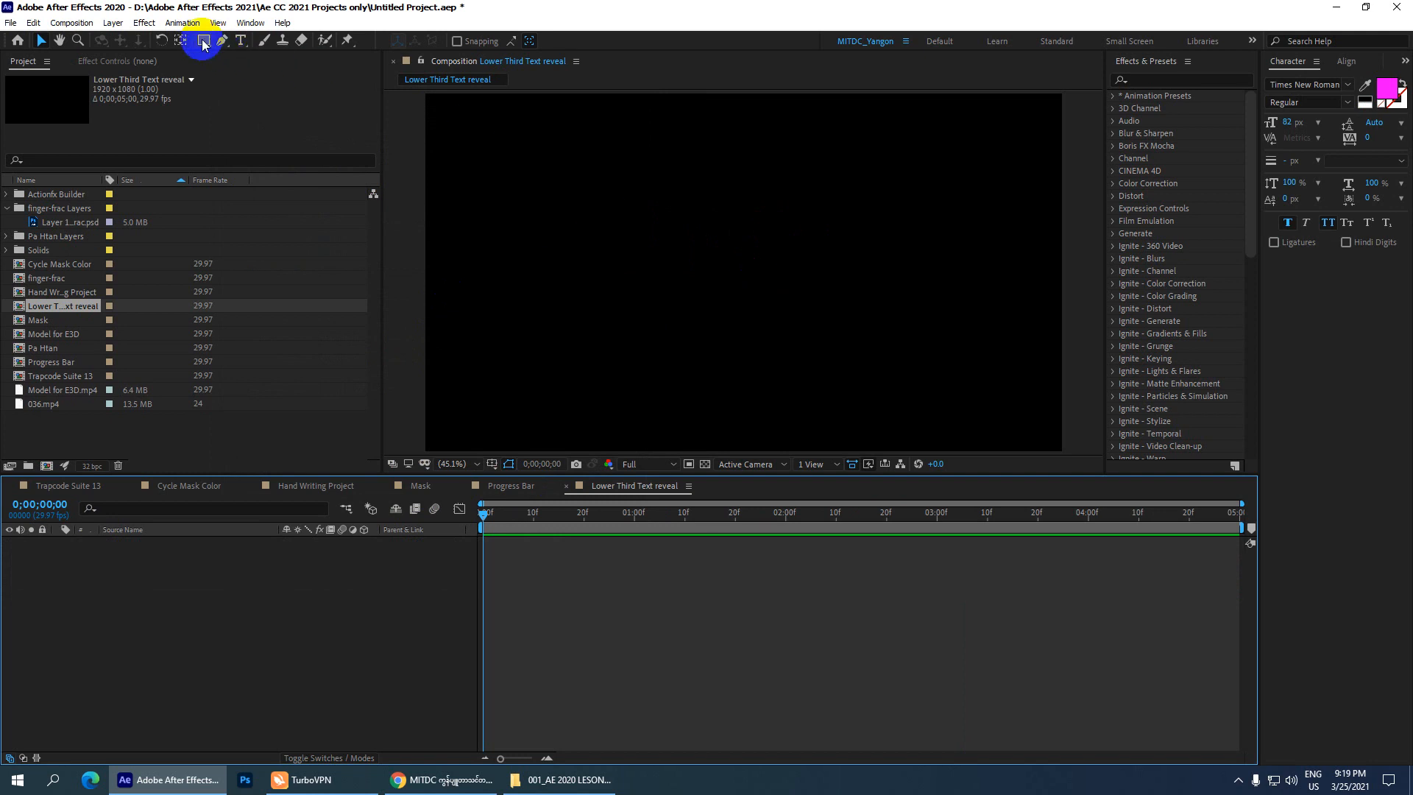
# Draw a wide, thin rectangle above the composition's centre and fill it with light blue (RGB 128, 128, 255)
pyautogui.moveTo(204, 41); pyautogui.dragTo(252, 42)
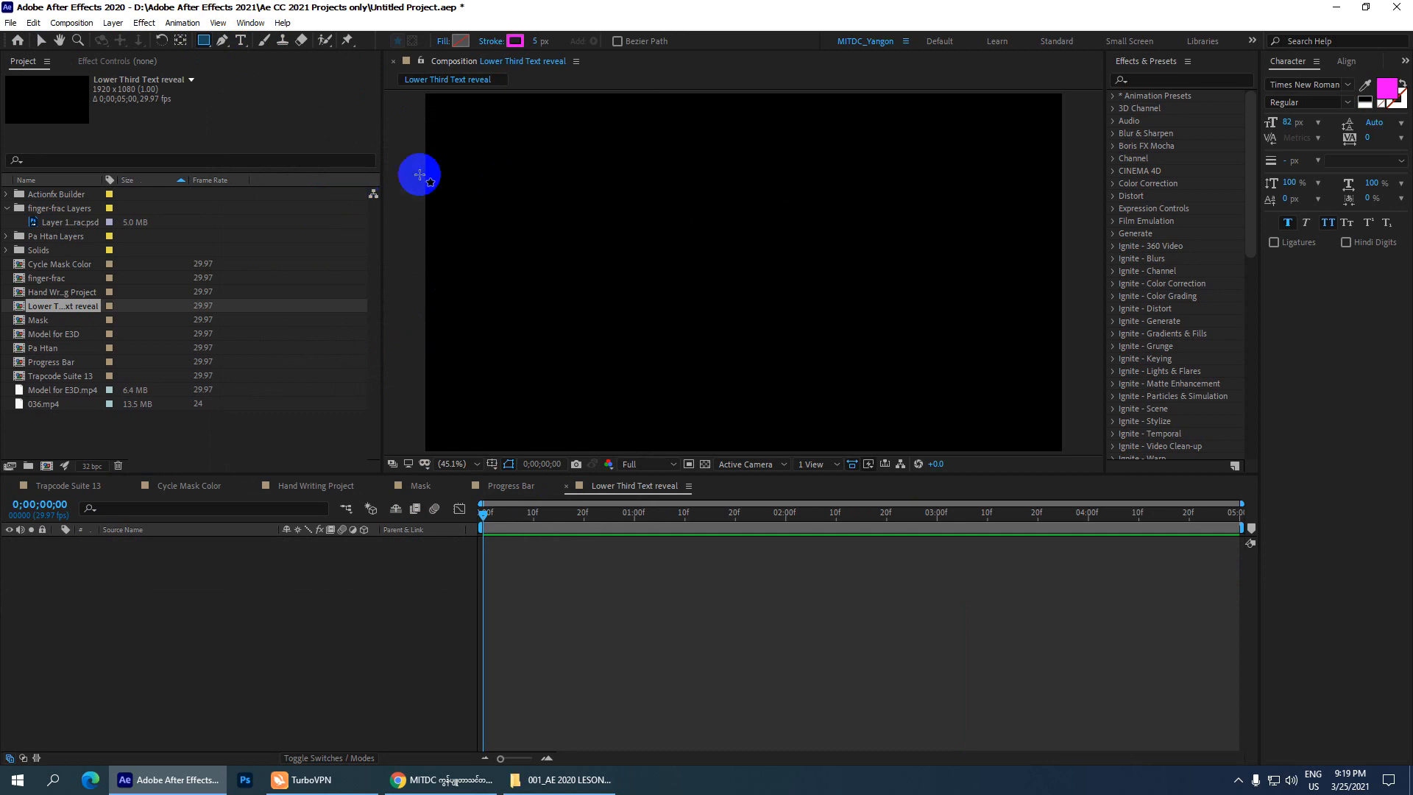
pyautogui.moveTo(567, 236); pyautogui.dragTo(854, 267)
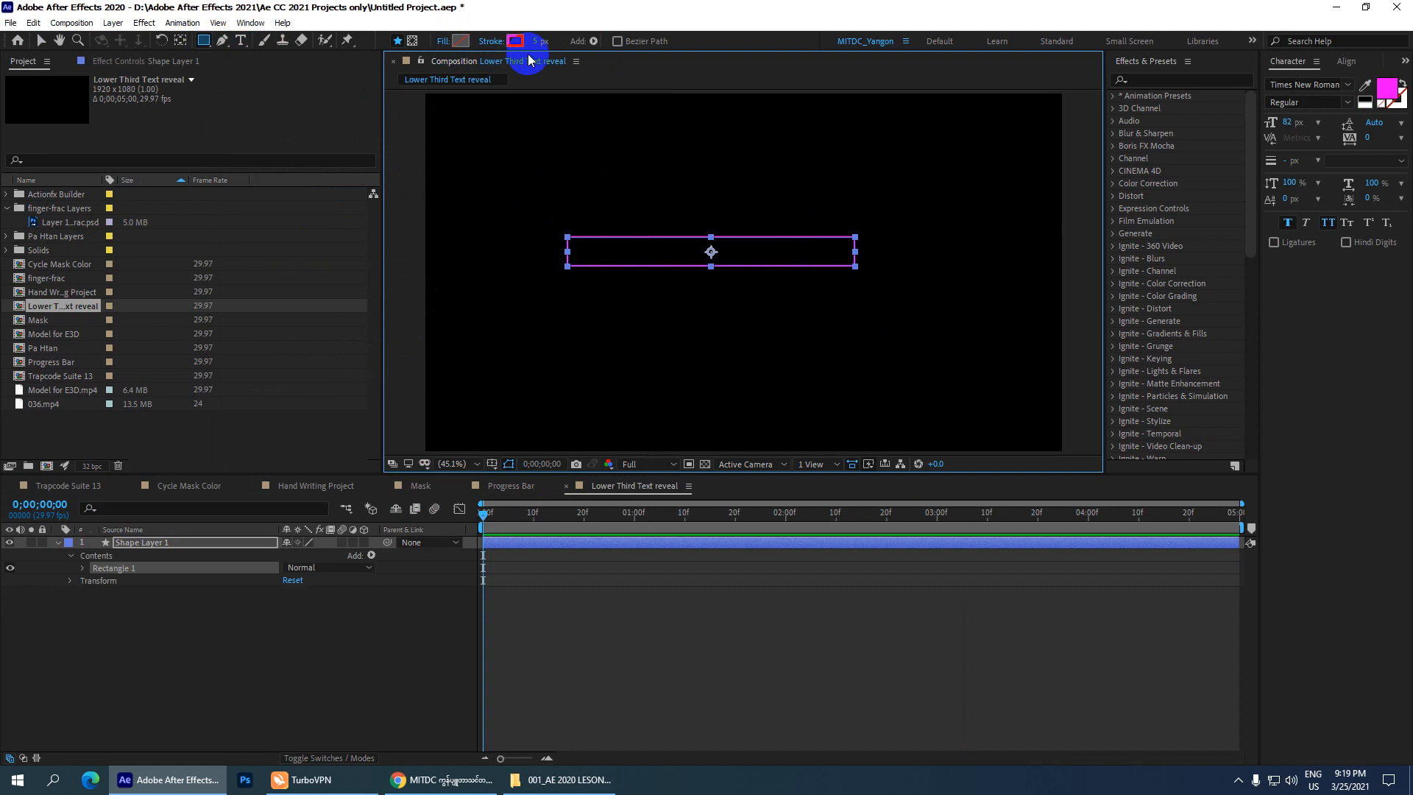
pyautogui.click(463, 44)
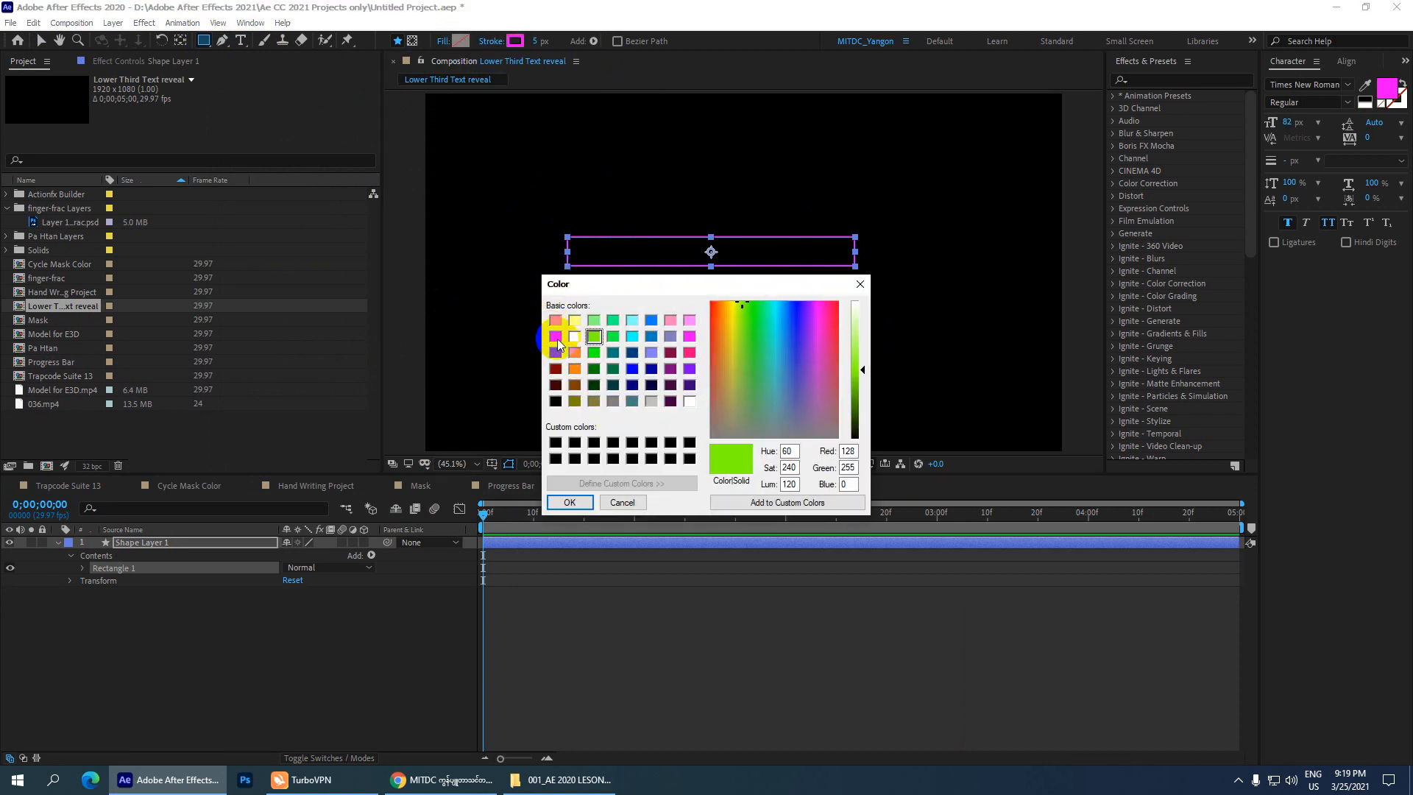
pyautogui.click(651, 352)
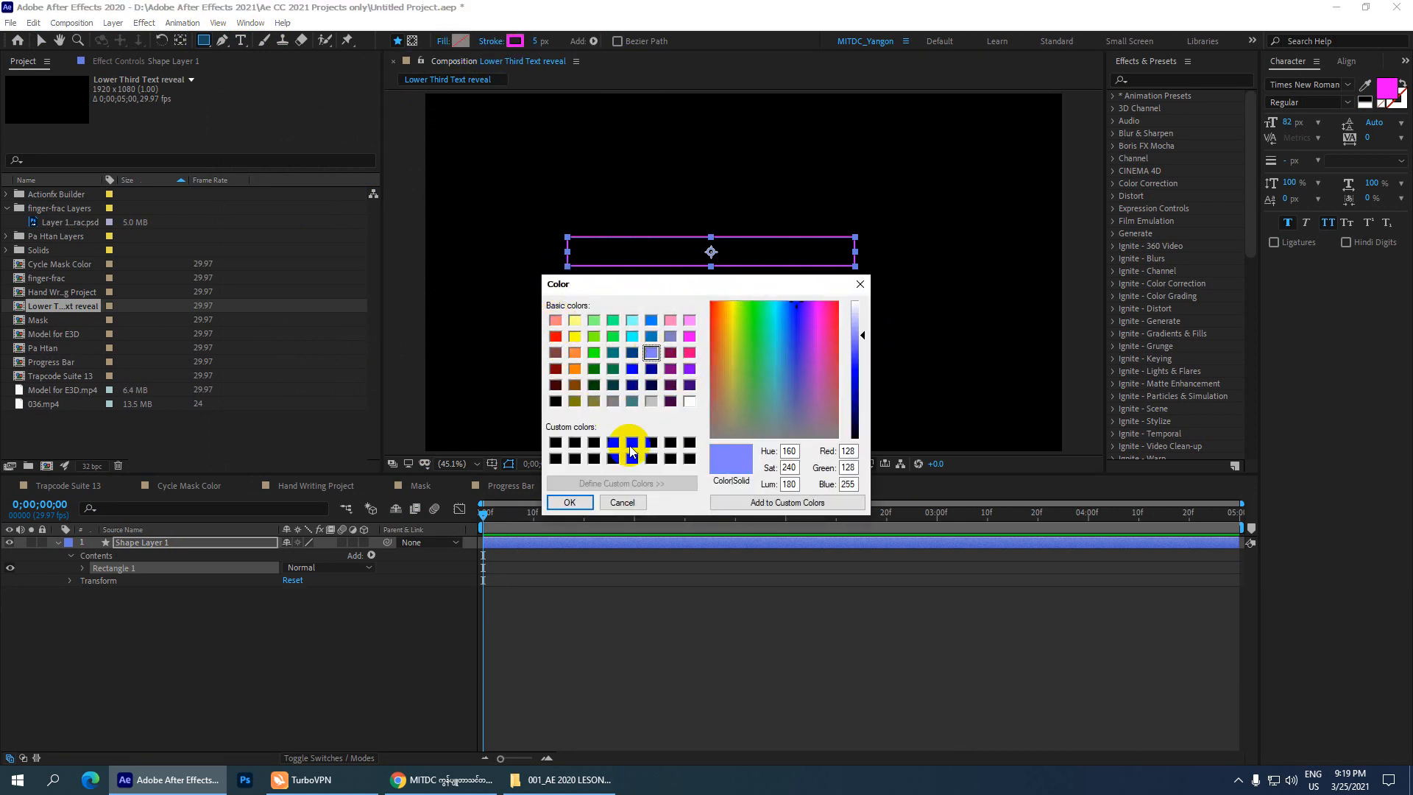
pyautogui.click(570, 501)
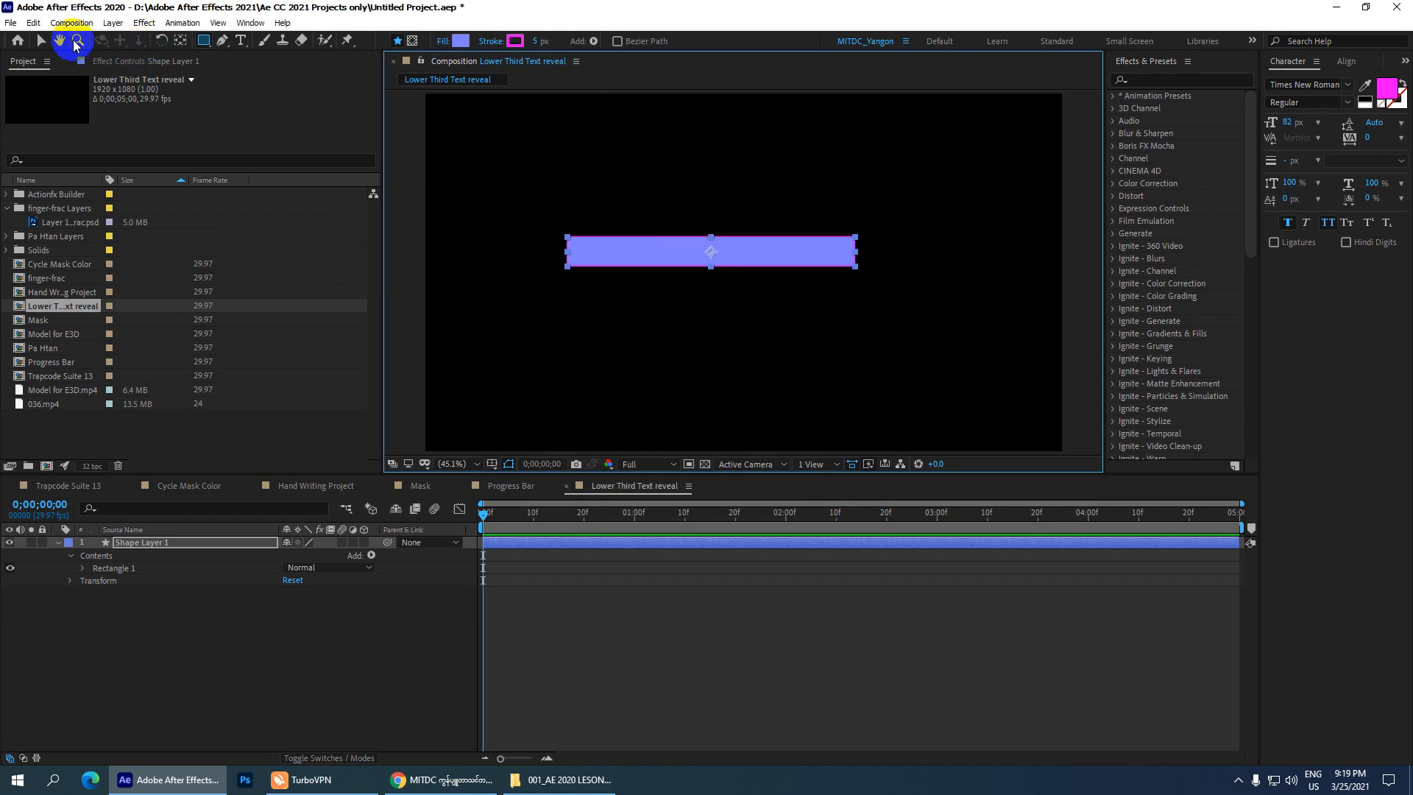
# Move the rectangle up and draw a horizontal line below it with the Pen tool, giving it a 100 px stroke
pyautogui.click(41, 40)
pyautogui.moveTo(627, 258); pyautogui.dragTo(685, 200)
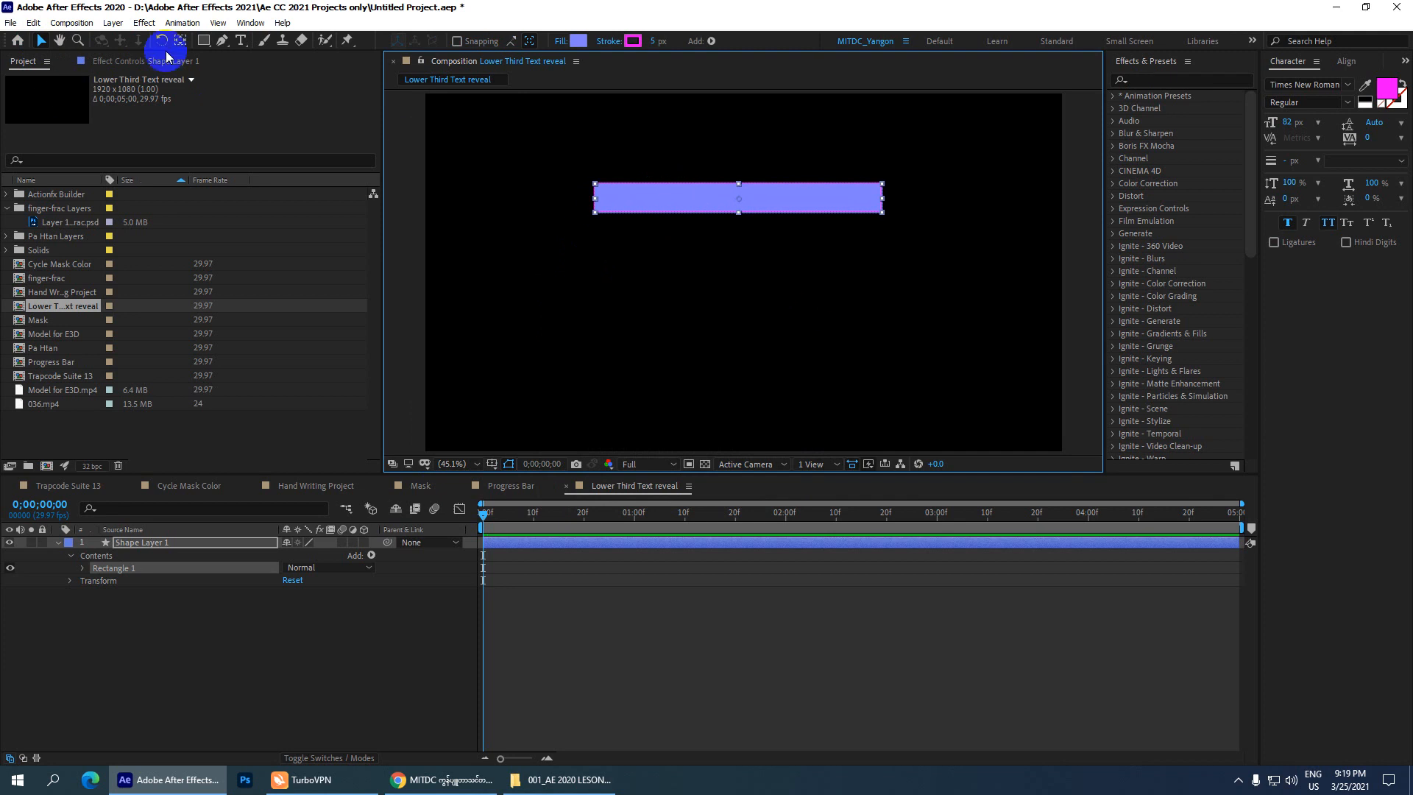
pyautogui.click(221, 39)
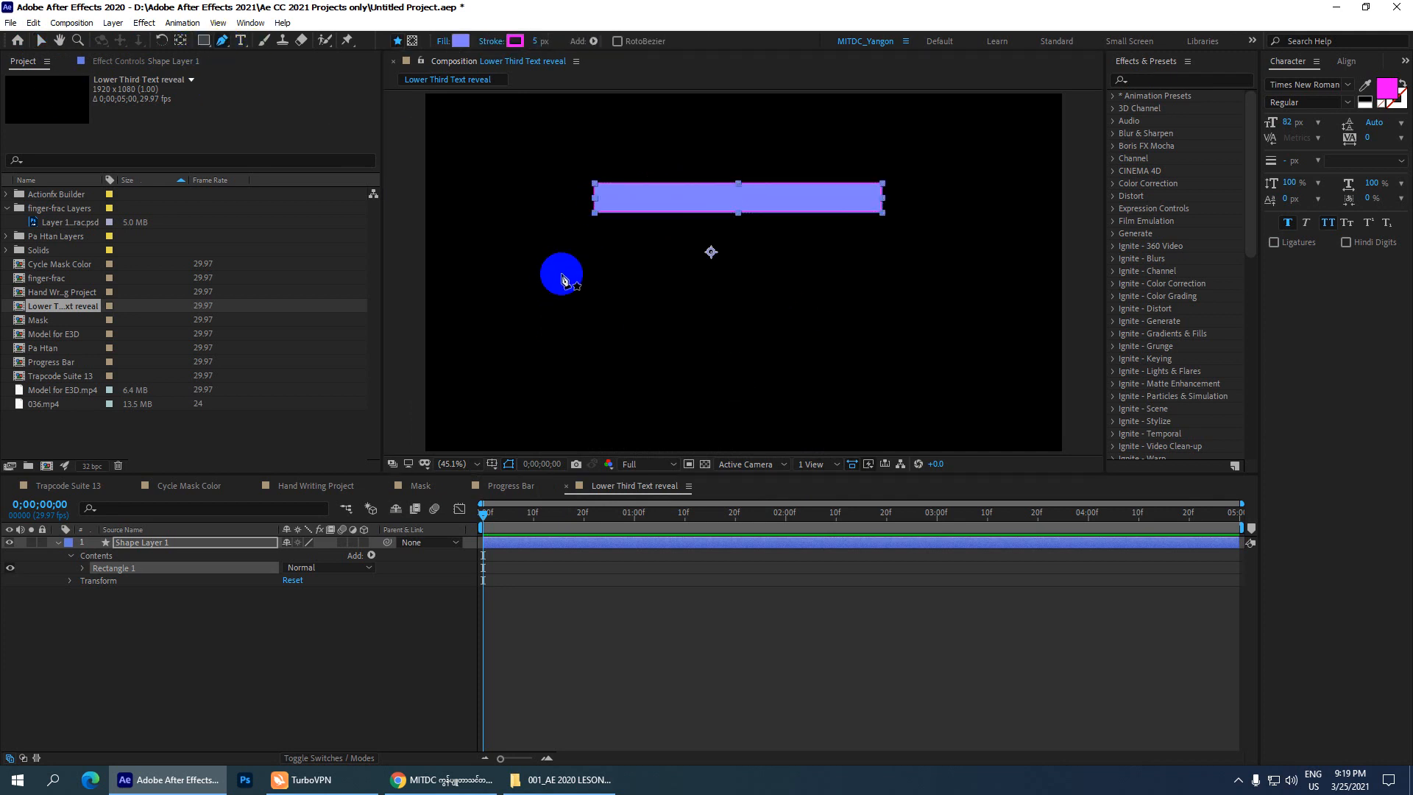
pyautogui.click(561, 273)
pyautogui.click(884, 274)
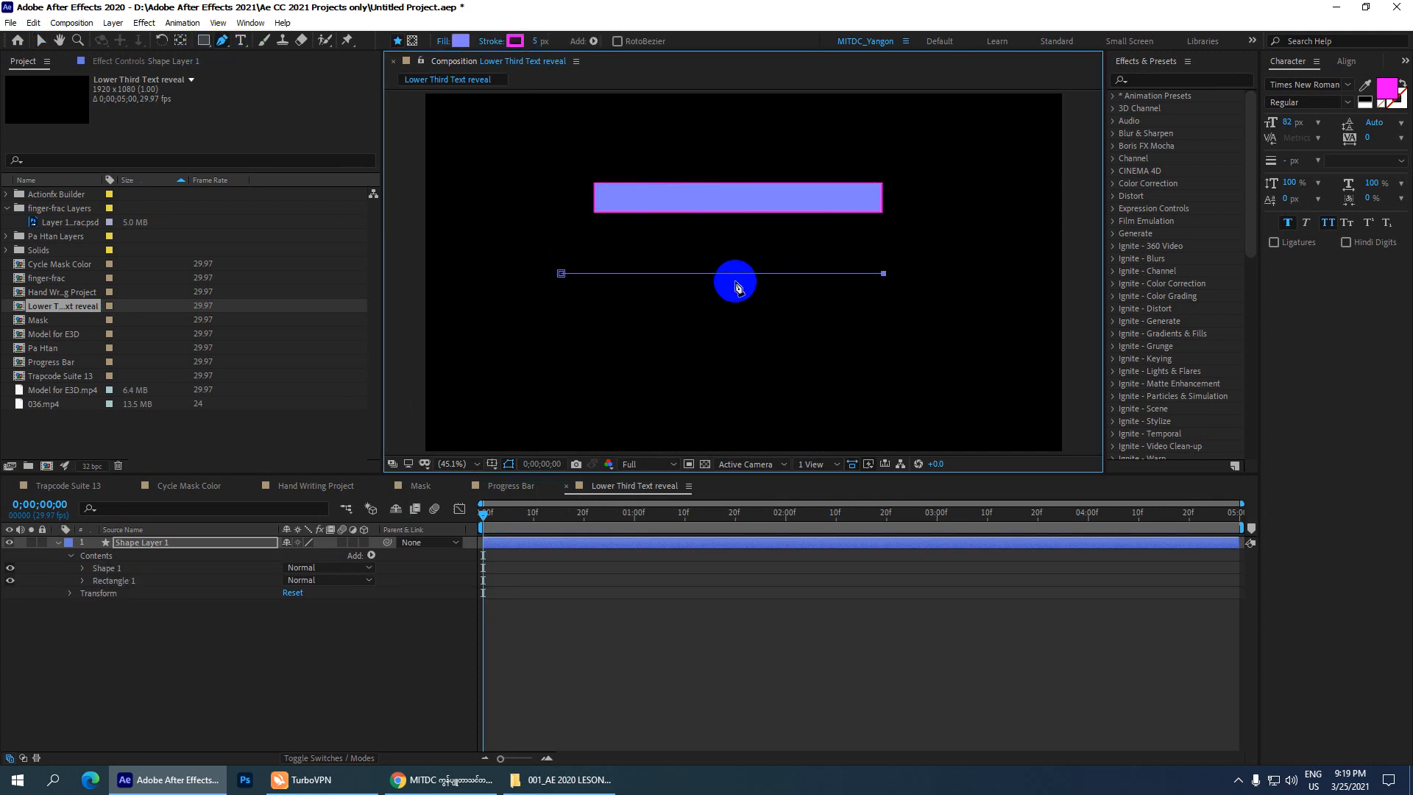
pyautogui.click(537, 41)
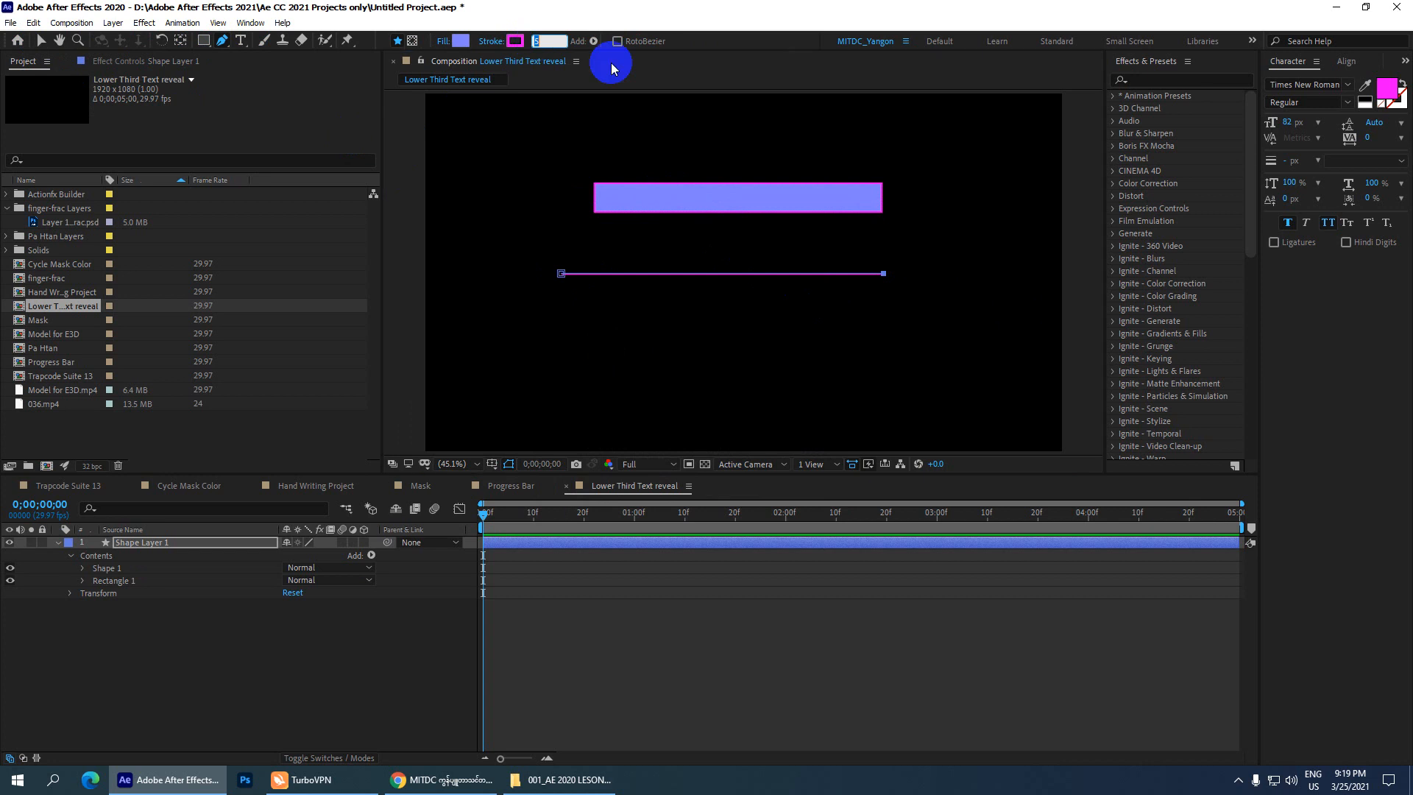
pyautogui.write('100')
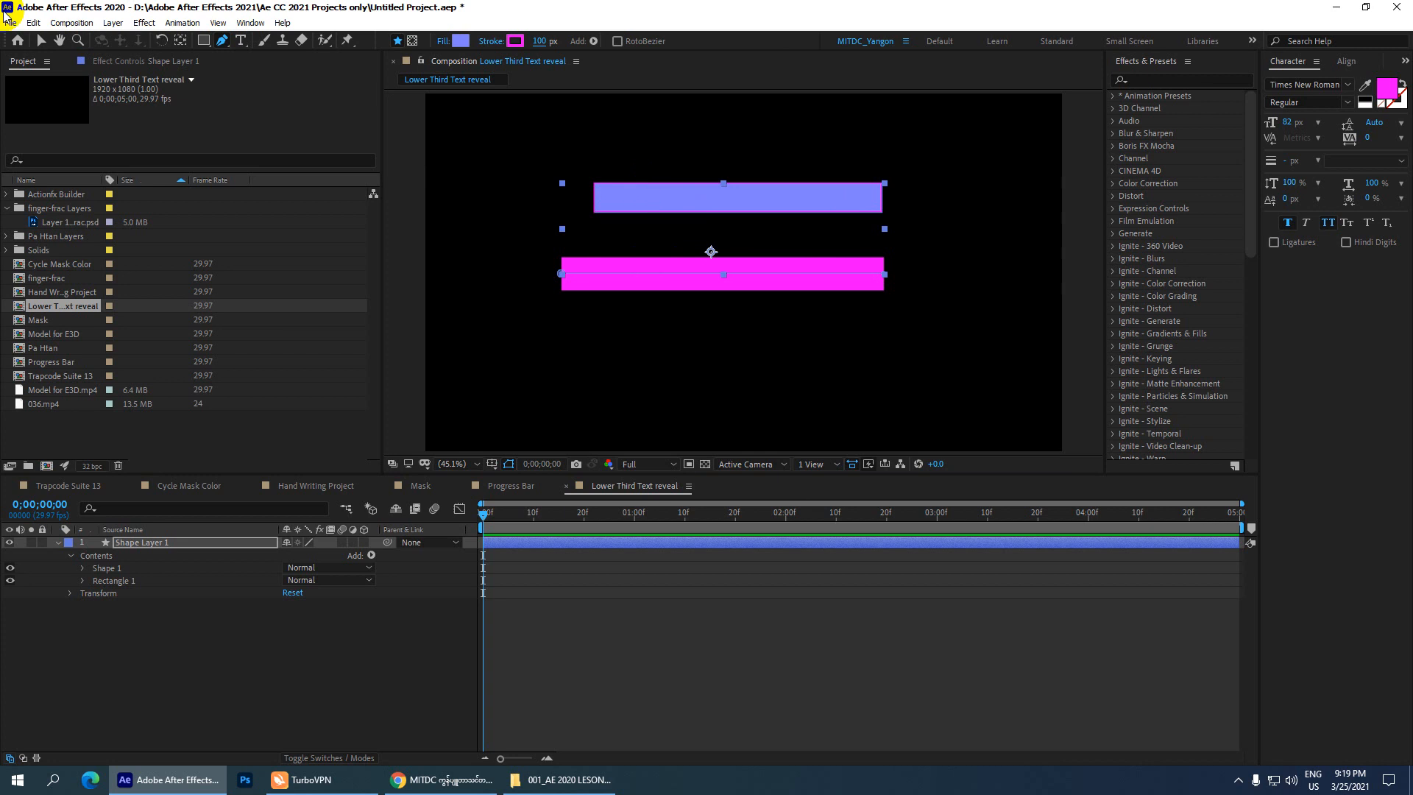
# Select the rectangle and the line individually within the shape layer and reposition only the rectangle above the line
pyautogui.click(42, 41)
pyautogui.doubleClick(648, 206)
pyautogui.moveTo(686, 200); pyautogui.dragTo(647, 194)
pyautogui.click(662, 277)
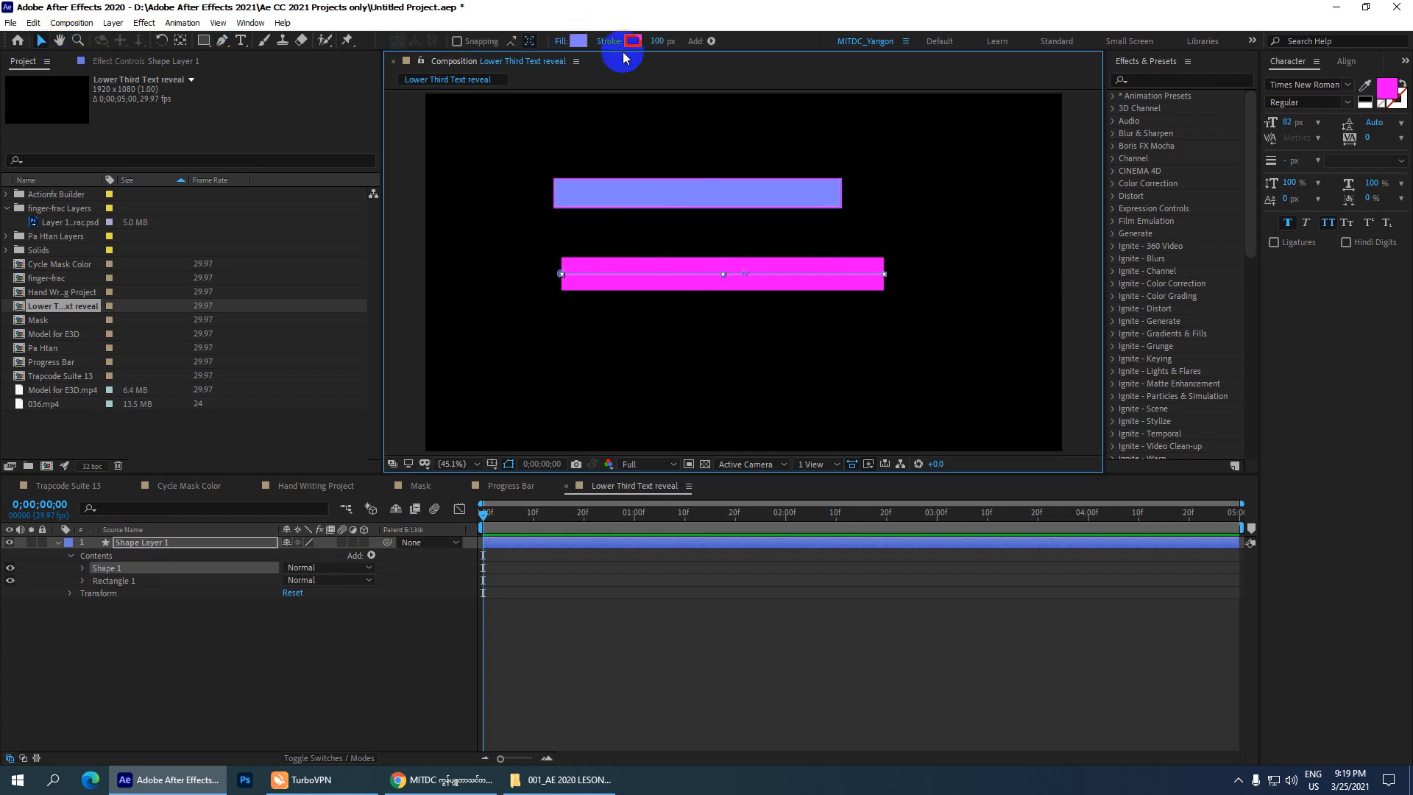
pyautogui.click(682, 192)
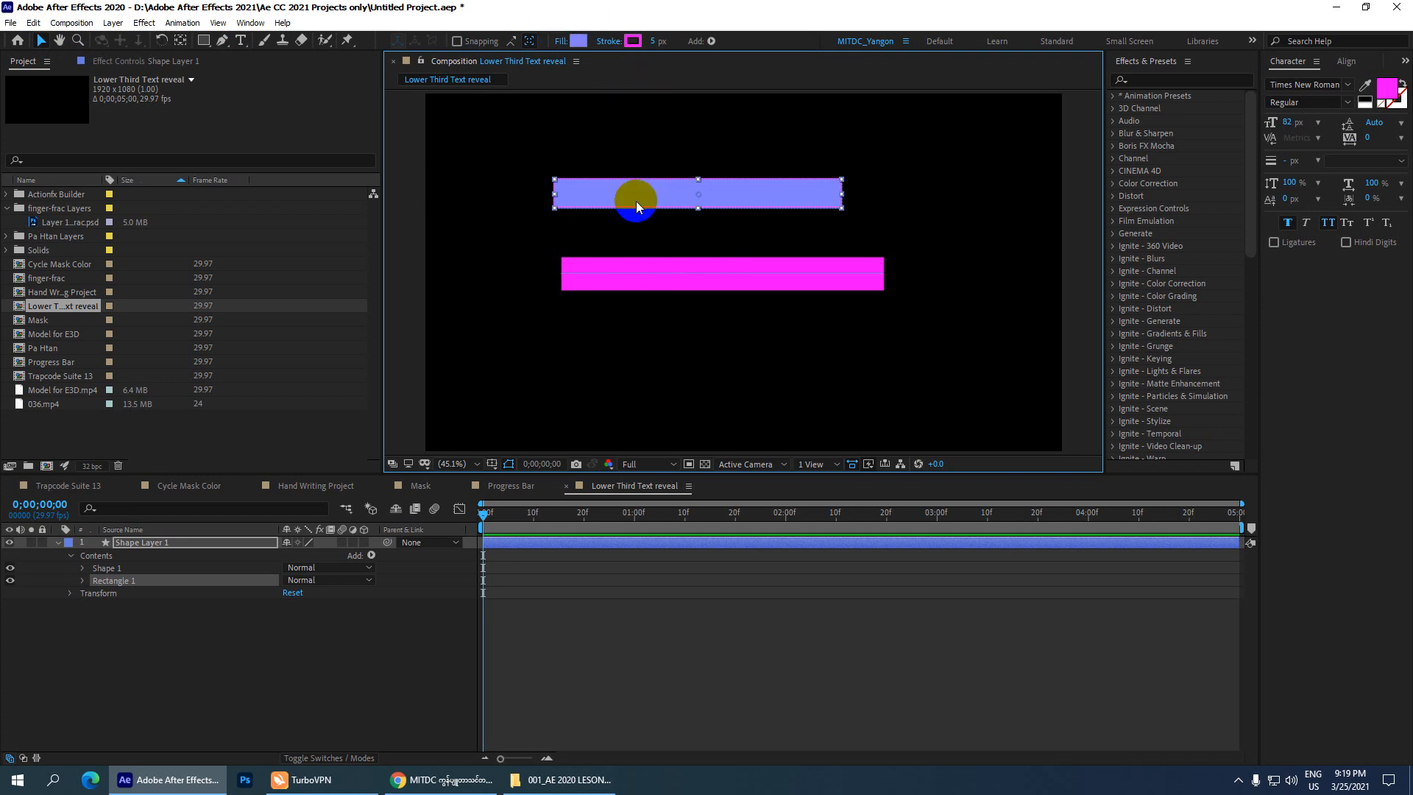
pyautogui.moveTo(636, 201)
pyautogui.mouseDown()
pyautogui.moveTo(691, 205)
pyautogui.moveTo(661, 210)
pyautogui.mouseUp()
# Select the whole shape layer and move the rectangle and line together to a slightly different position
pyautogui.click(586, 139)
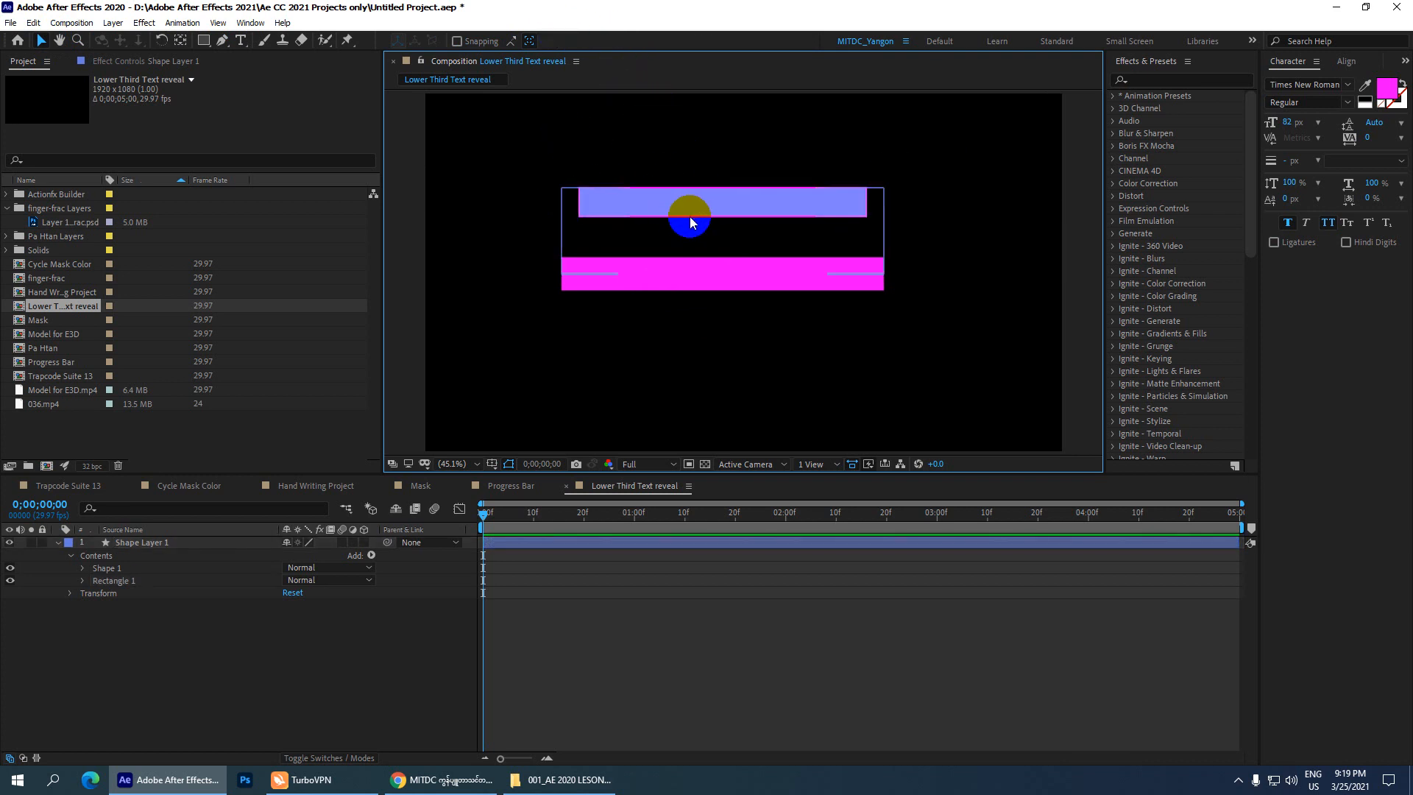
pyautogui.click(690, 222)
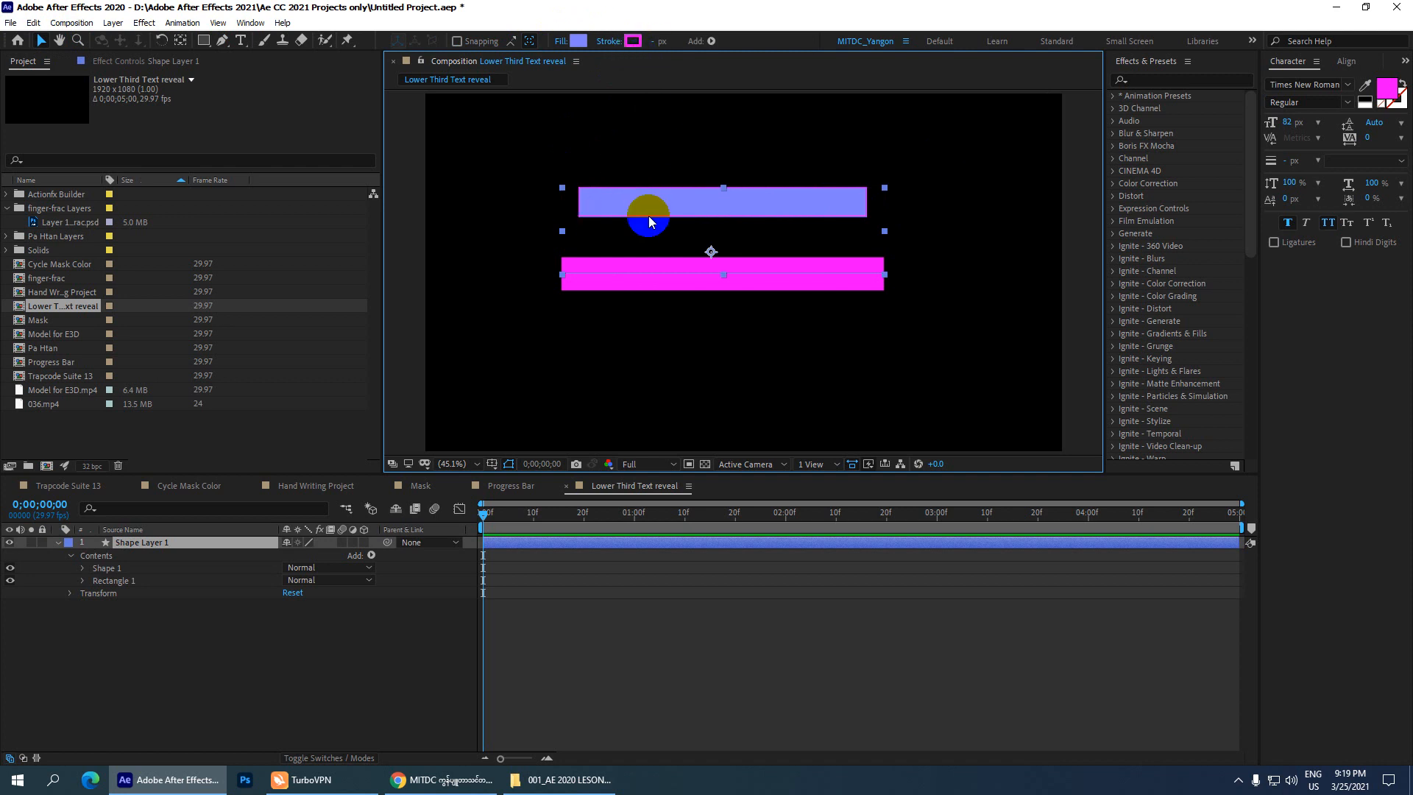
pyautogui.click(682, 245)
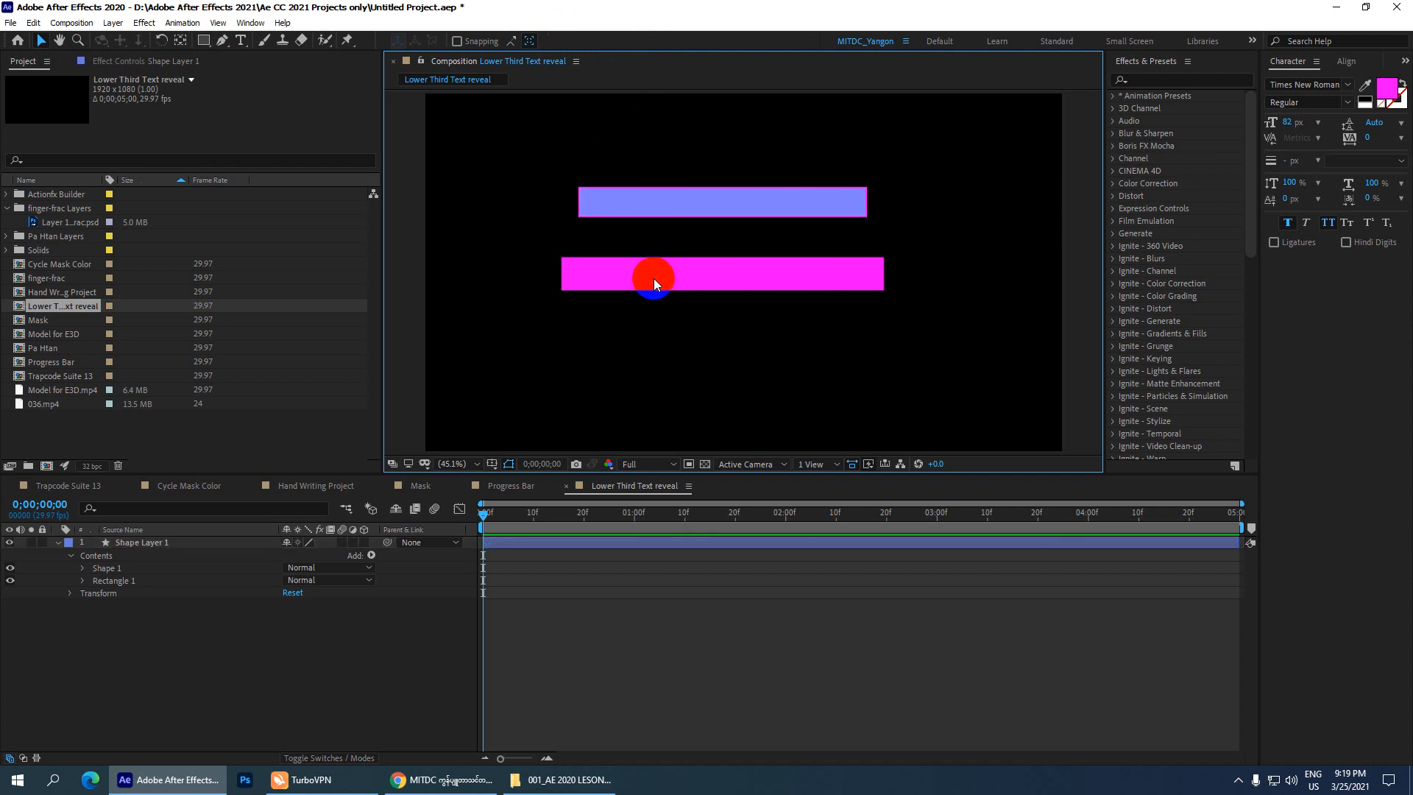
pyautogui.moveTo(655, 280)
pyautogui.mouseDown()
pyautogui.moveTo(677, 286)
pyautogui.moveTo(625, 319)
pyautogui.moveTo(602, 262)
pyautogui.moveTo(613, 267)
pyautogui.mouseUp()
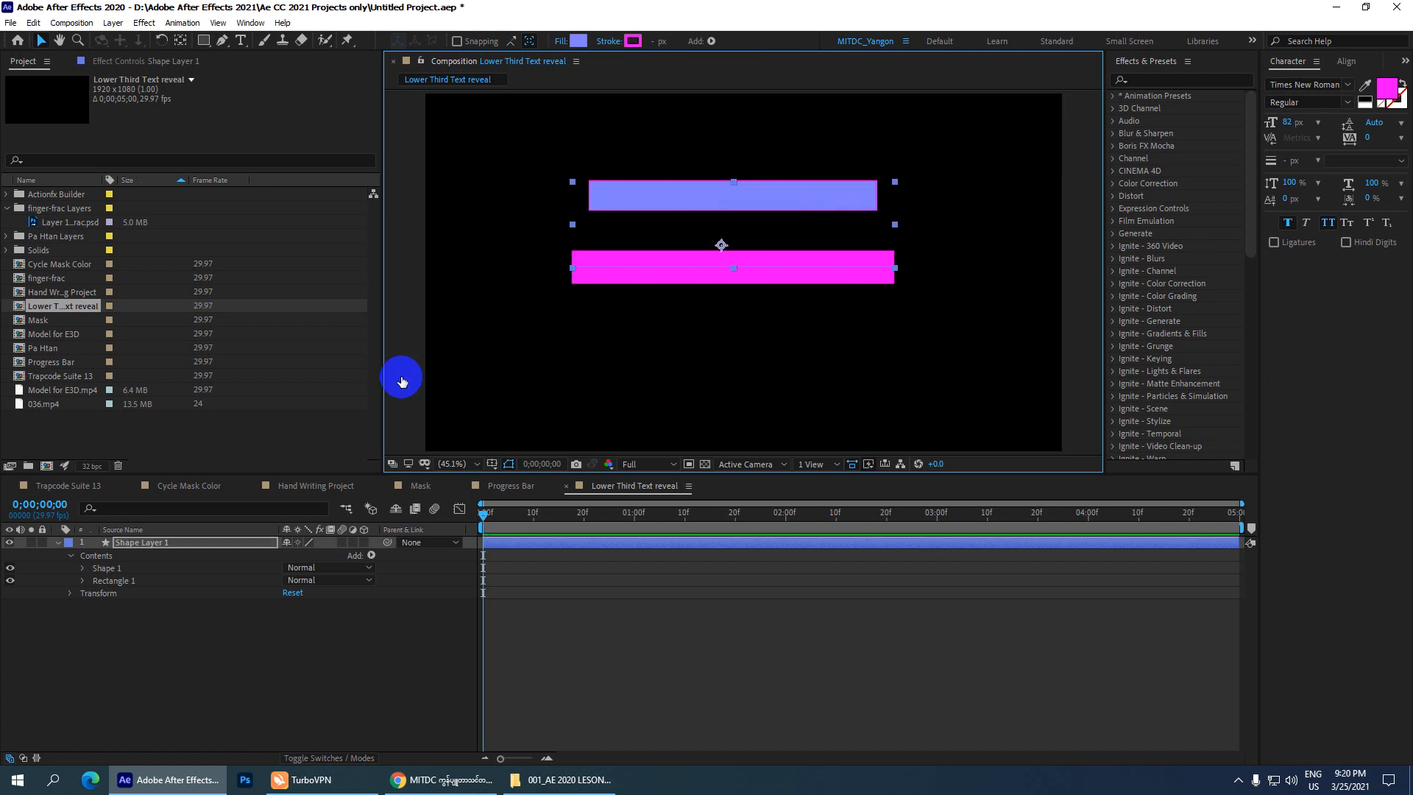
pyautogui.click(152, 543)
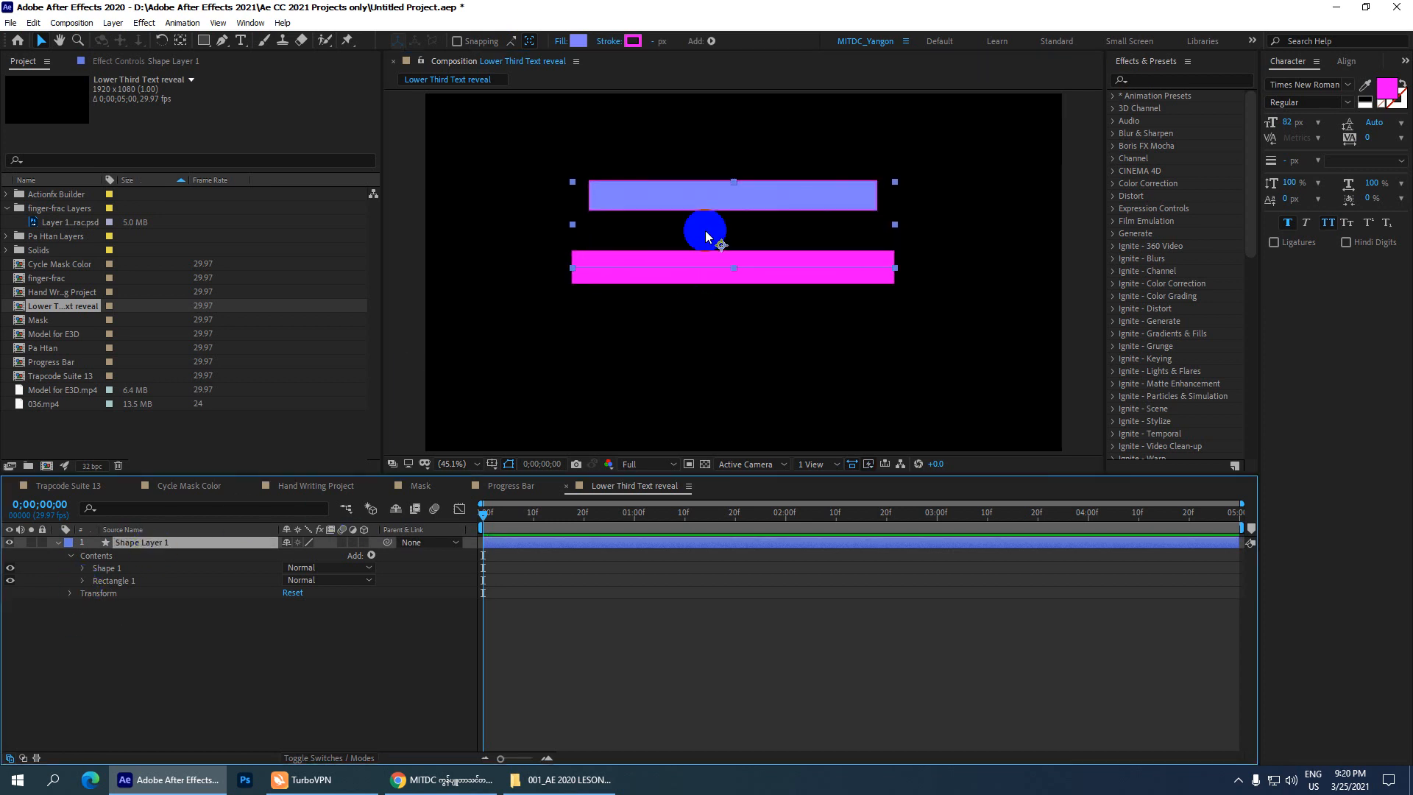
pyautogui.moveTo(693, 206)
pyautogui.mouseDown()
pyautogui.moveTo(683, 237)
pyautogui.moveTo(701, 237)
pyautogui.moveTo(707, 216)
pyautogui.mouseUp()
pyautogui.click(753, 351)
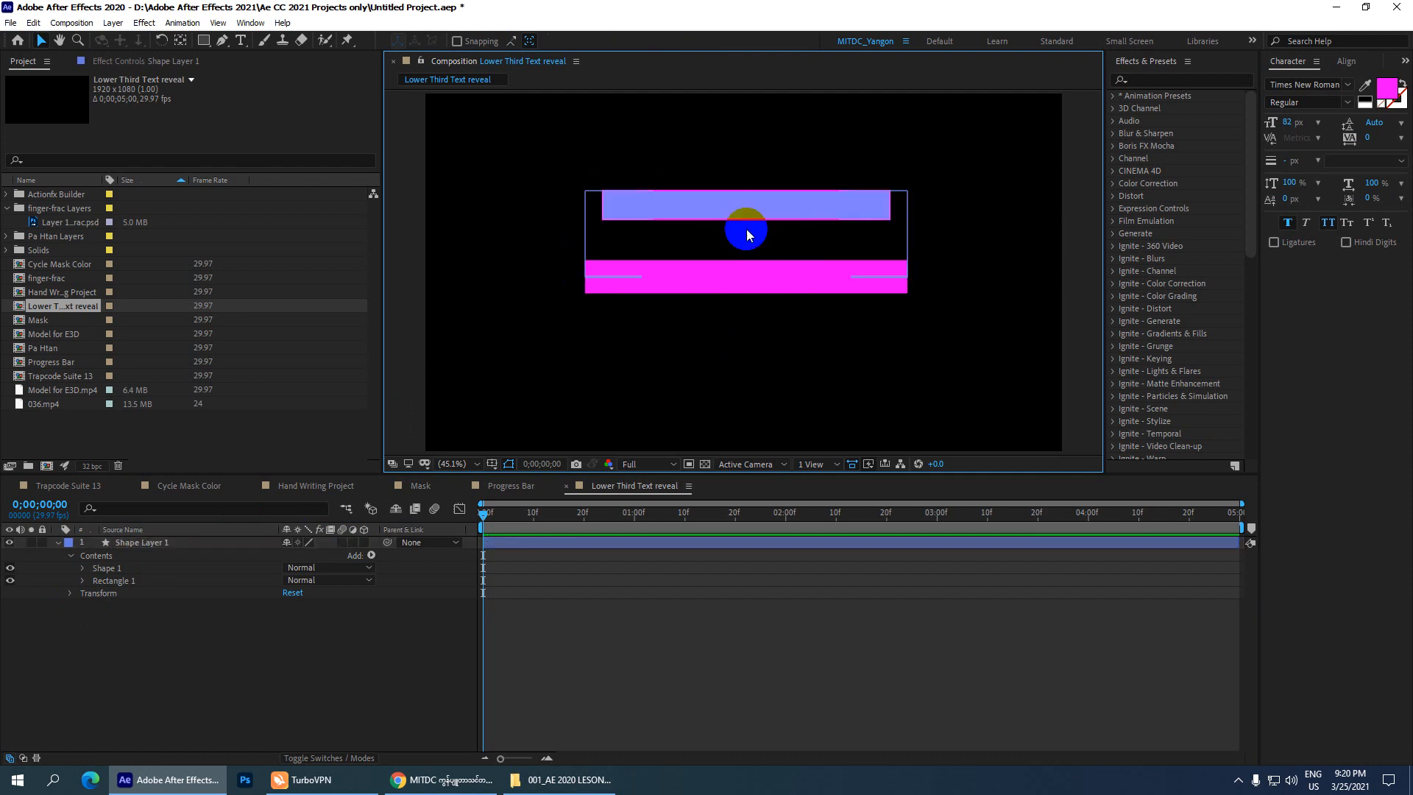
# Delete the shape layer containing the rectangle and the line
pyautogui.click(745, 214)
pyautogui.press('Delete')
pyautogui.click(195, 587)
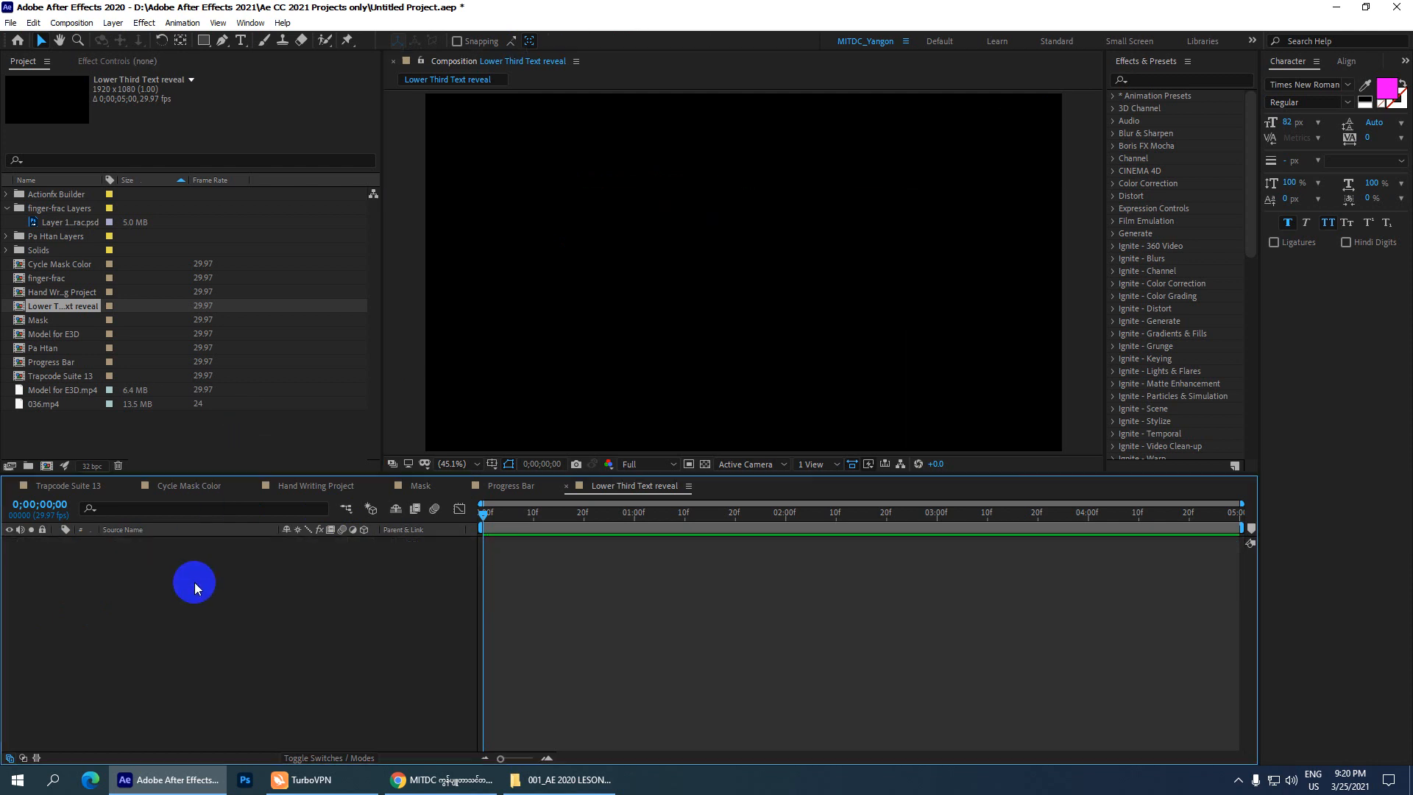
# Draw a long, thin rectangle above the composition's centre and set its stroke width to 5 px
pyautogui.click(204, 40)
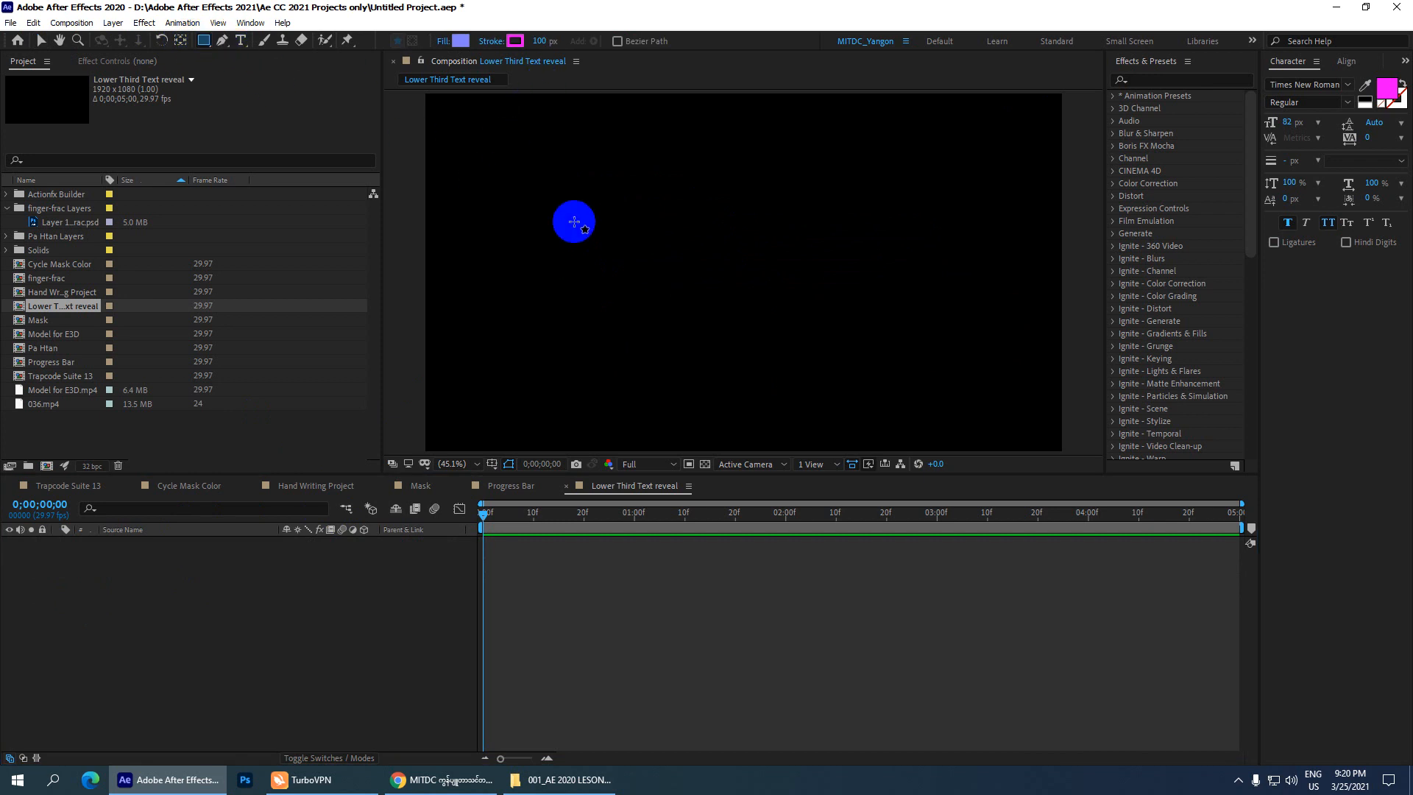
pyautogui.moveTo(569, 223)
pyautogui.mouseDown()
pyautogui.moveTo(789, 244)
pyautogui.moveTo(919, 236)
pyautogui.mouseUp()
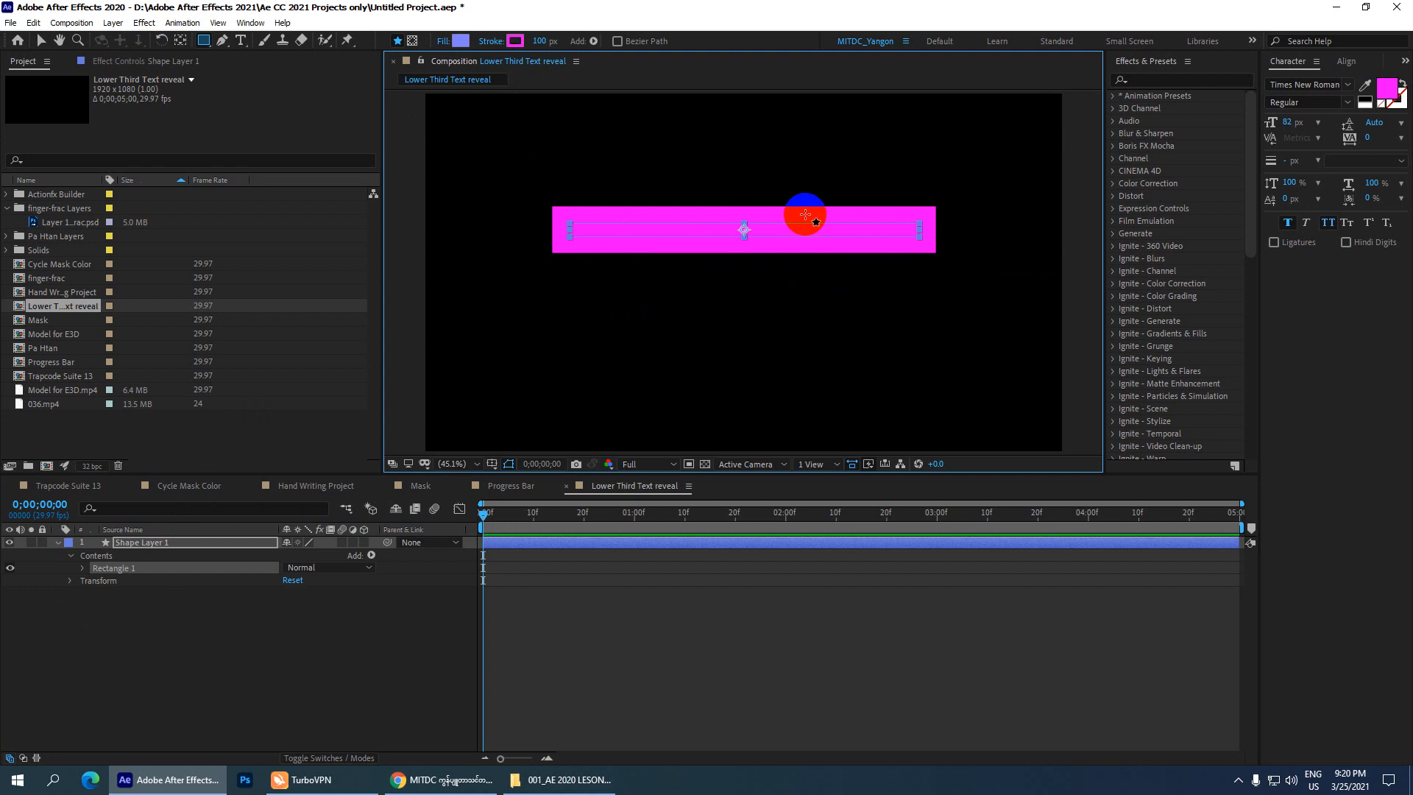
pyautogui.click(541, 42)
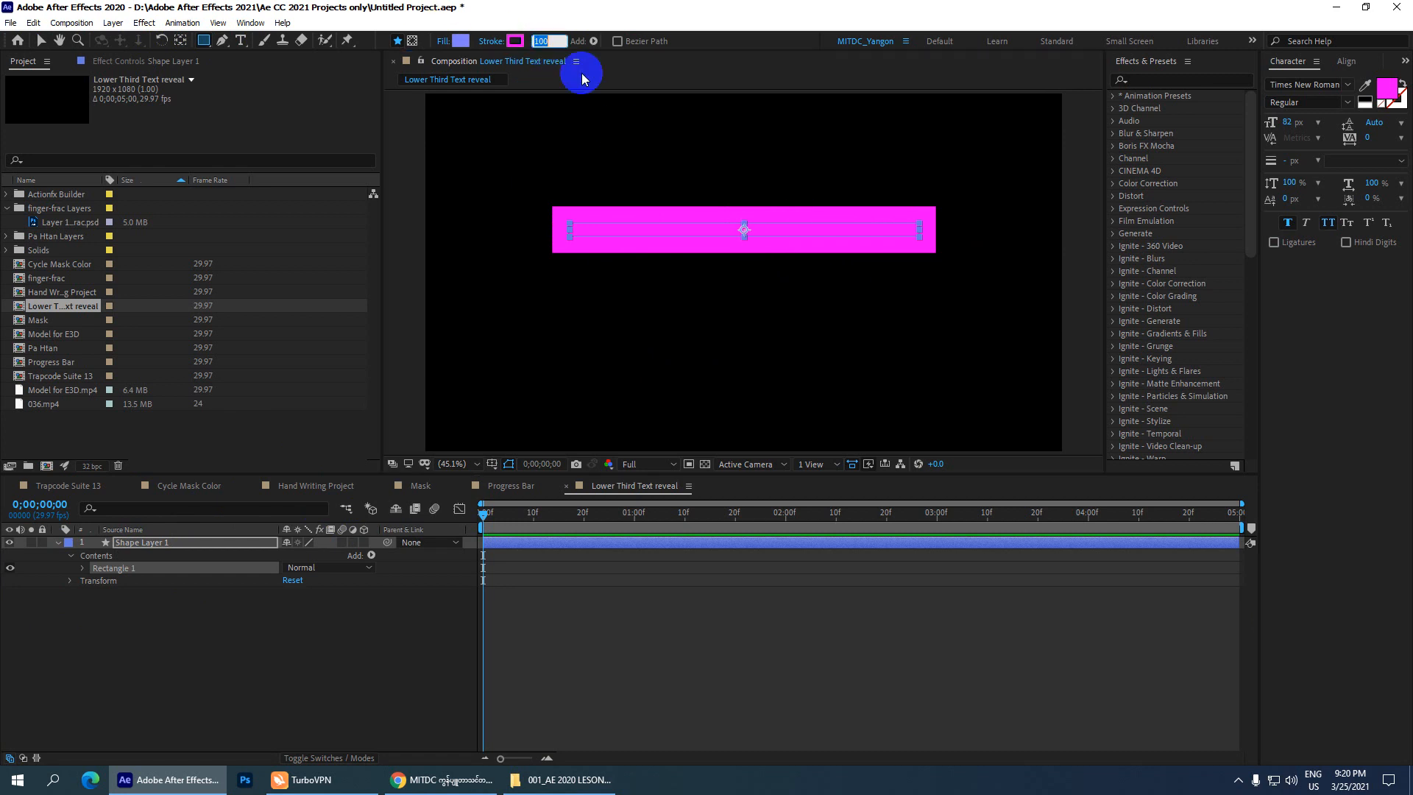
pyautogui.write('5')
pyautogui.press('Return')
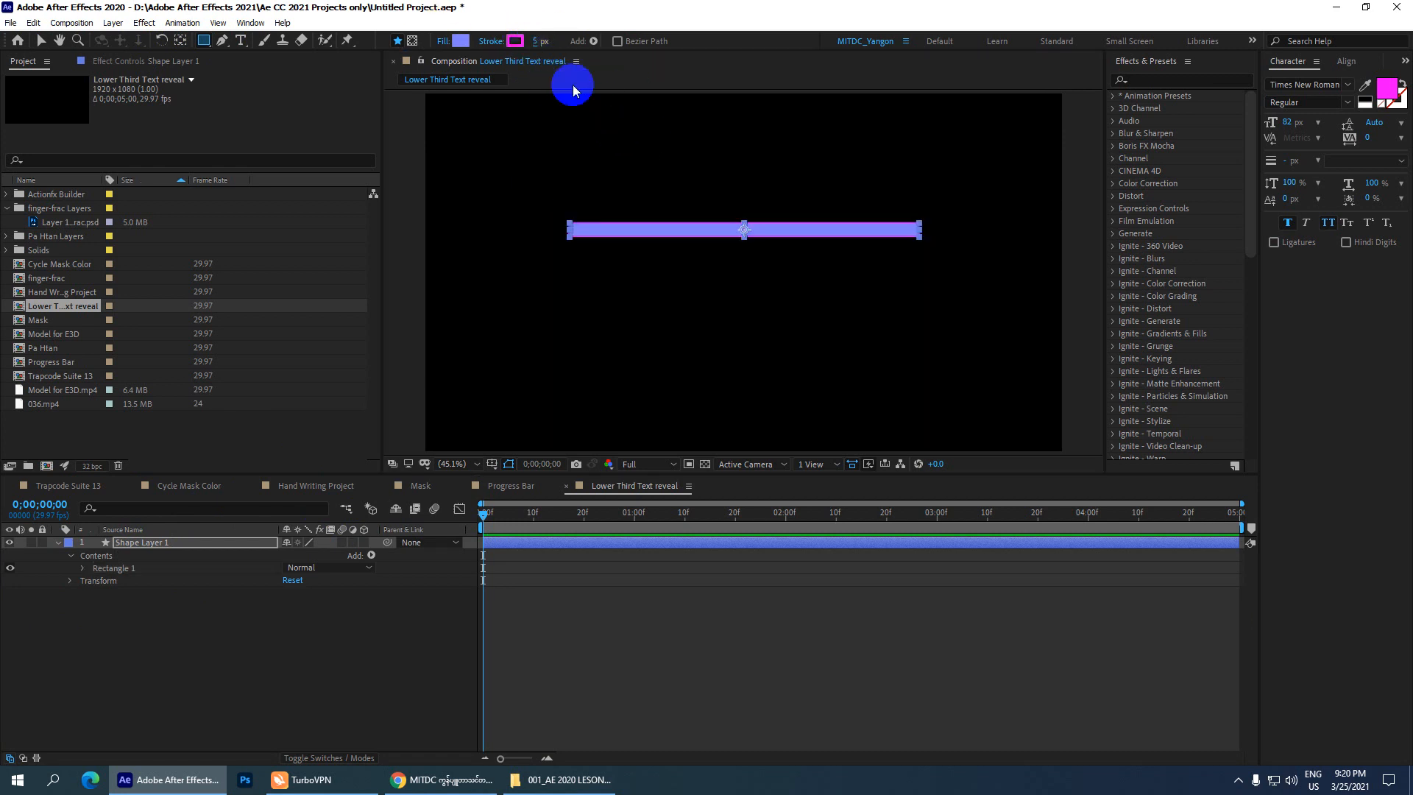
# Remove the rectangle's outline by setting its stroke type to None
pyautogui.click(517, 42)
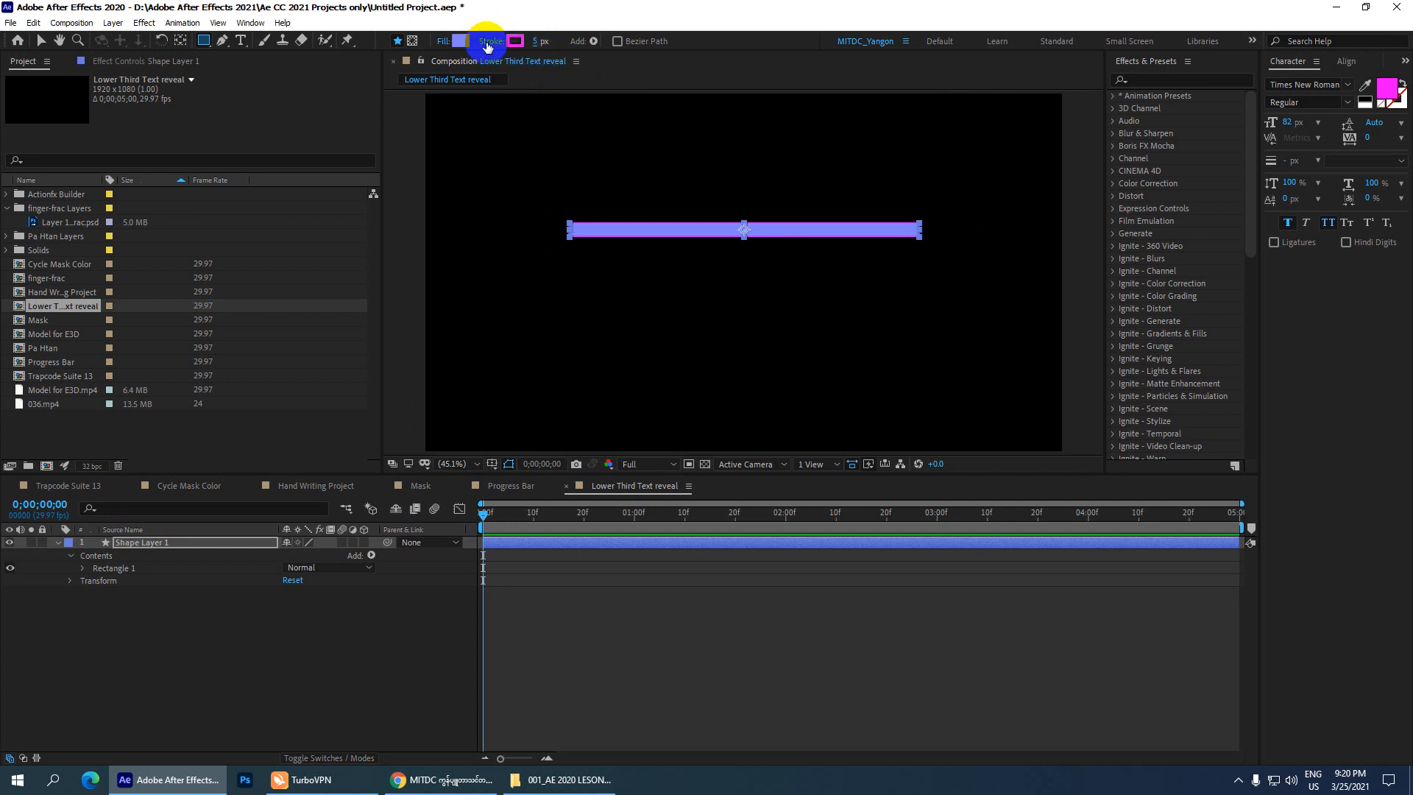
pyautogui.click(858, 284)
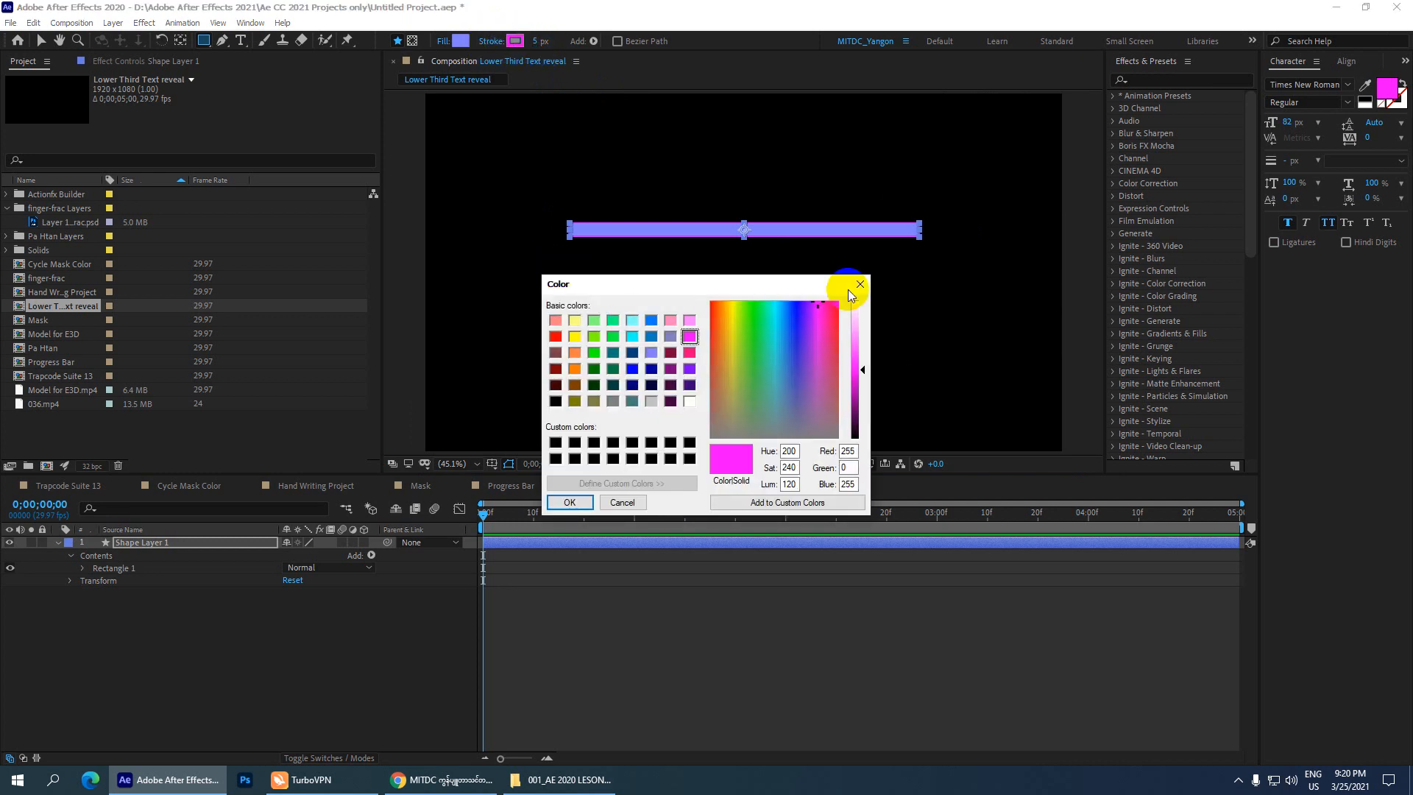
pyautogui.click(491, 41)
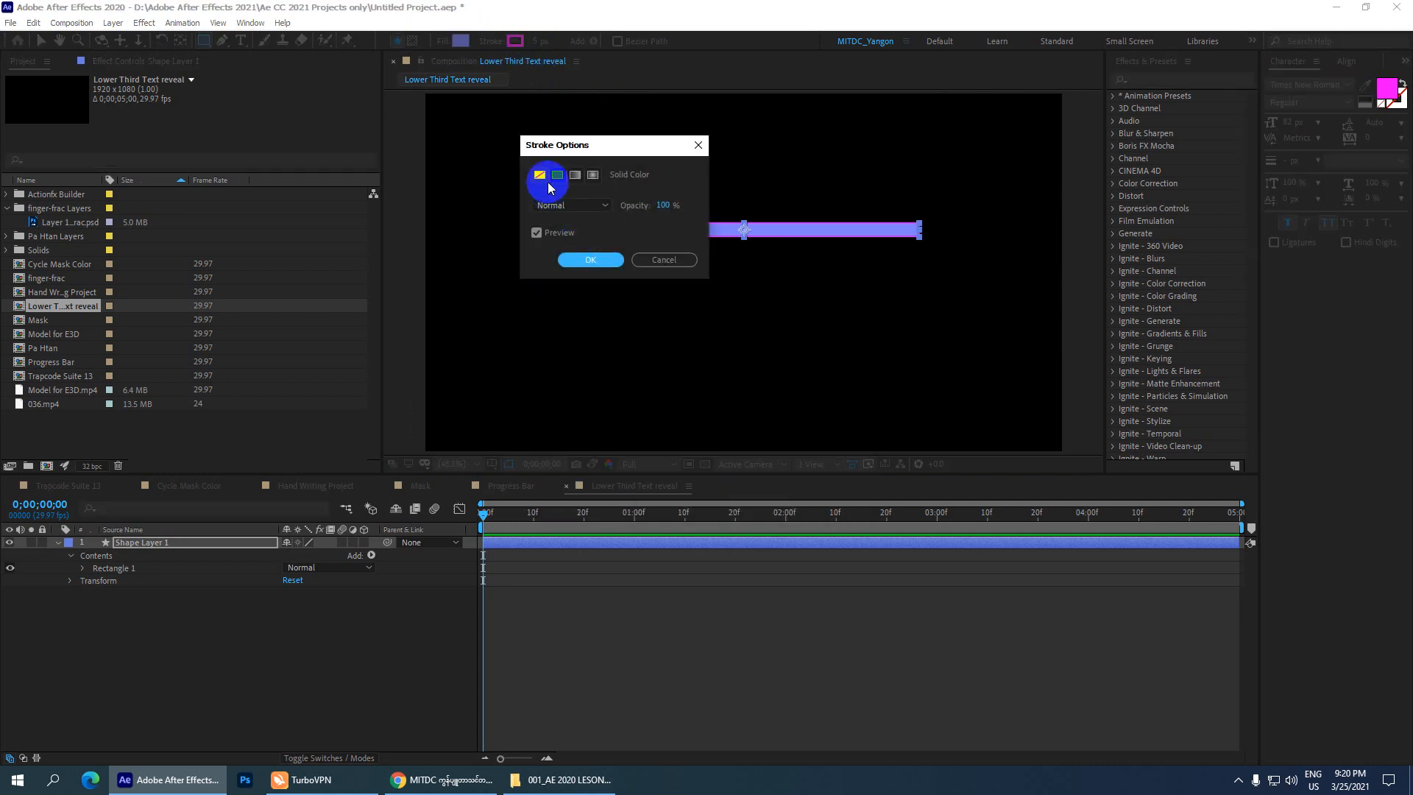
pyautogui.click(540, 175)
pyautogui.click(589, 259)
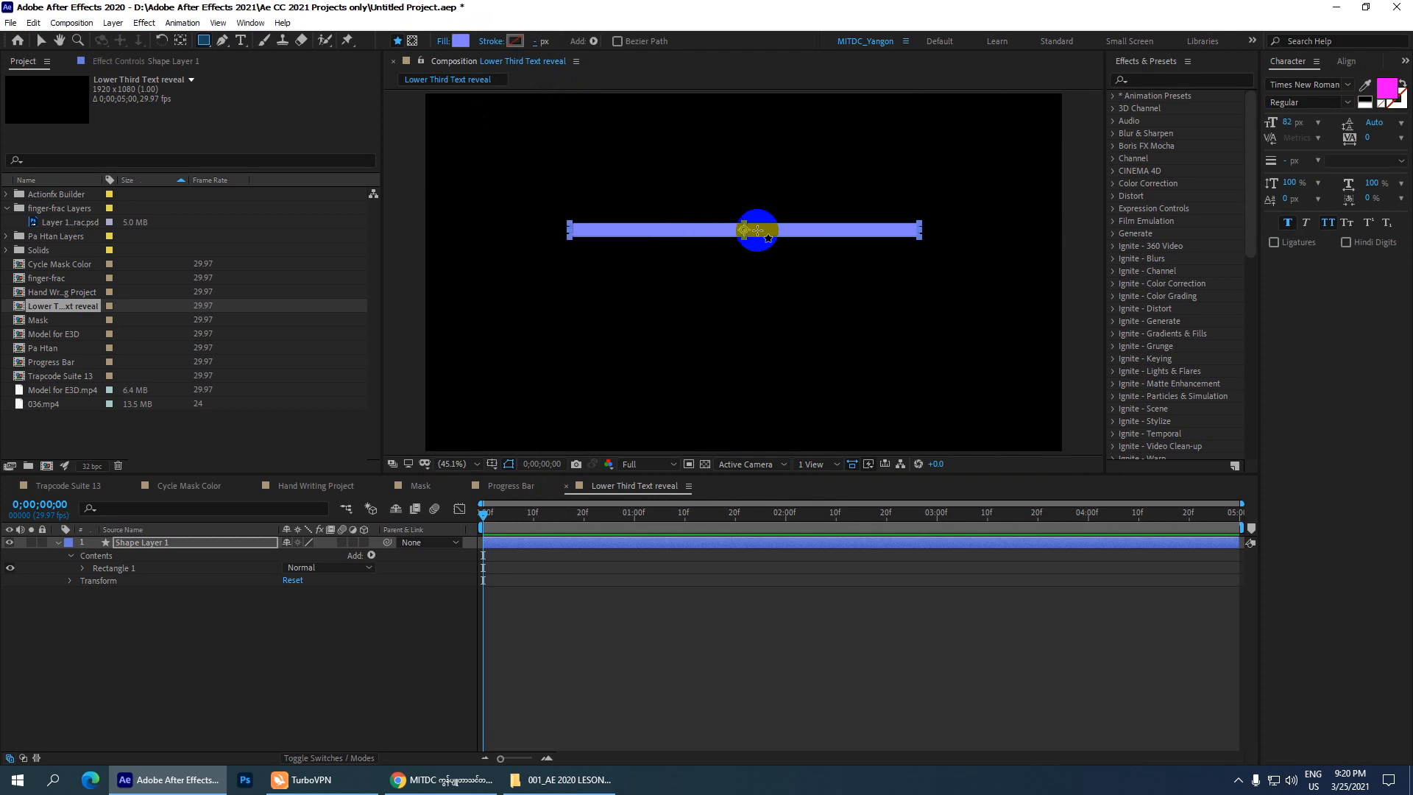
# Change the rectangle's fill to magenta (red 255, green 0, blue 255)
pyautogui.scroll(1, 759, 230)
pyautogui.scroll(-2, 773, 219)
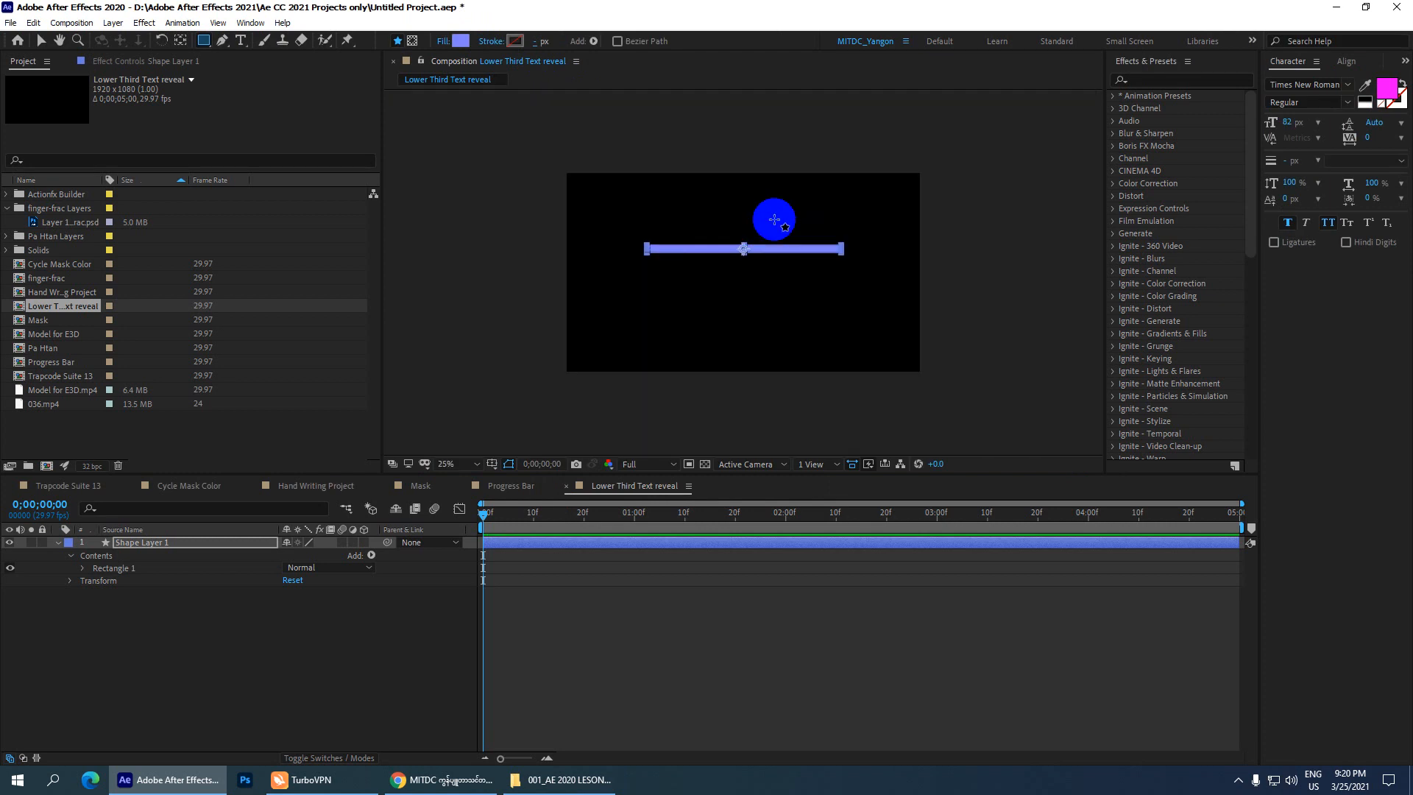
pyautogui.click(455, 38)
pyautogui.click(688, 337)
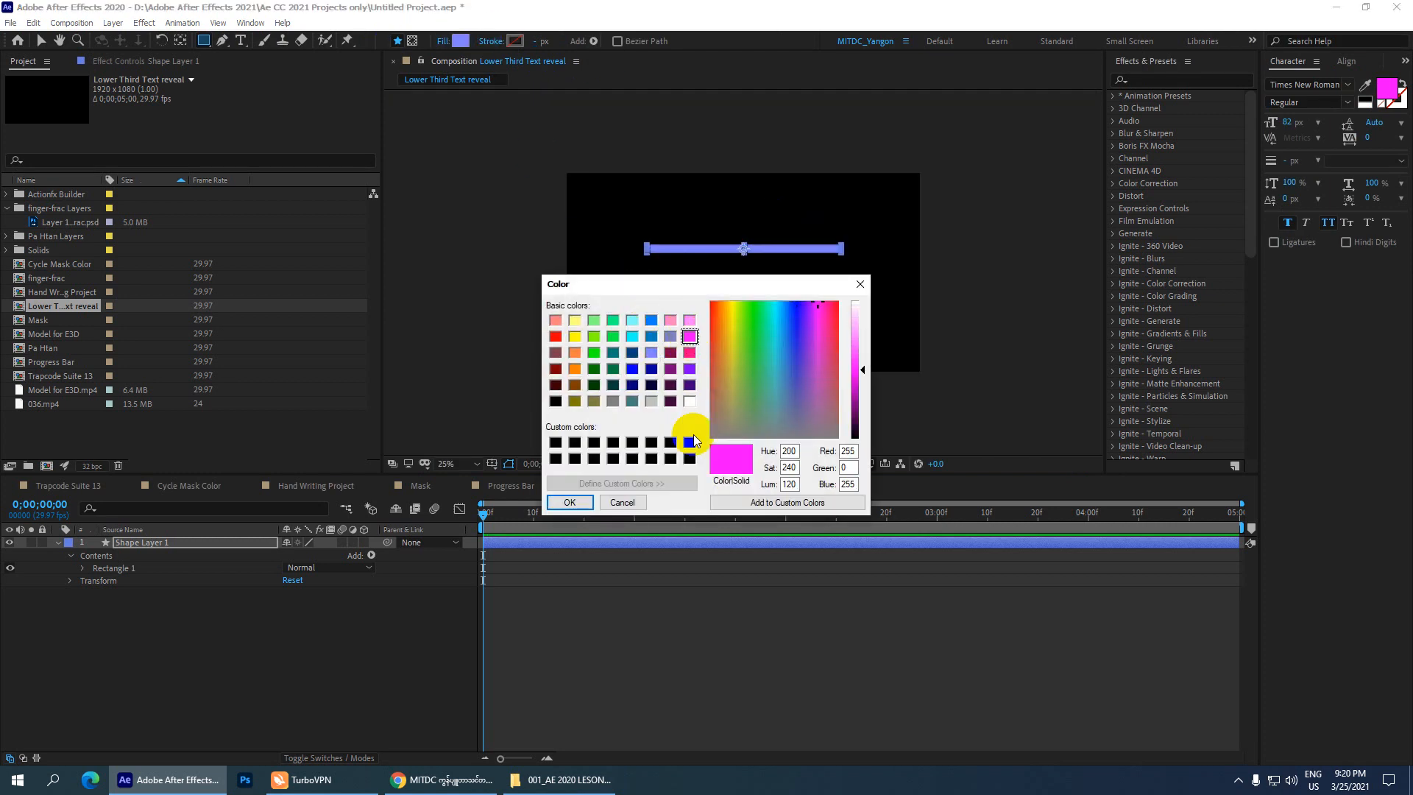
pyautogui.click(571, 502)
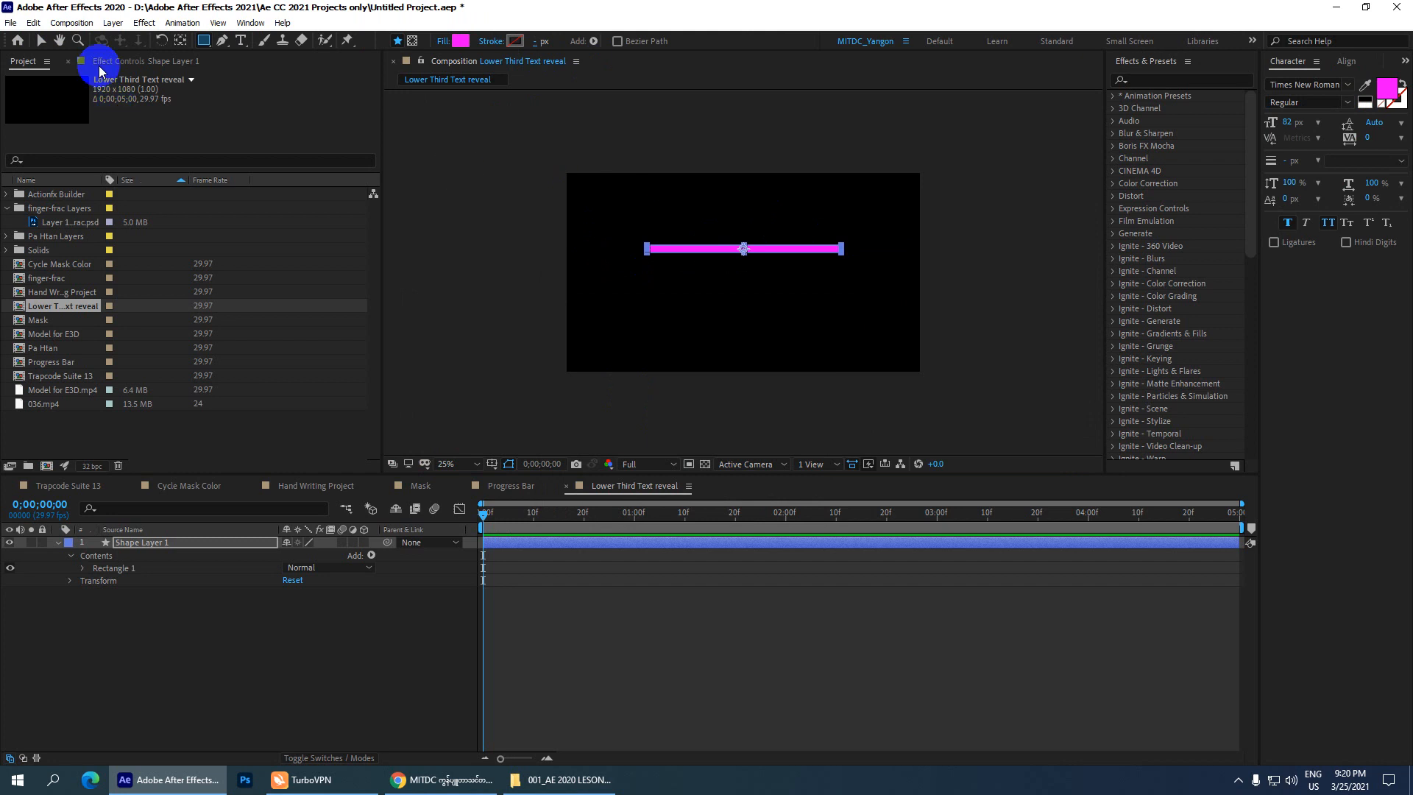
# Move the magenta bar slightly down toward the composition's centre and collapse its layer's properties
pyautogui.click(36, 41)
pyautogui.click(658, 123)
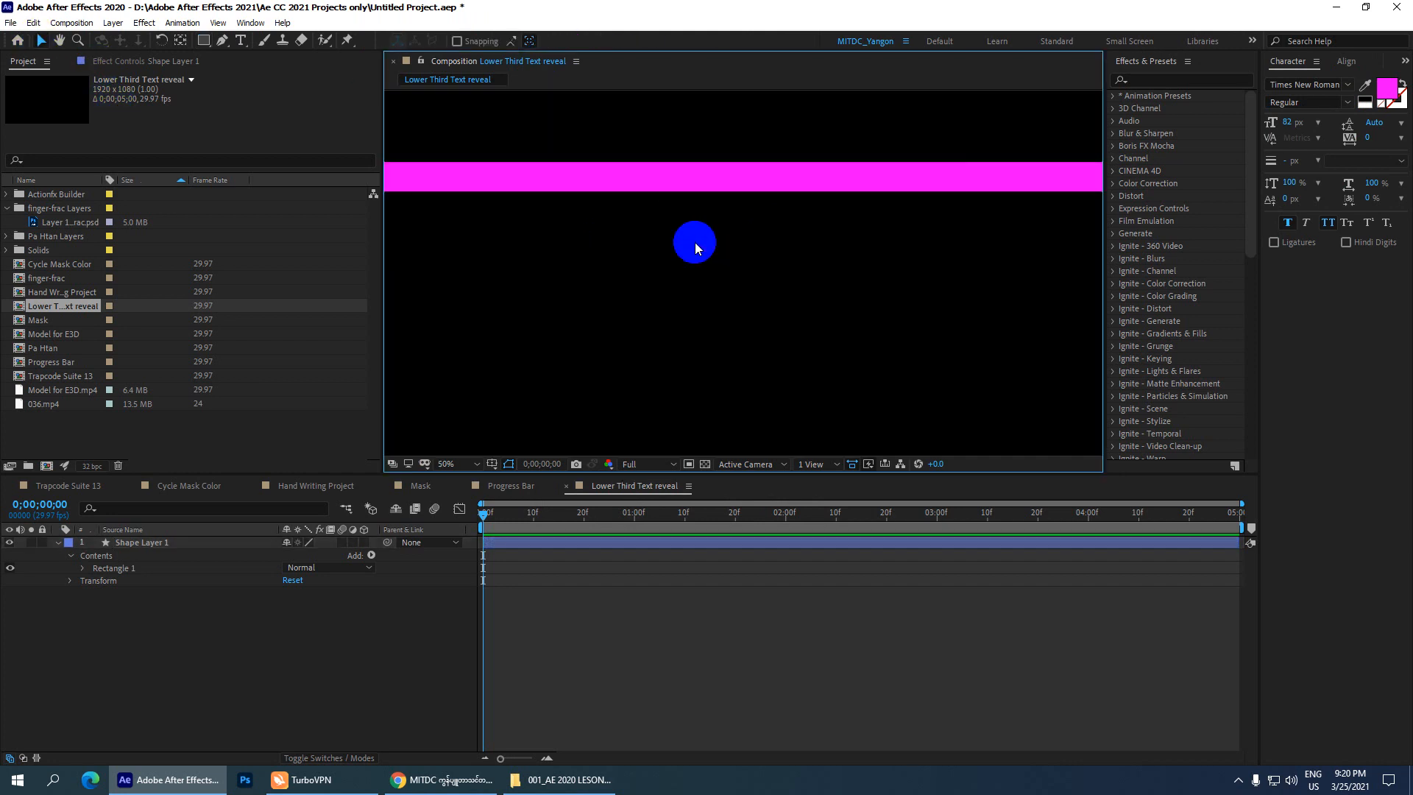
pyautogui.moveTo(696, 237); pyautogui.dragTo(710, 265)
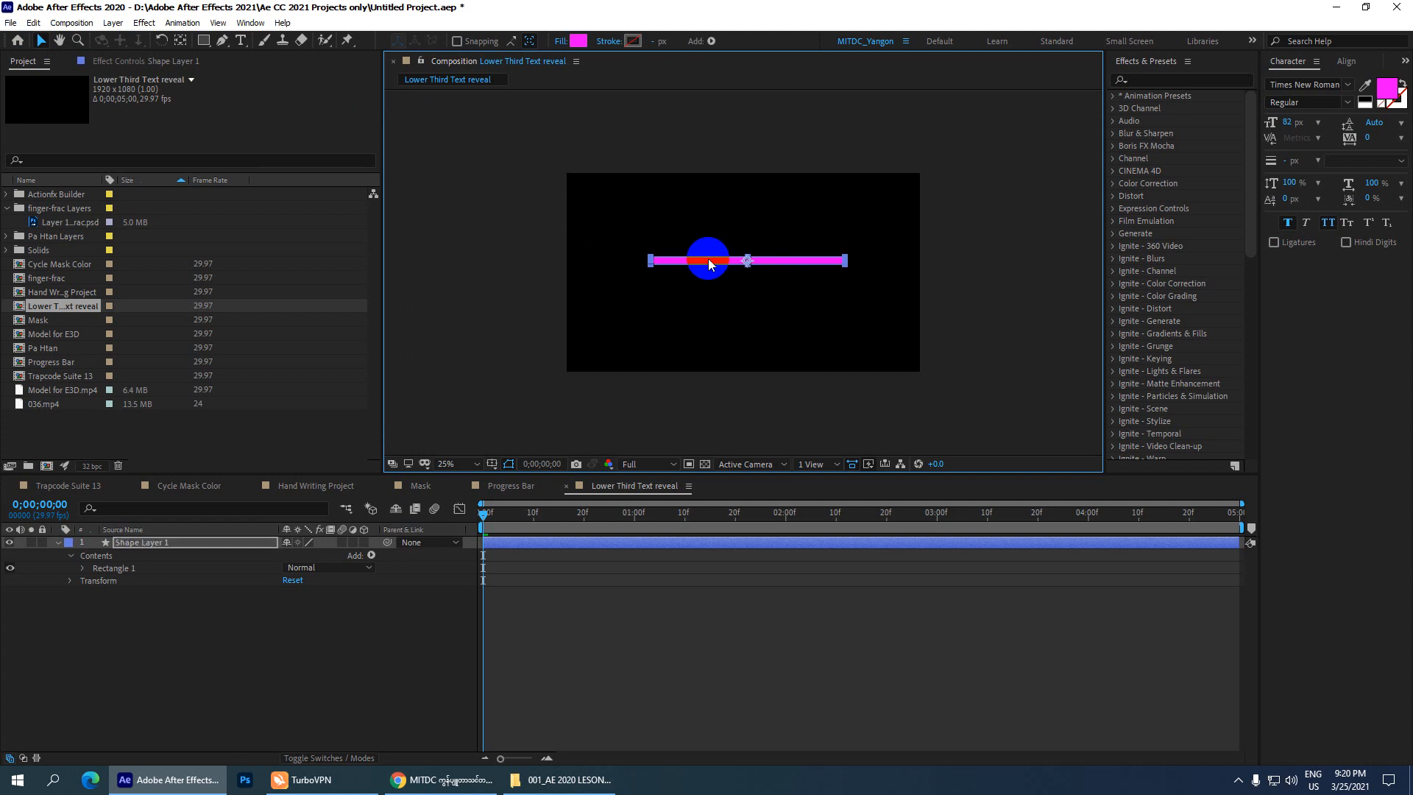
pyautogui.scroll(2, 711, 265)
pyautogui.scroll(-2, 714, 263)
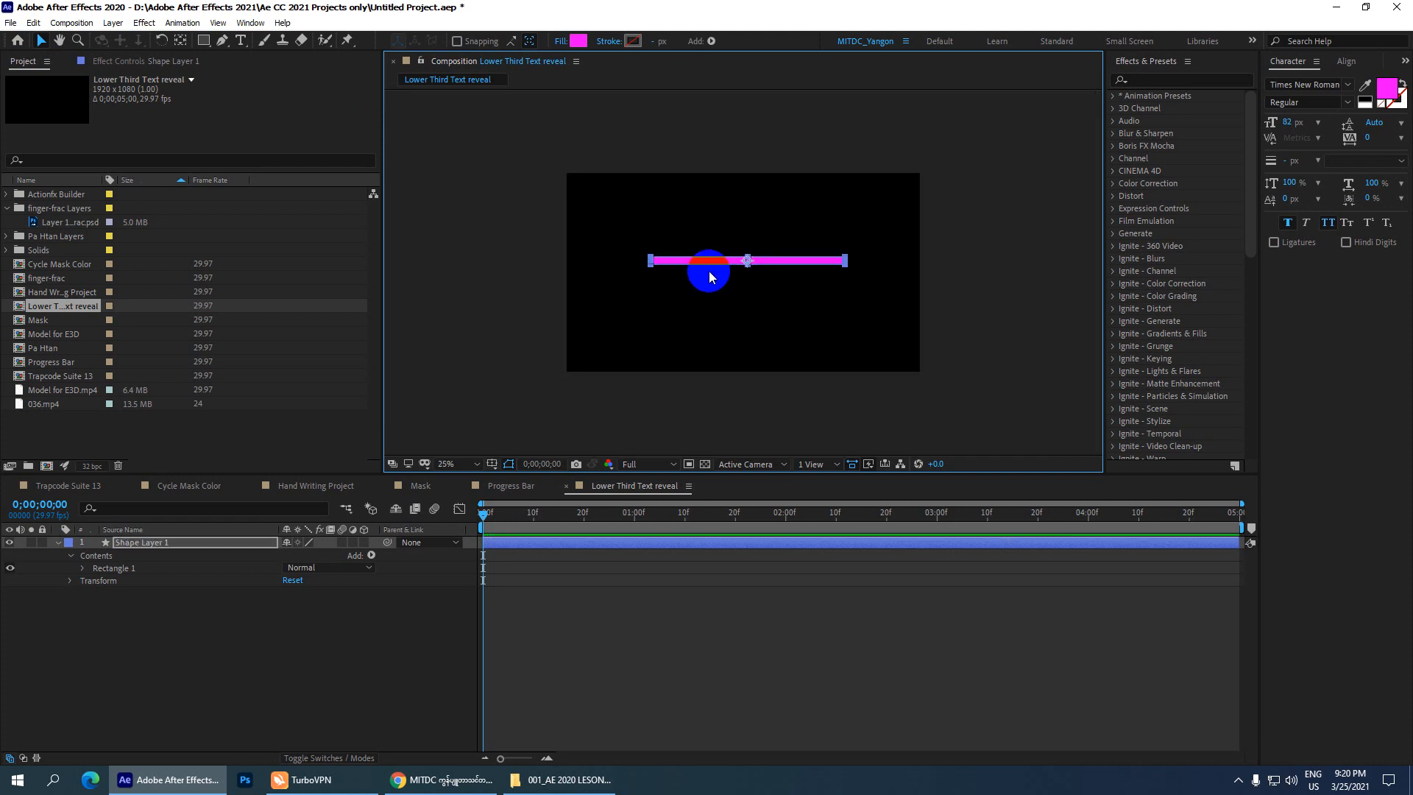
pyautogui.click(57, 543)
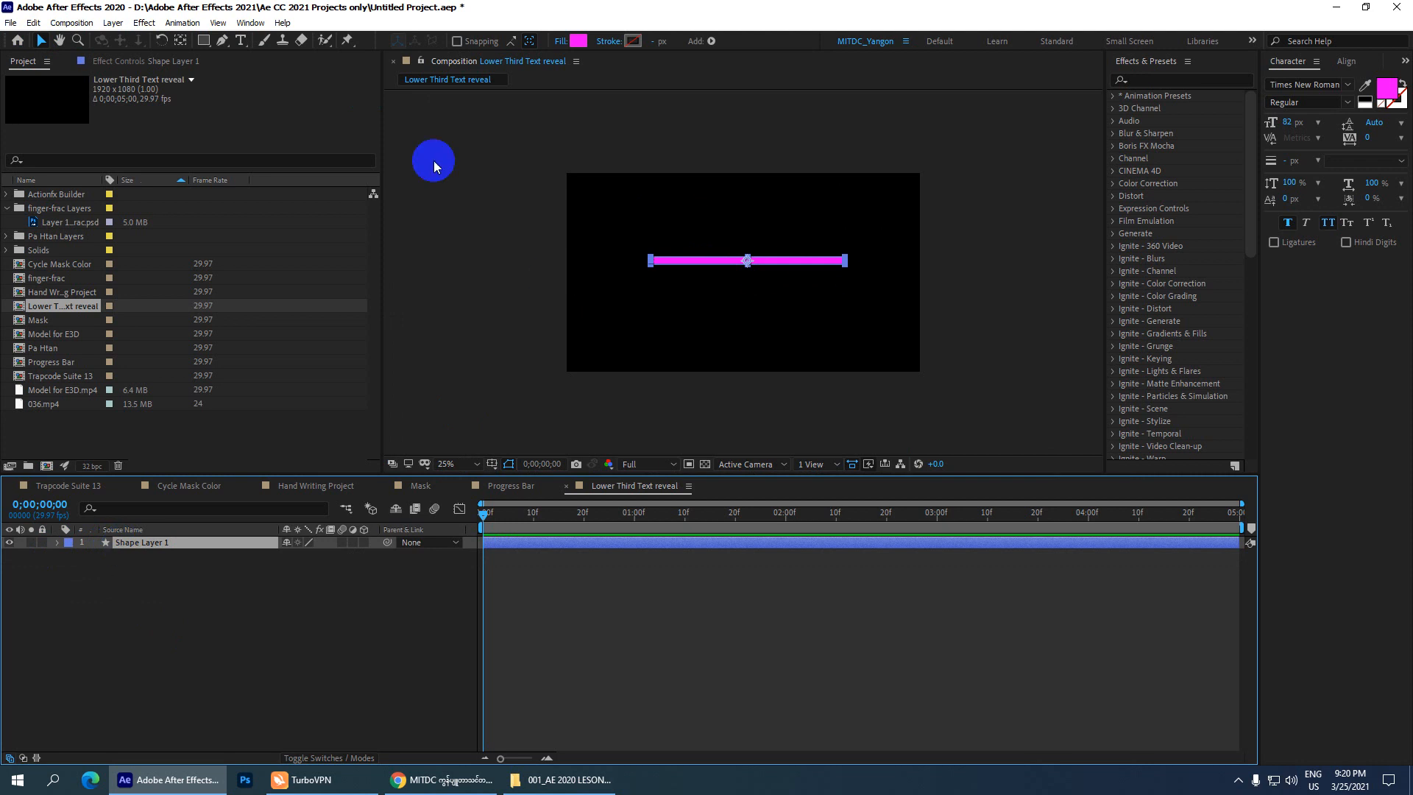
# Add a horizontal text layer reading "subscribe" just below the magenta bar
pyautogui.moveTo(242, 41); pyautogui.dragTo(298, 42)
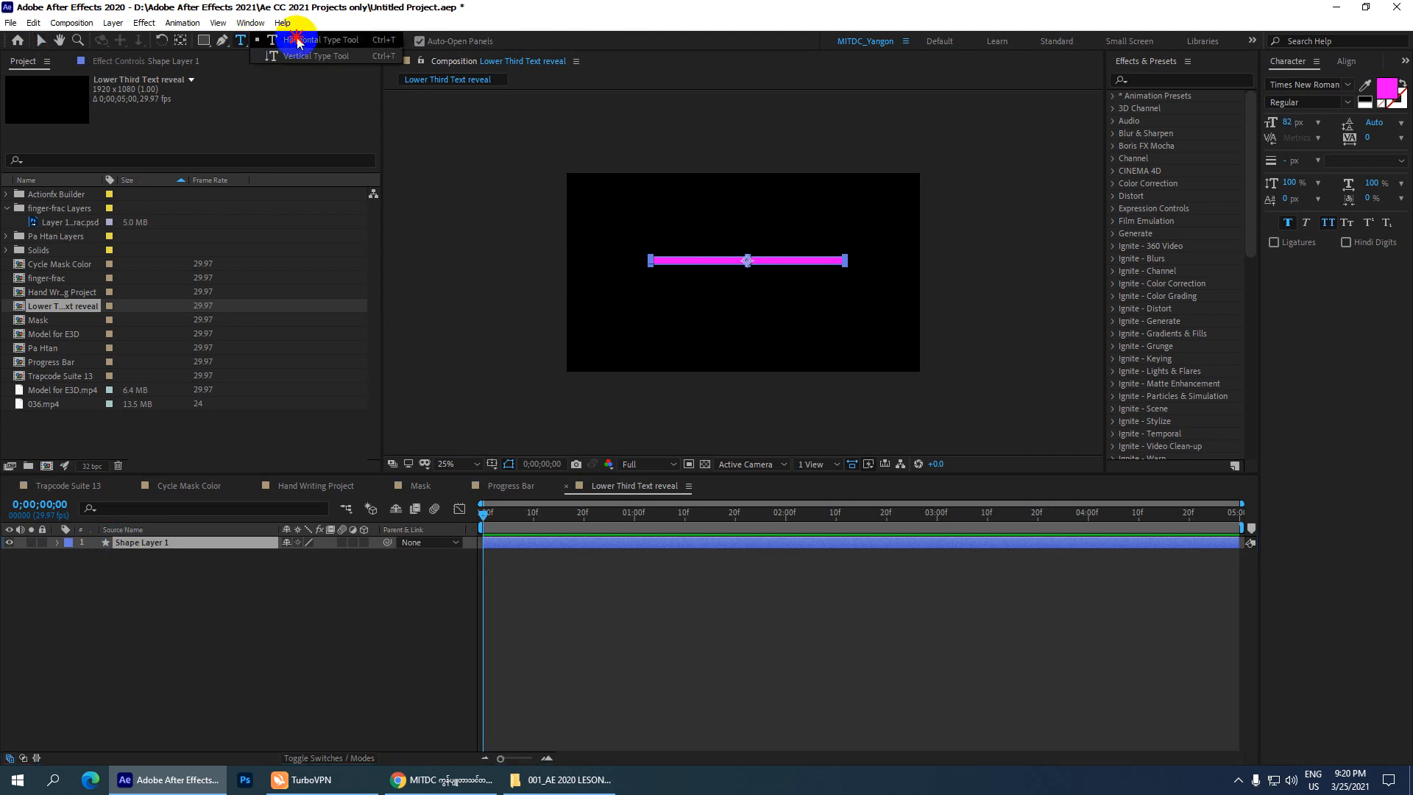
pyautogui.press('.')
pyautogui.click(676, 305)
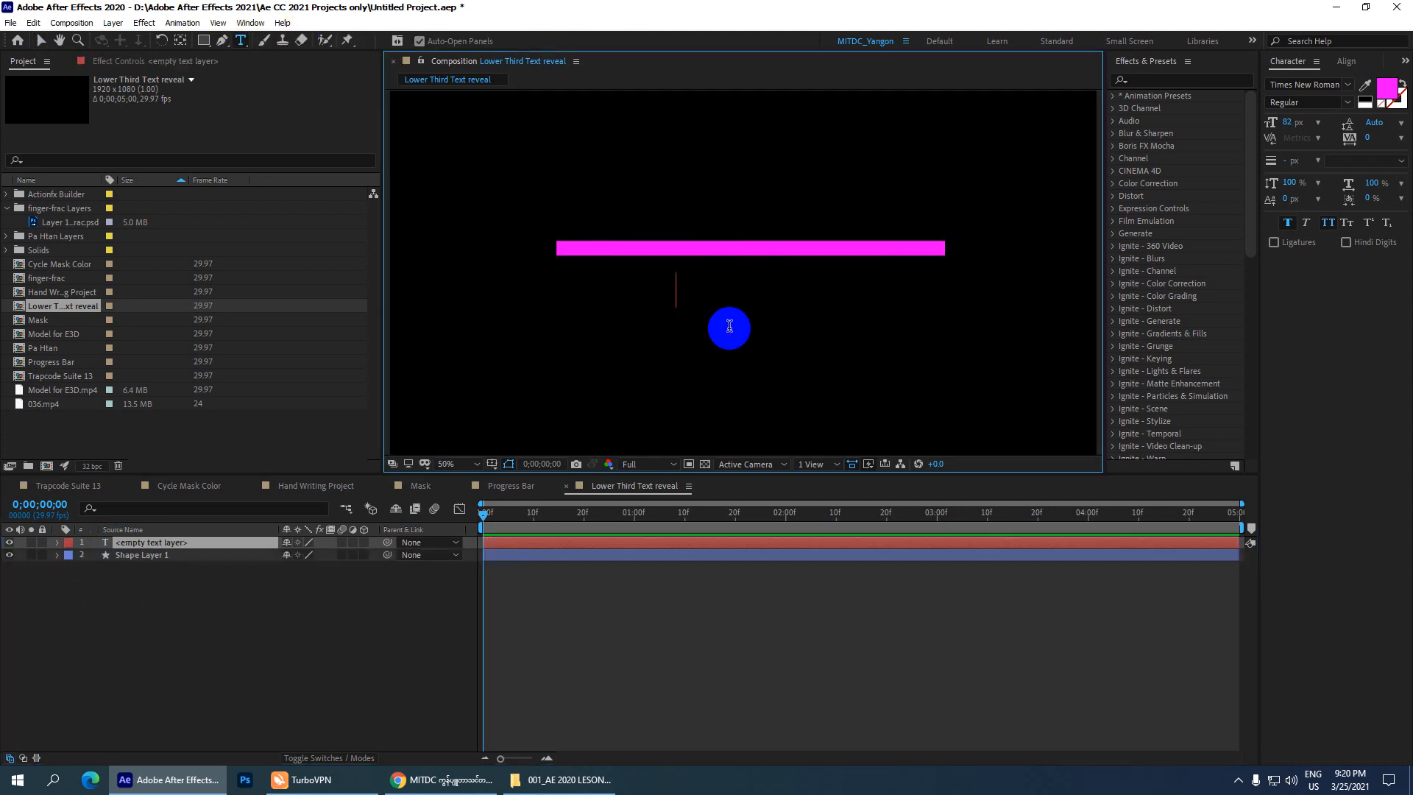
pyautogui.scroll(-2, 633, 293)
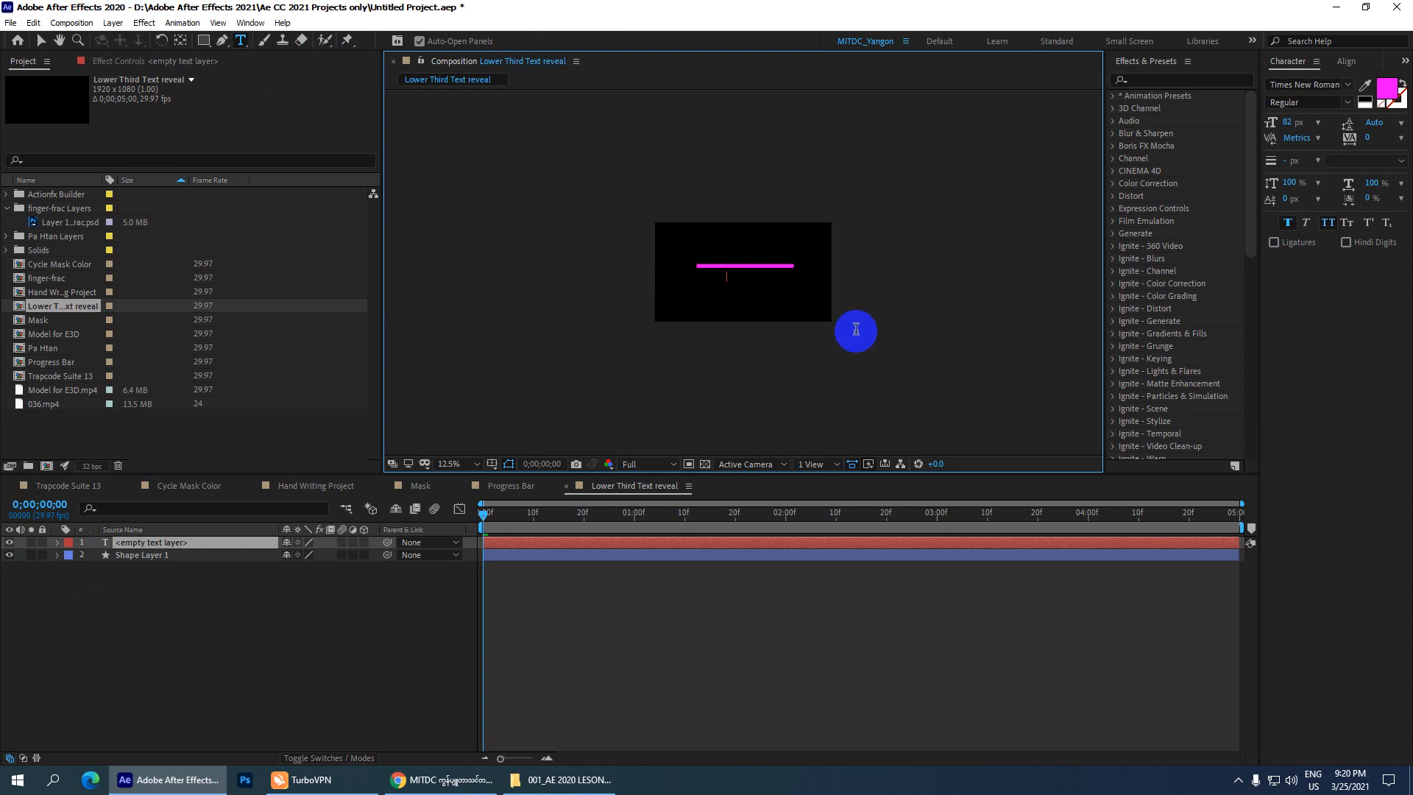
pyautogui.write('su')
pyautogui.scroll(1, 839, 325)
# Set the whole subscribe text's font size to 150 px, undoing any accidental replacement of the text
pyautogui.hotkey('ctrl', 'a')
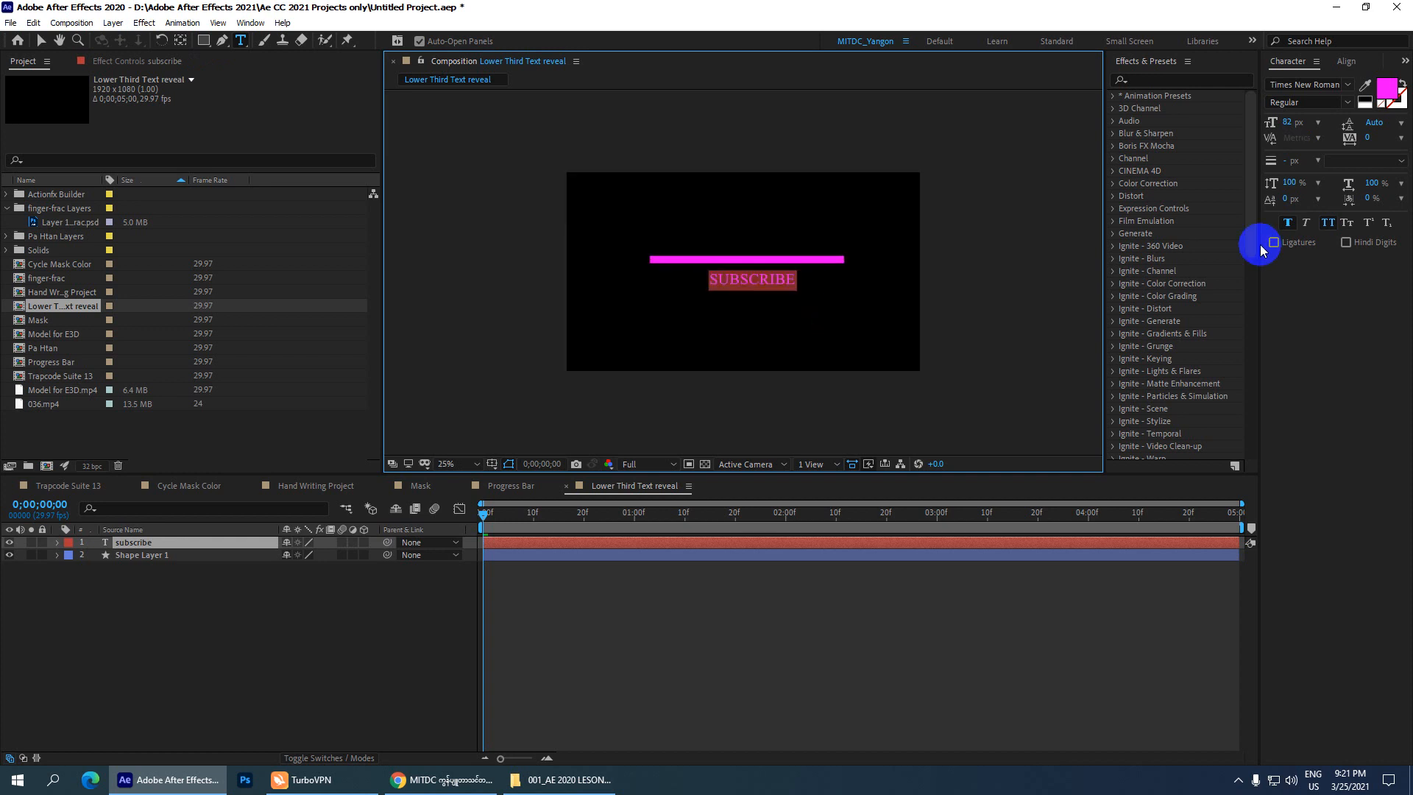
pyautogui.moveTo(1287, 124); pyautogui.dragTo(1358, 127)
pyautogui.click(1288, 123)
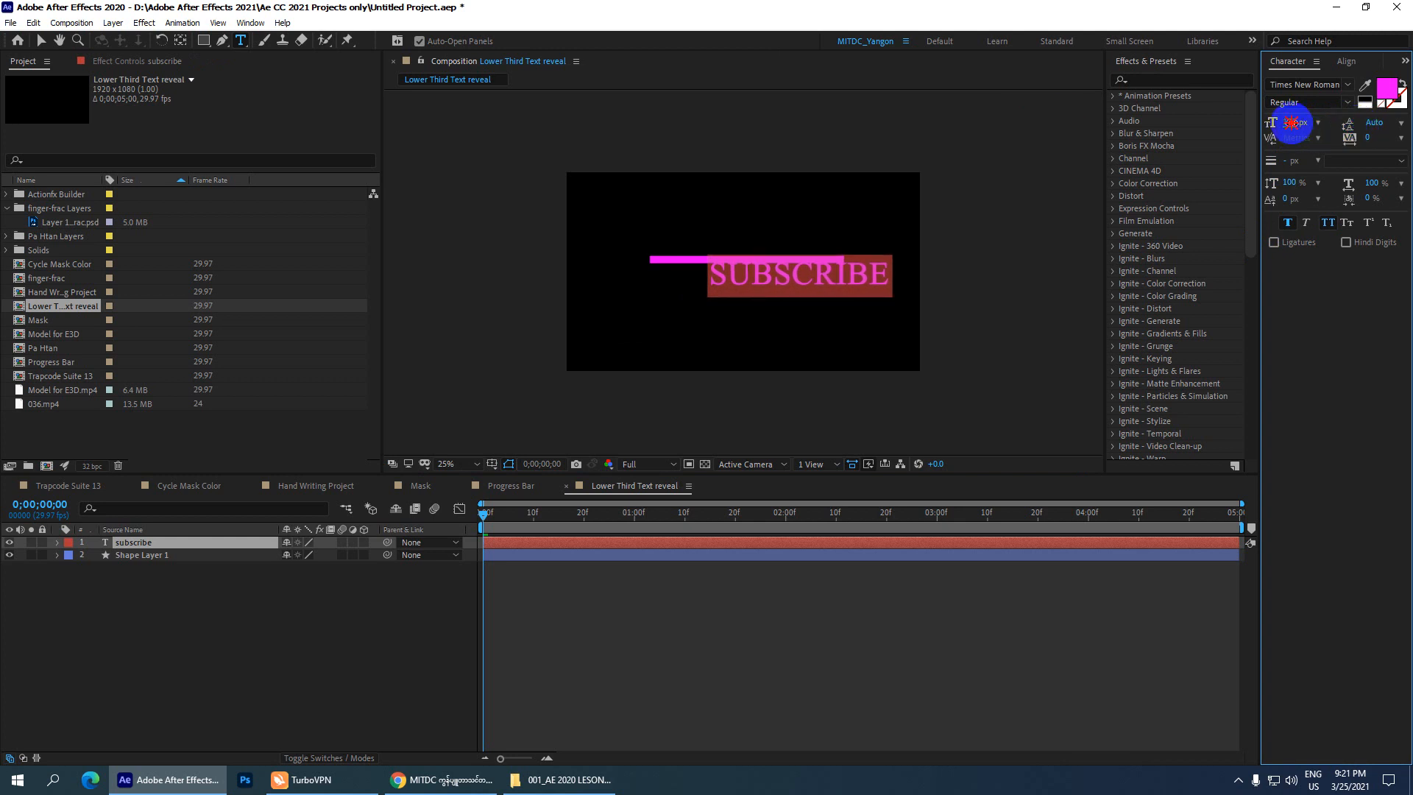
pyautogui.write('150')
pyautogui.press('Return')
pyautogui.write('.')
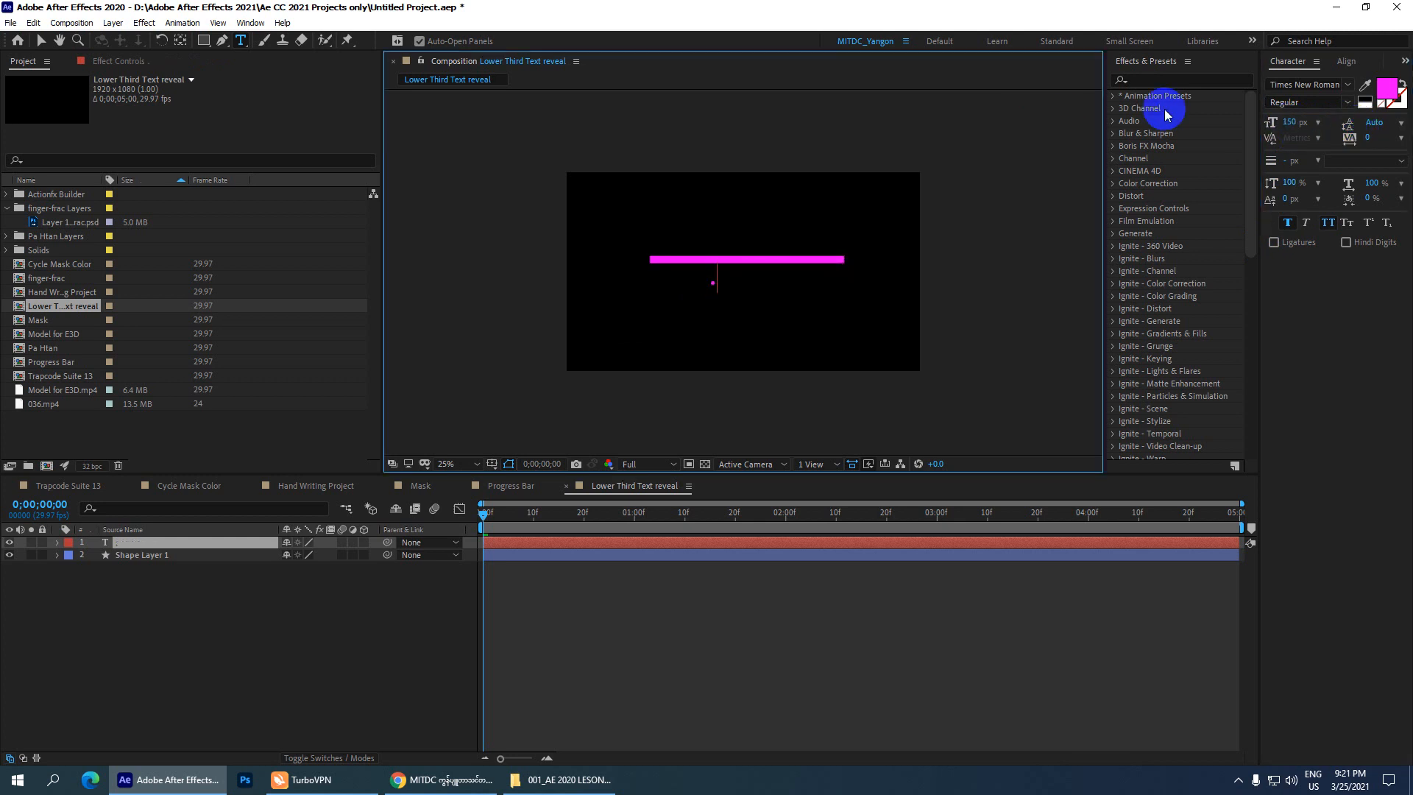
pyautogui.hotkey('ctrl', 'z')
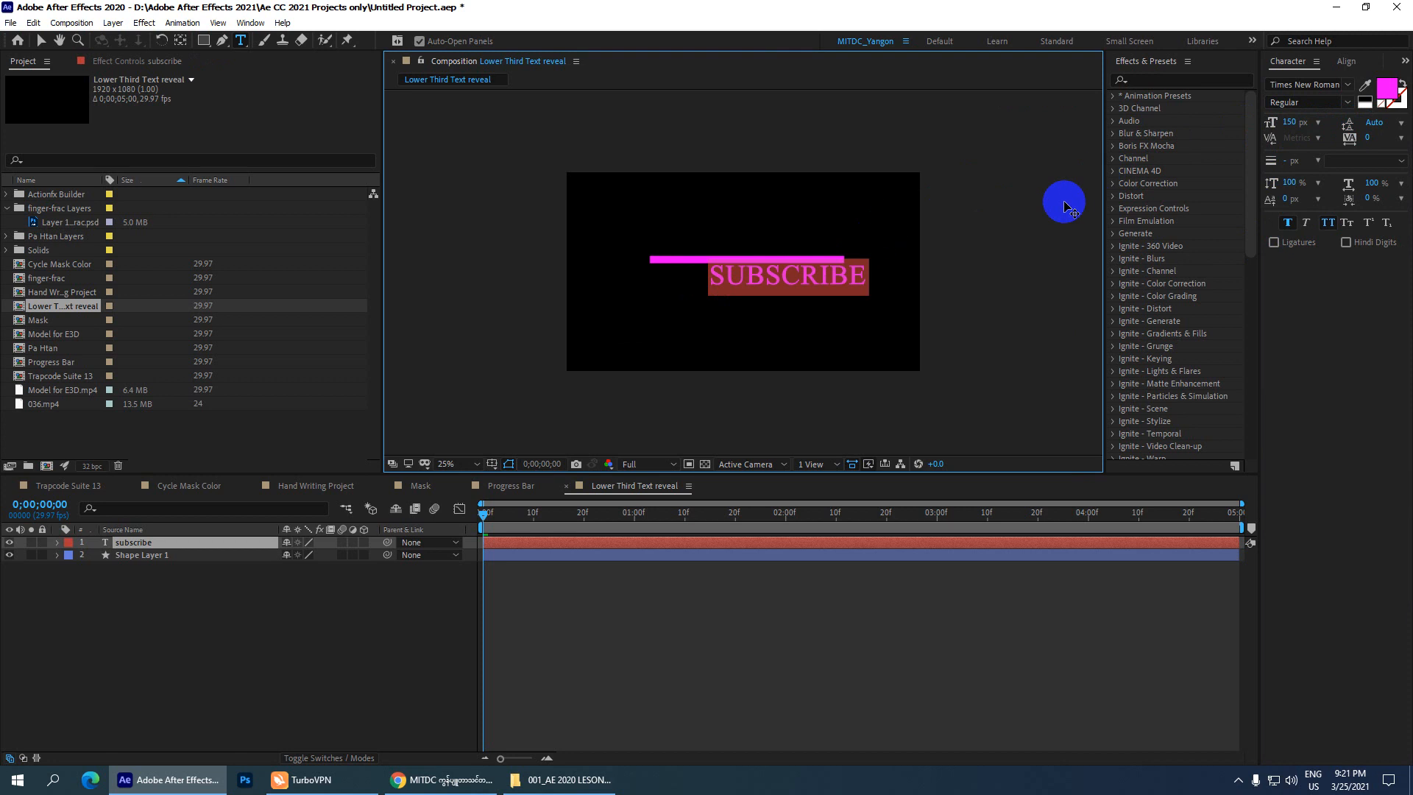
# Centre the subscribe text horizontally and vertically in the composition, and move it down to sit just below the bar
pyautogui.click(48, 41)
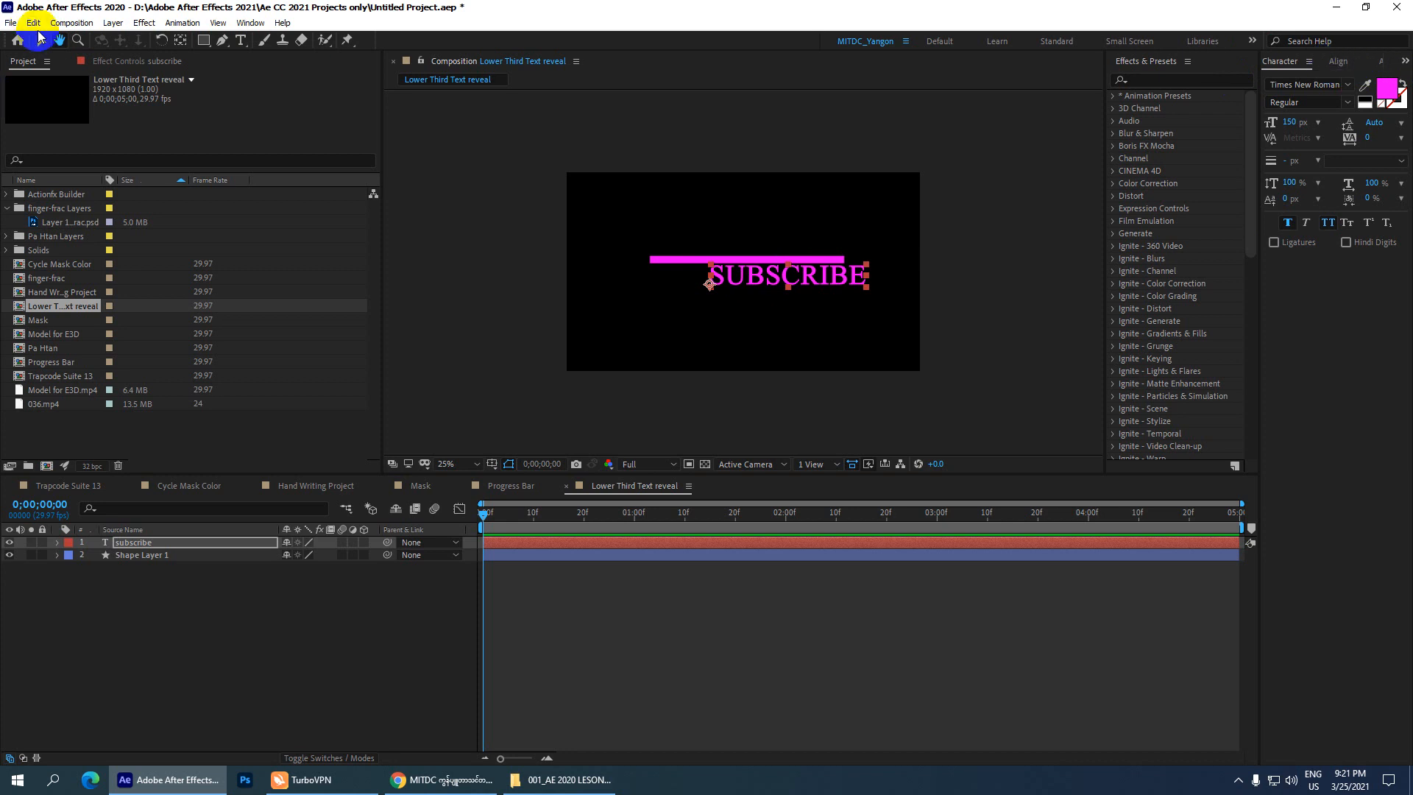
pyautogui.click(42, 40)
pyautogui.click(1335, 62)
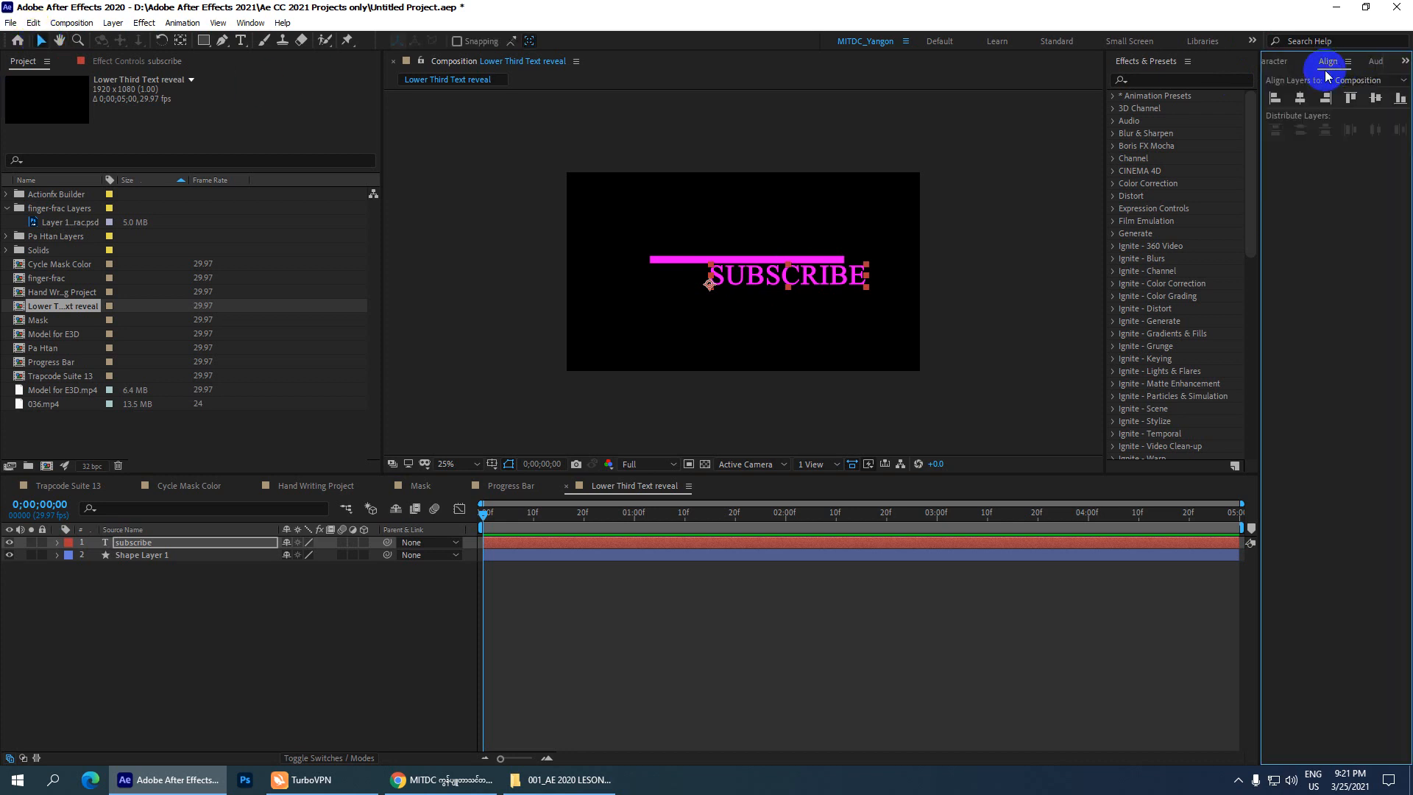
pyautogui.click(1300, 98)
pyautogui.click(1375, 98)
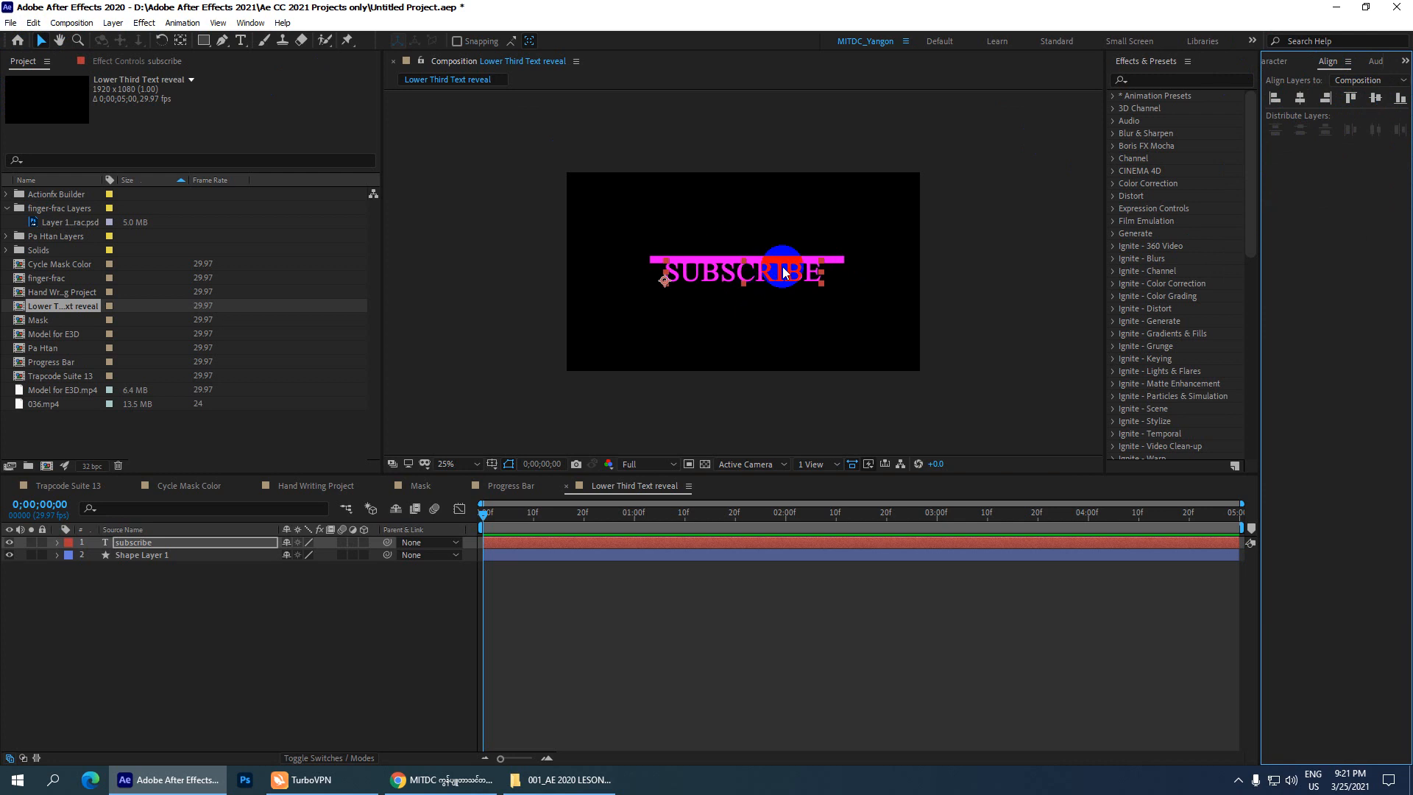
pyautogui.moveTo(783, 267); pyautogui.dragTo(783, 275)
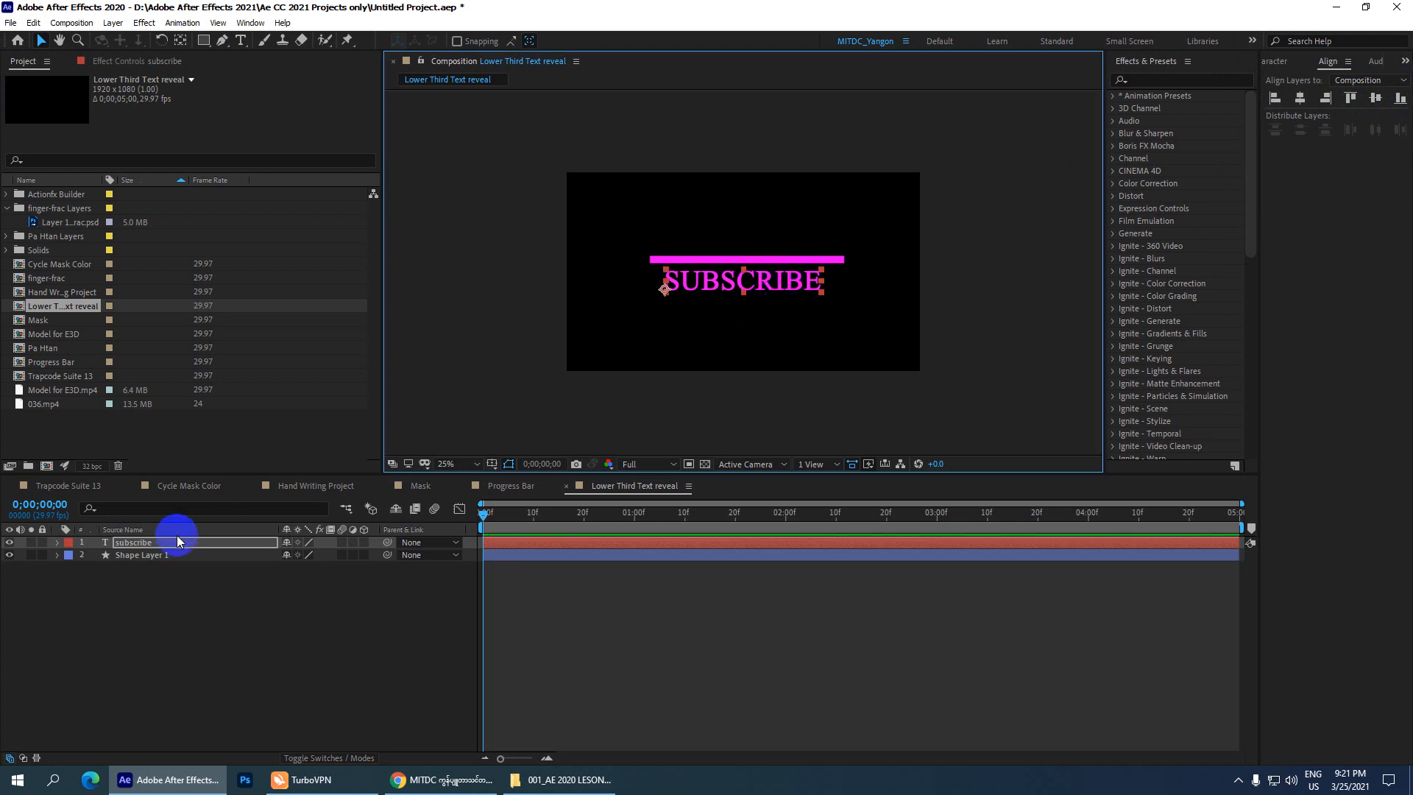
# Centre the bar's shape layer horizontally and vertically in the composition, and move it up to sit above the text
pyautogui.click(150, 555)
pyautogui.click(1300, 98)
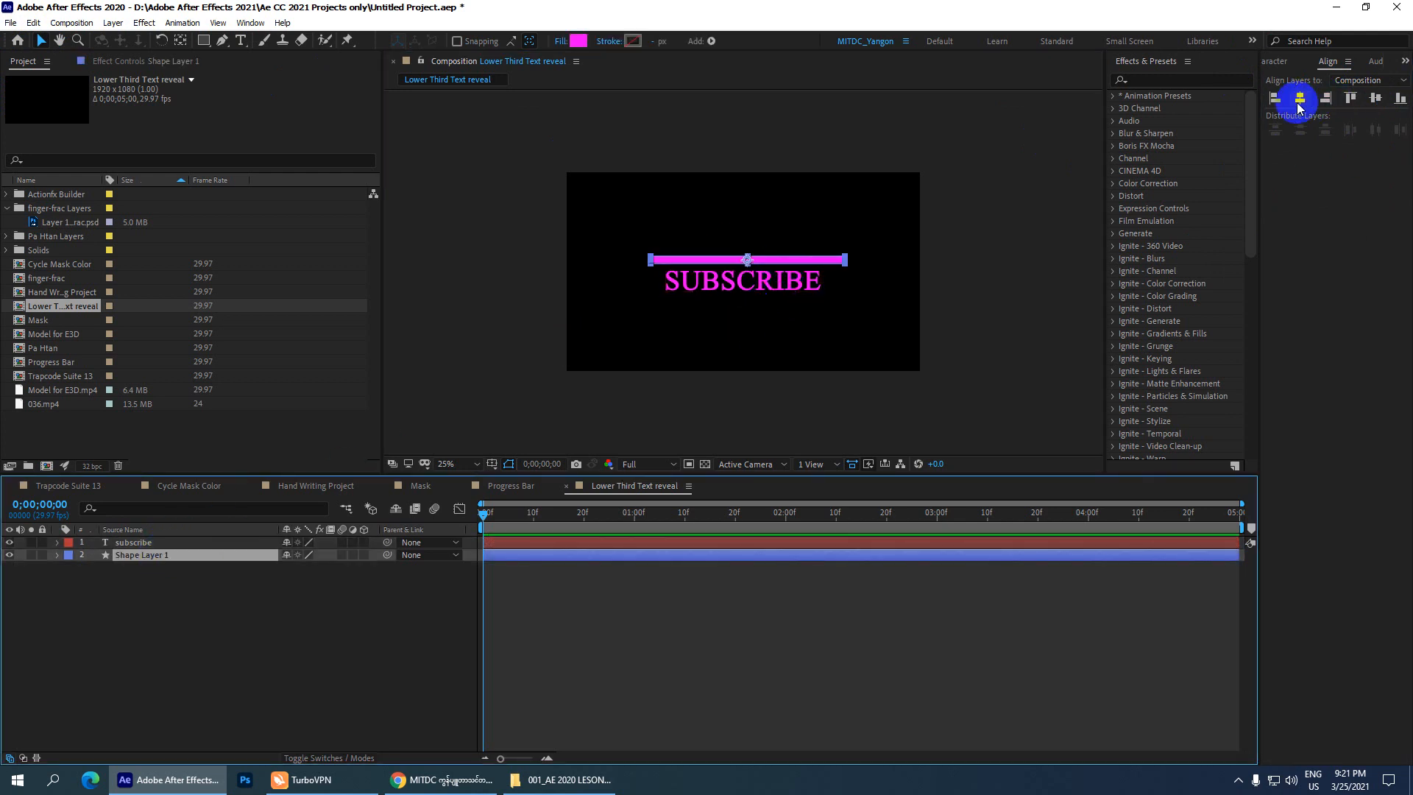
pyautogui.click(1373, 99)
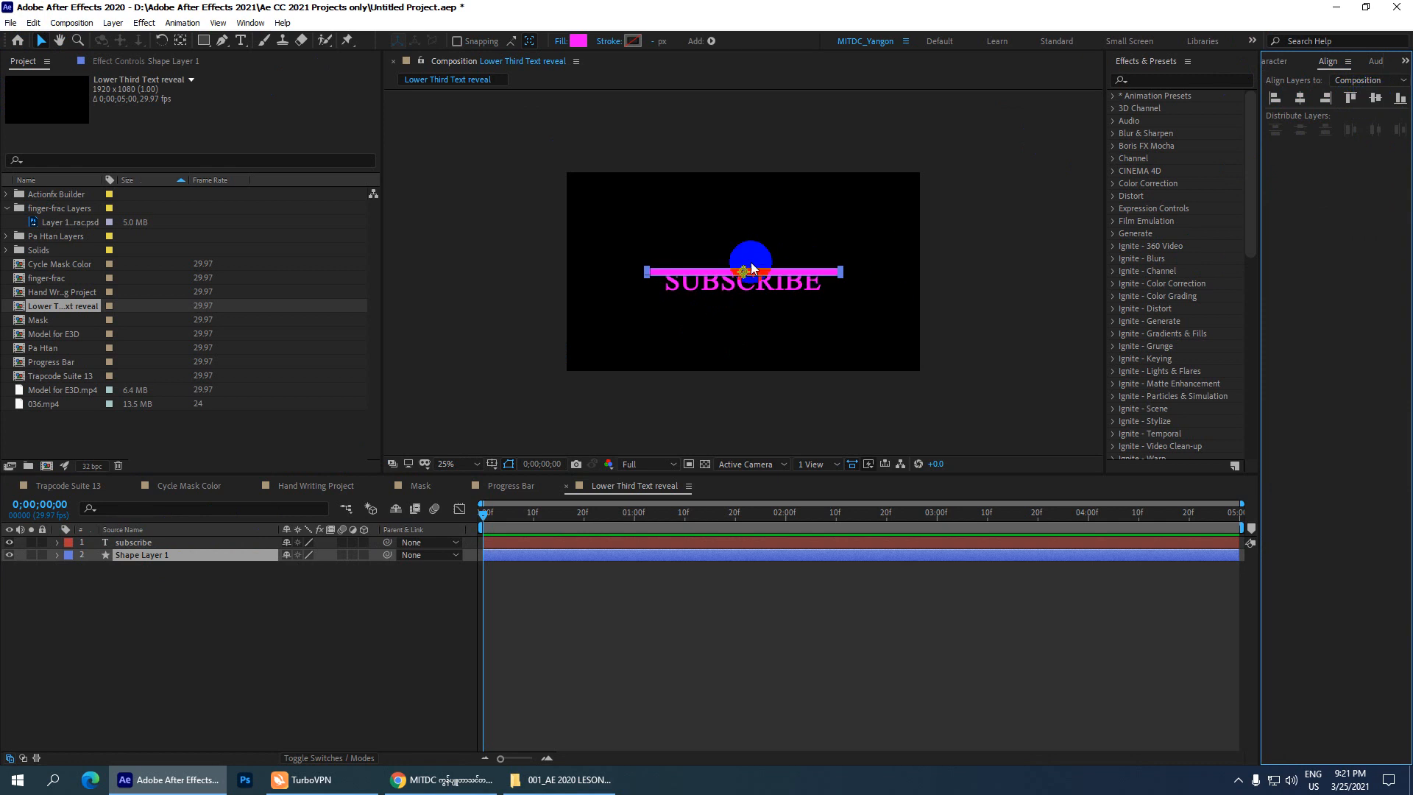
pyautogui.moveTo(761, 268); pyautogui.dragTo(761, 255)
# Move the subscribe text up slightly closer to the bar and bring up its character settings
pyautogui.scroll(2, 770, 258)
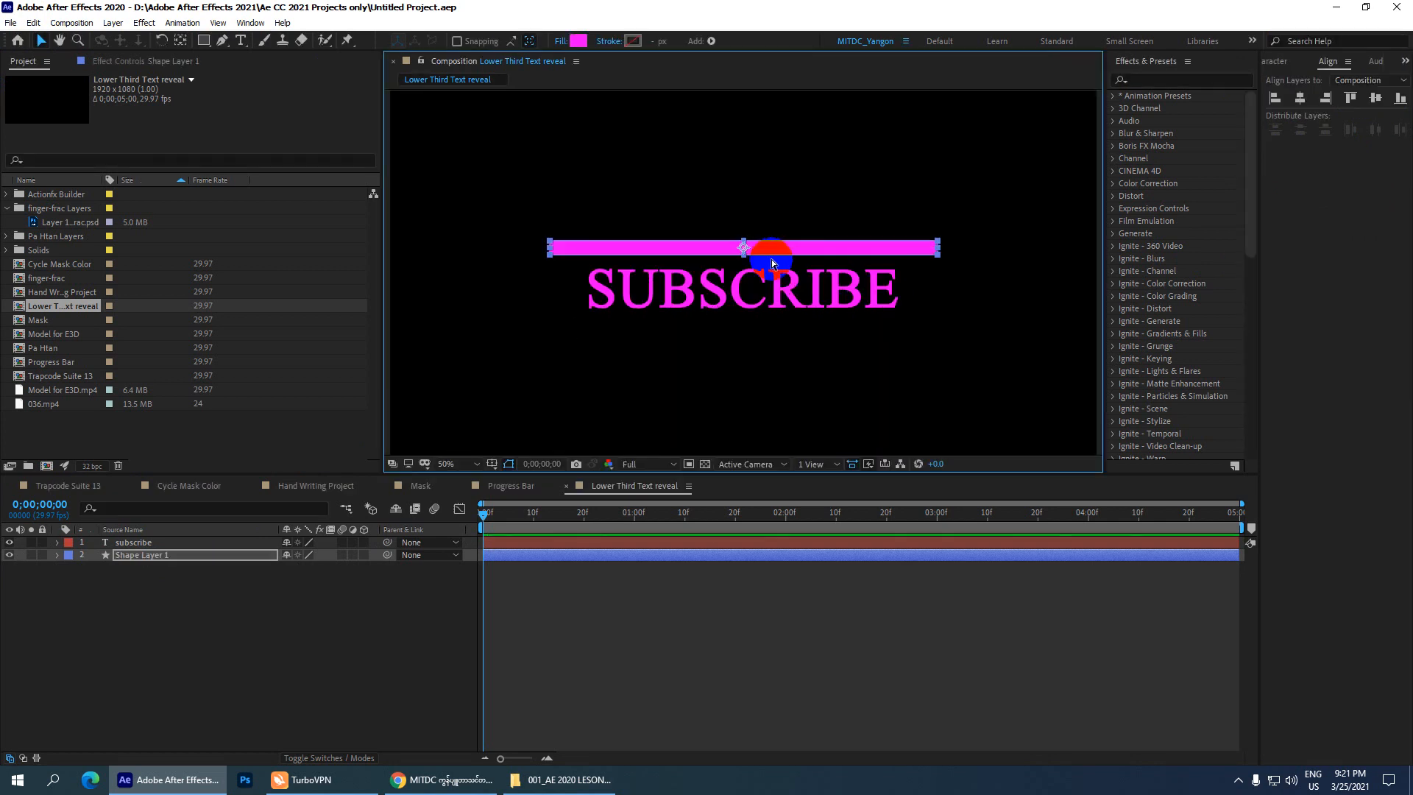
pyautogui.click(745, 304)
pyautogui.moveTo(788, 293); pyautogui.dragTo(784, 285)
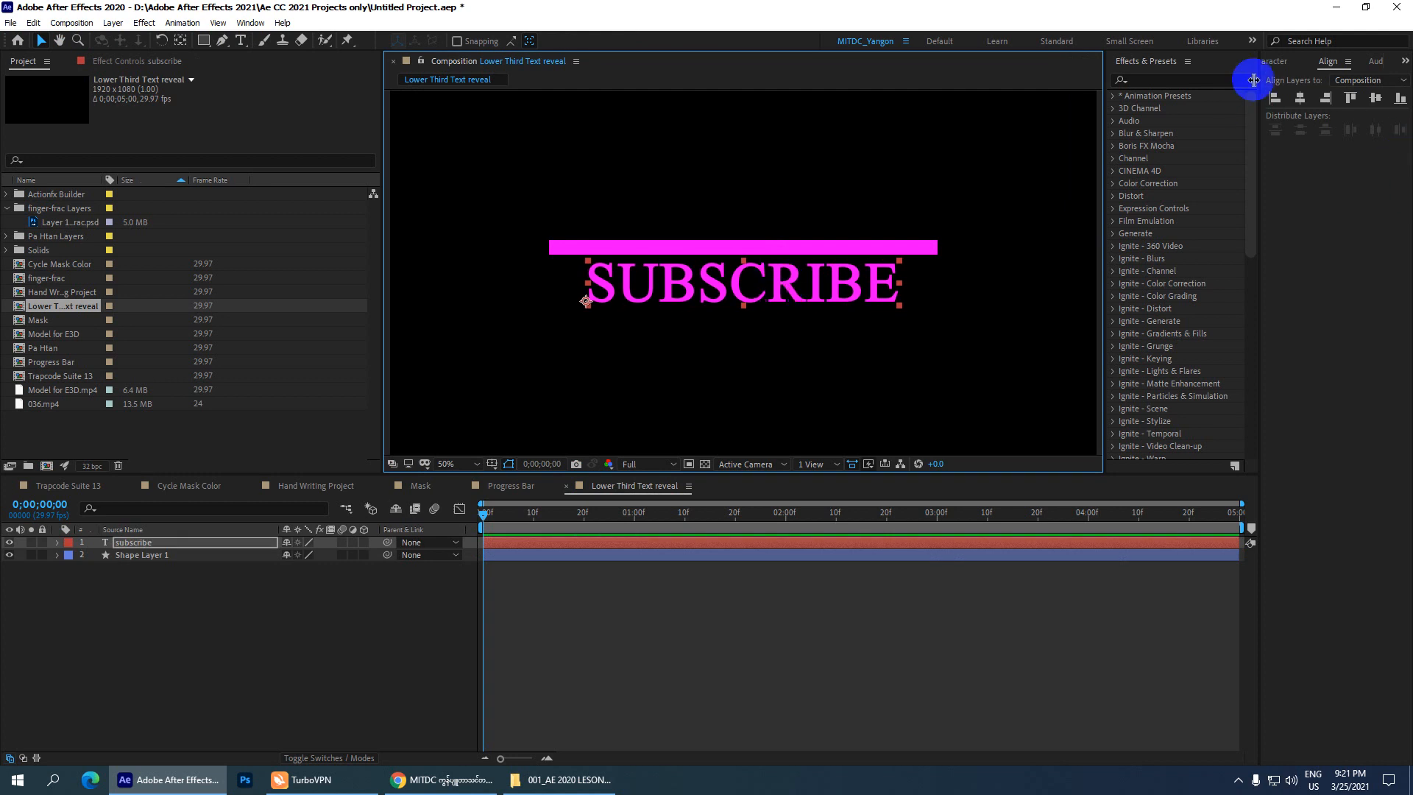
pyautogui.click(1274, 61)
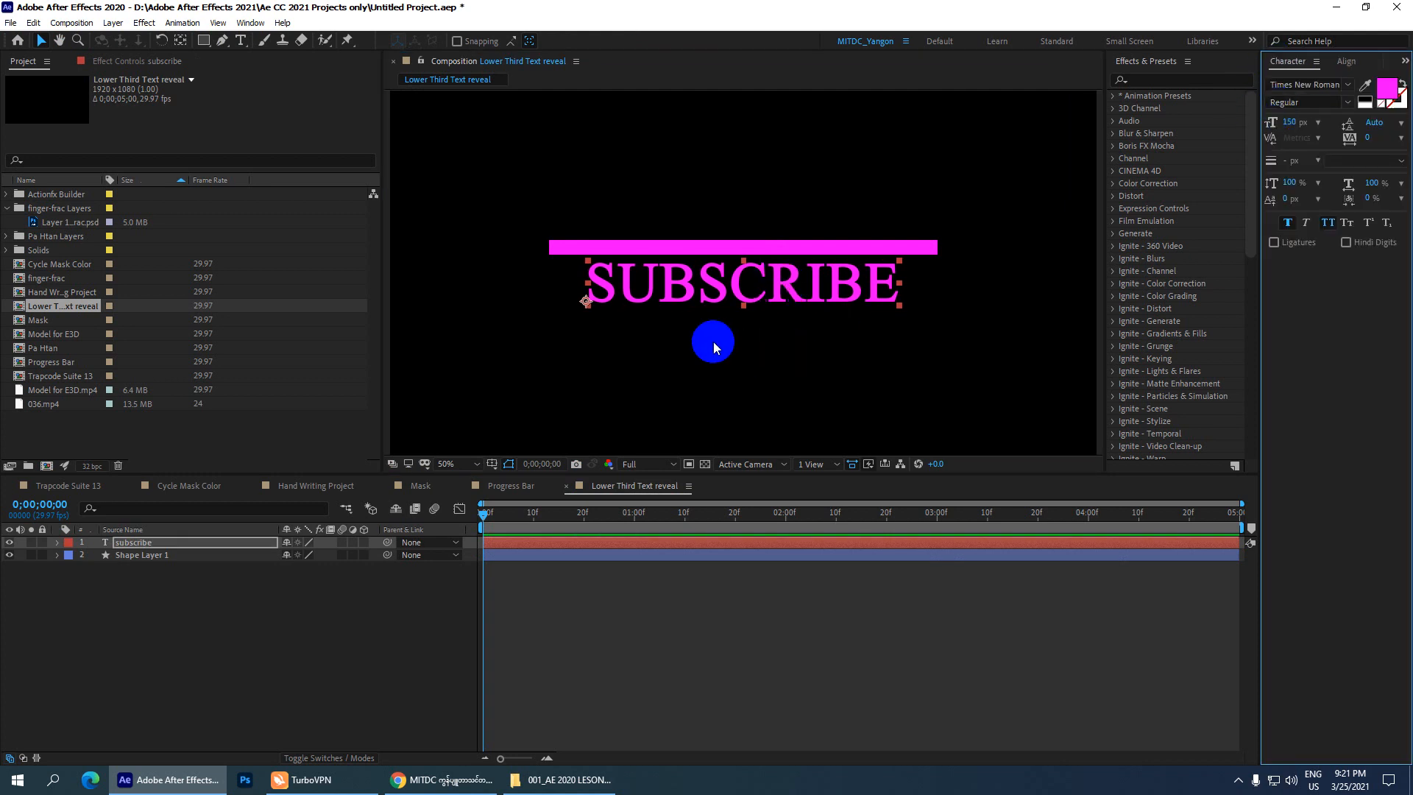
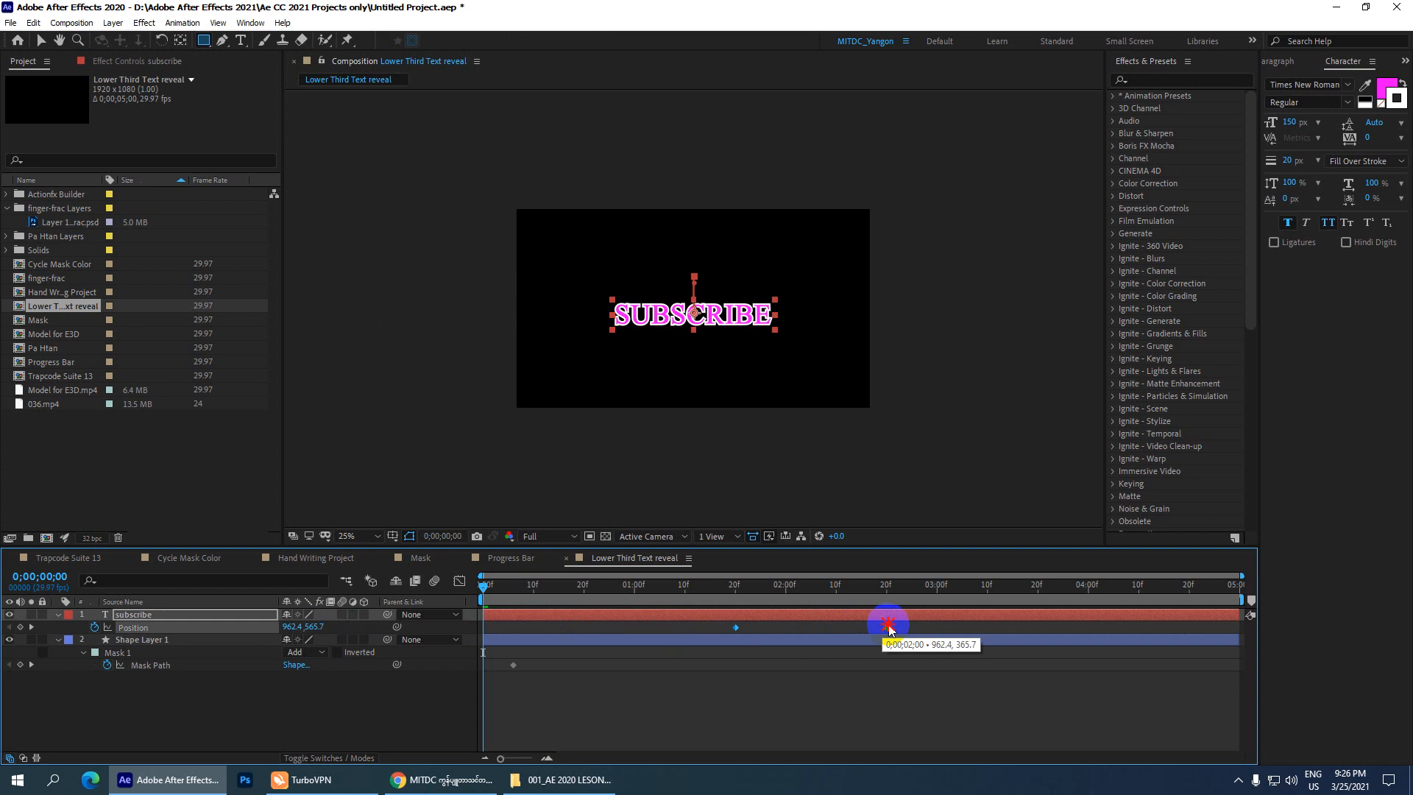
# Keyframe the shape layer's mask path at 0;00;01;16 by moving the mask rightward until it covers the whole bar
pyautogui.click(512, 665)
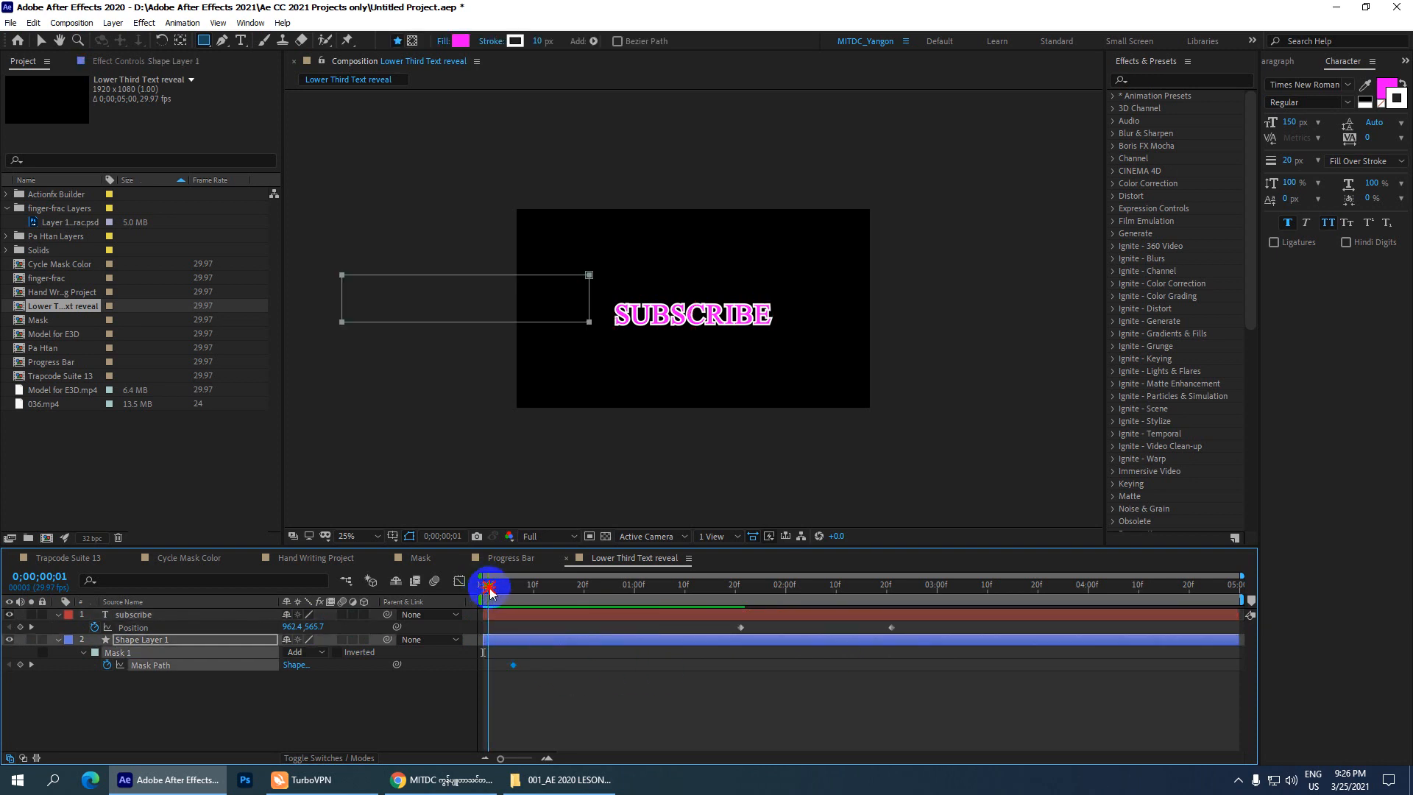
pyautogui.moveTo(490, 592); pyautogui.dragTo(631, 594)
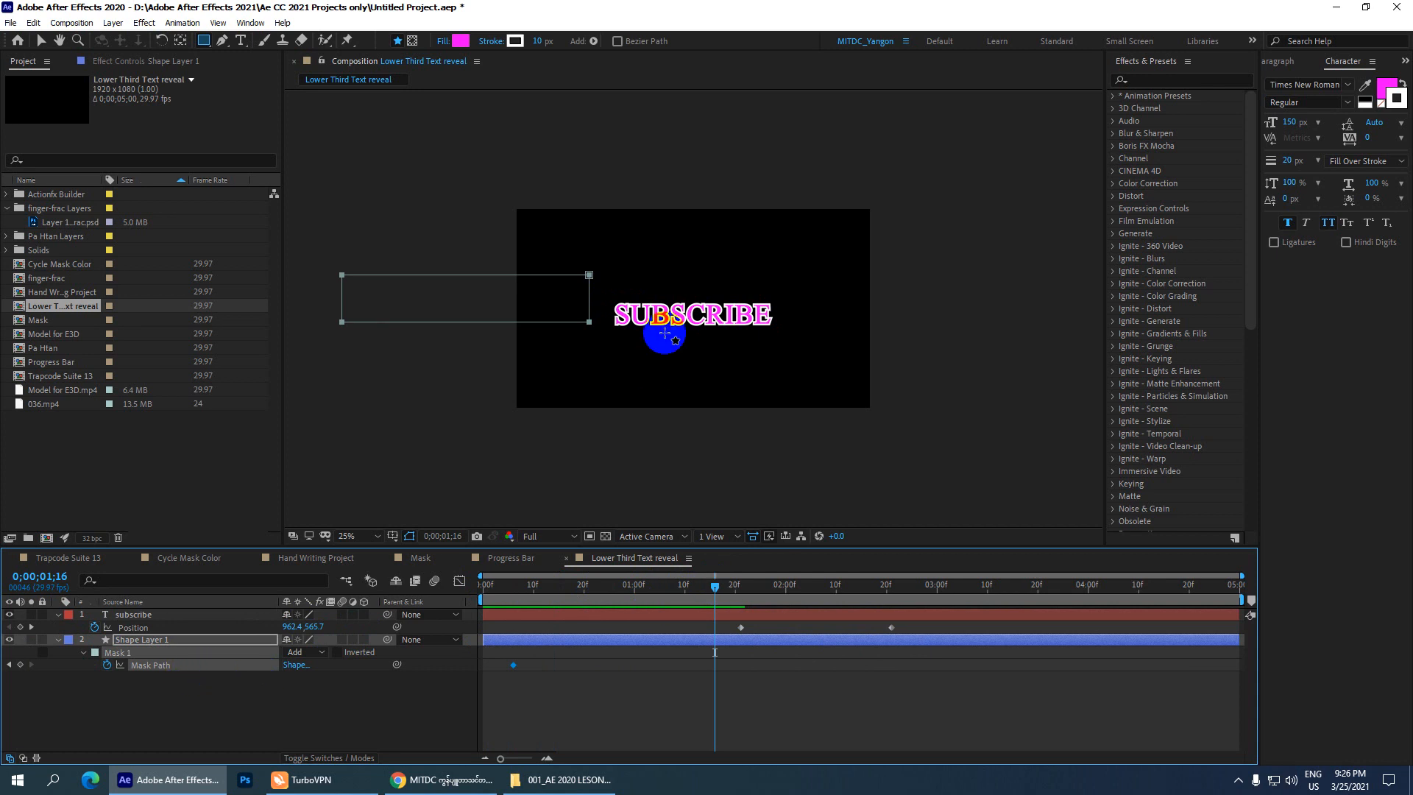
pyautogui.click(42, 41)
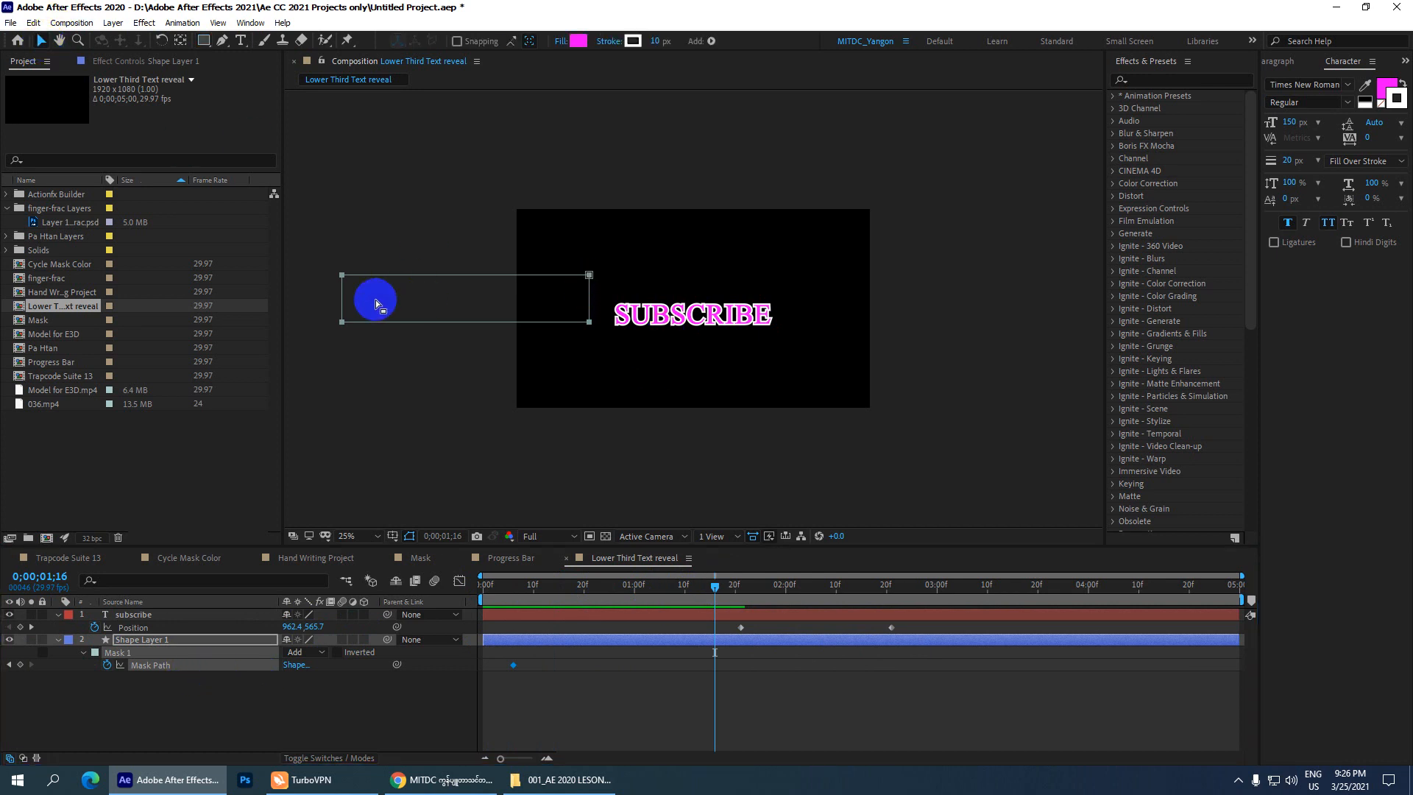
pyautogui.moveTo(342, 279); pyautogui.dragTo(565, 287)
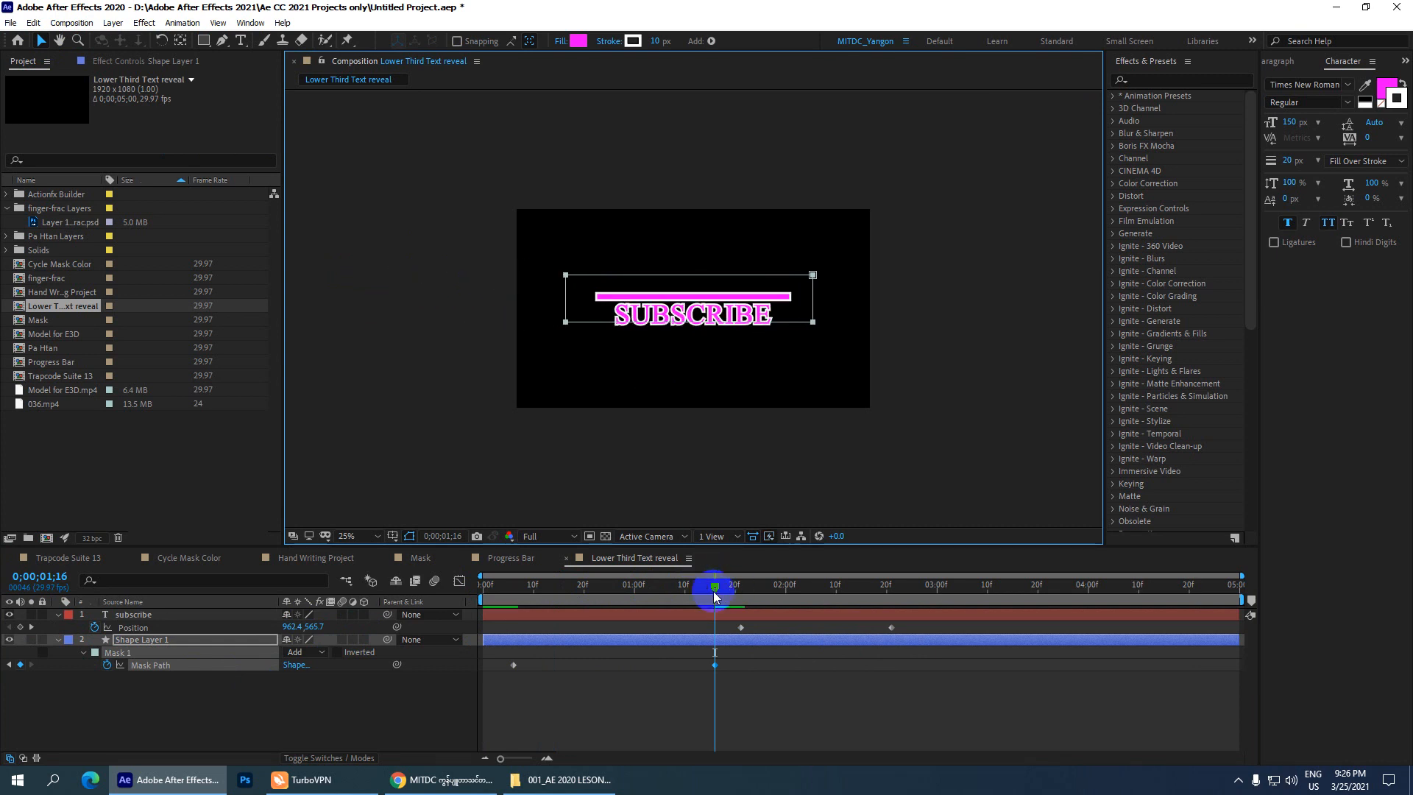
# Return to the first frame of the composition and hide the mask and shape path outlines in the preview
pyautogui.moveTo(709, 585); pyautogui.dragTo(478, 585)
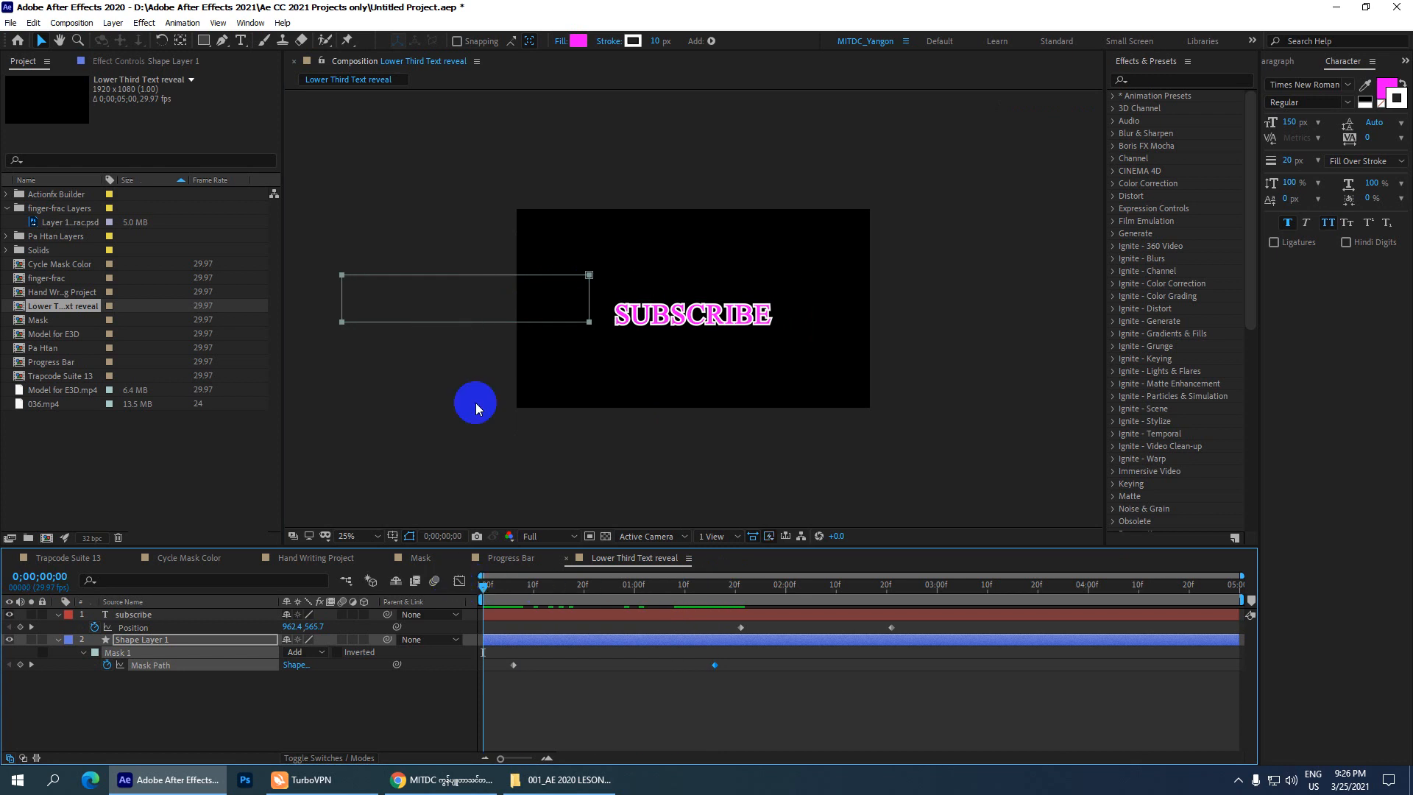
pyautogui.click(593, 162)
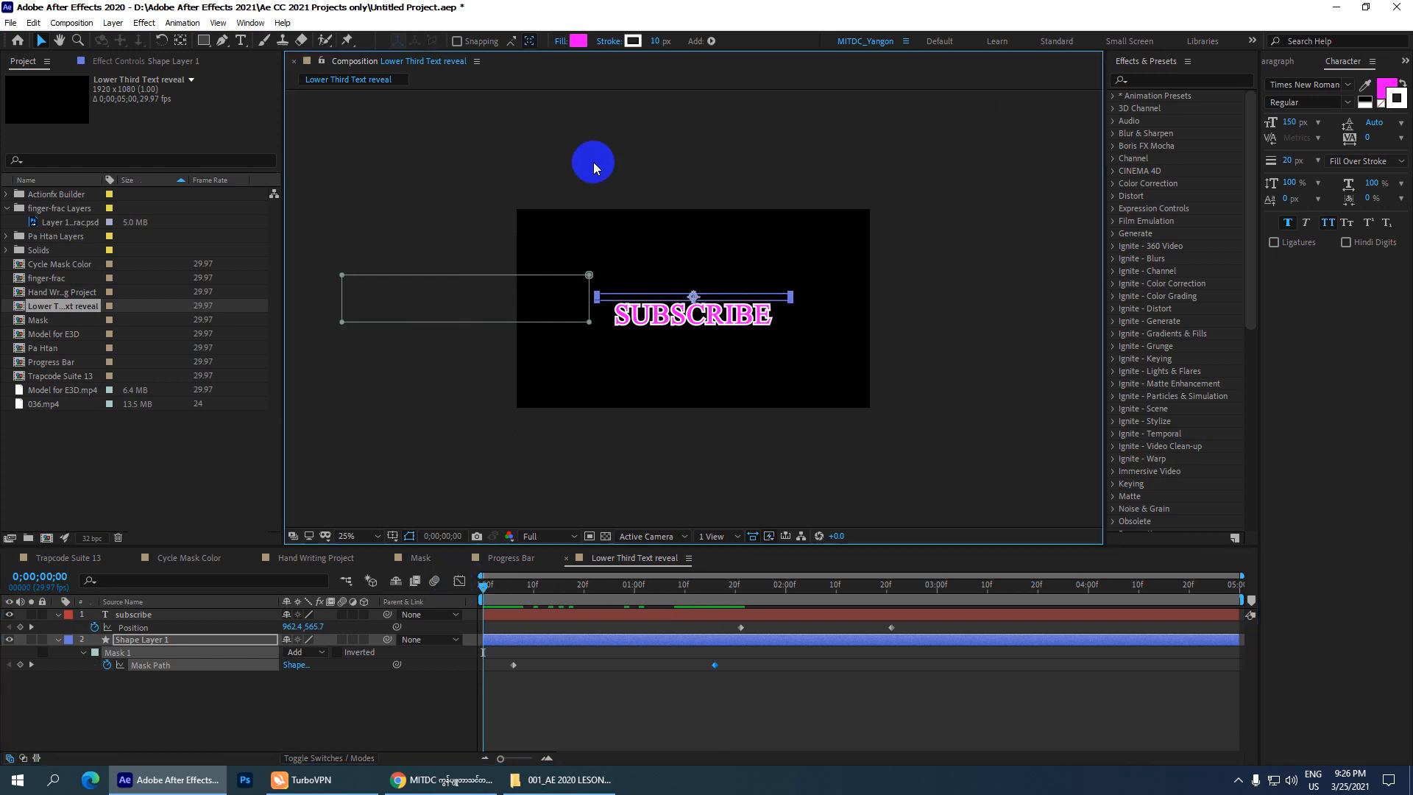
pyautogui.click(409, 536)
pyautogui.click(478, 585)
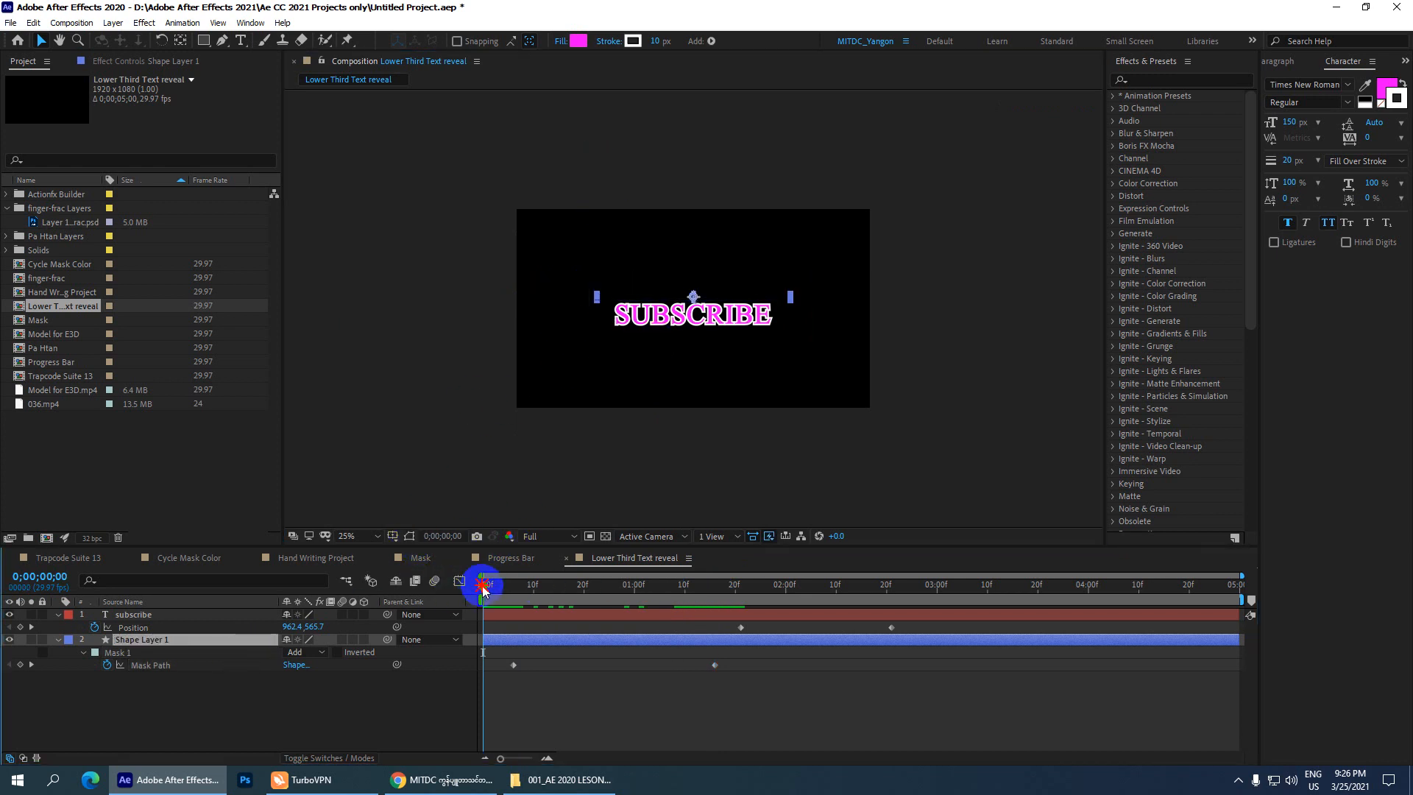
# Play back the animation, hide the subscribe text layer, and play the bar's reveal alone from the first frame, stopping at 0;00;00;24
pyautogui.press('space')
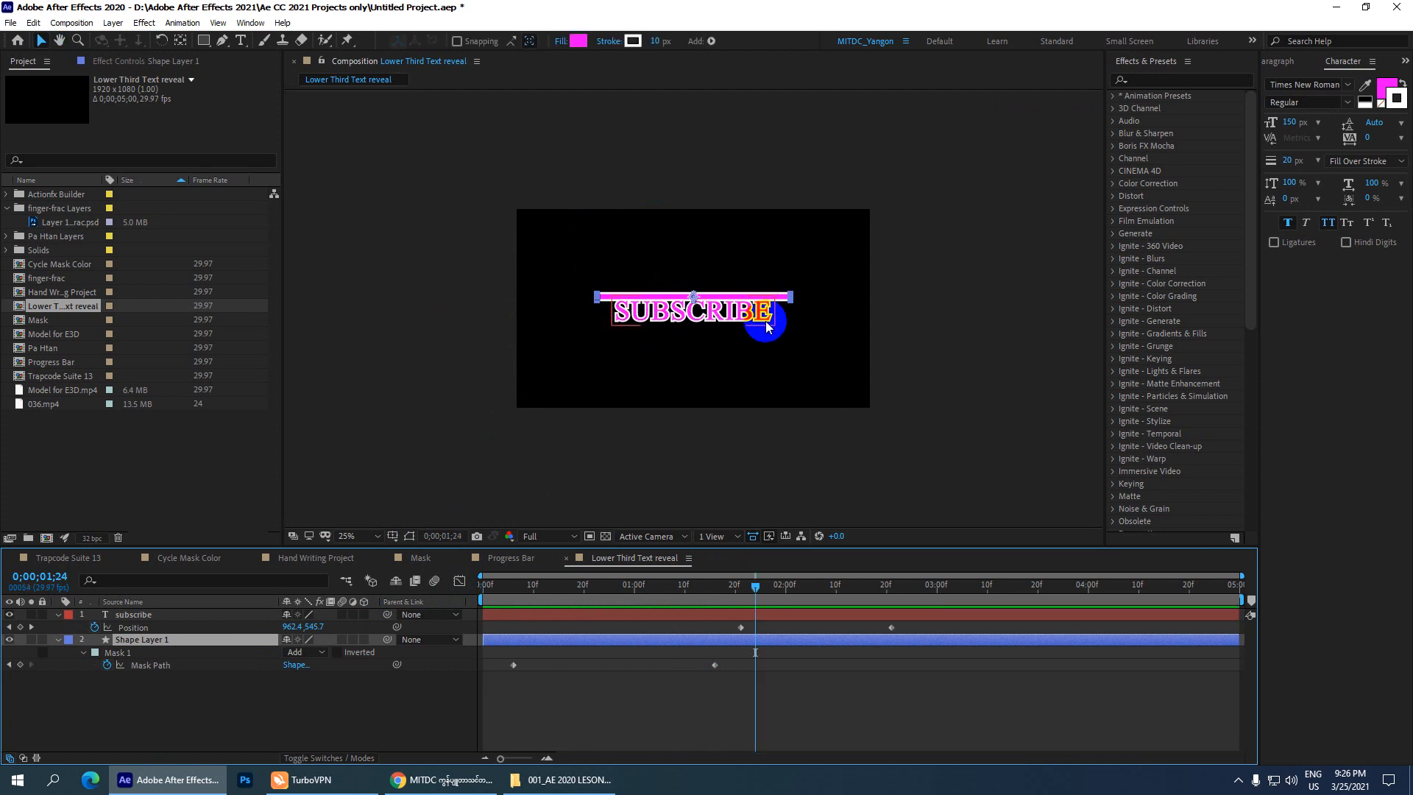
pyautogui.press('.')
pyautogui.click(125, 614)
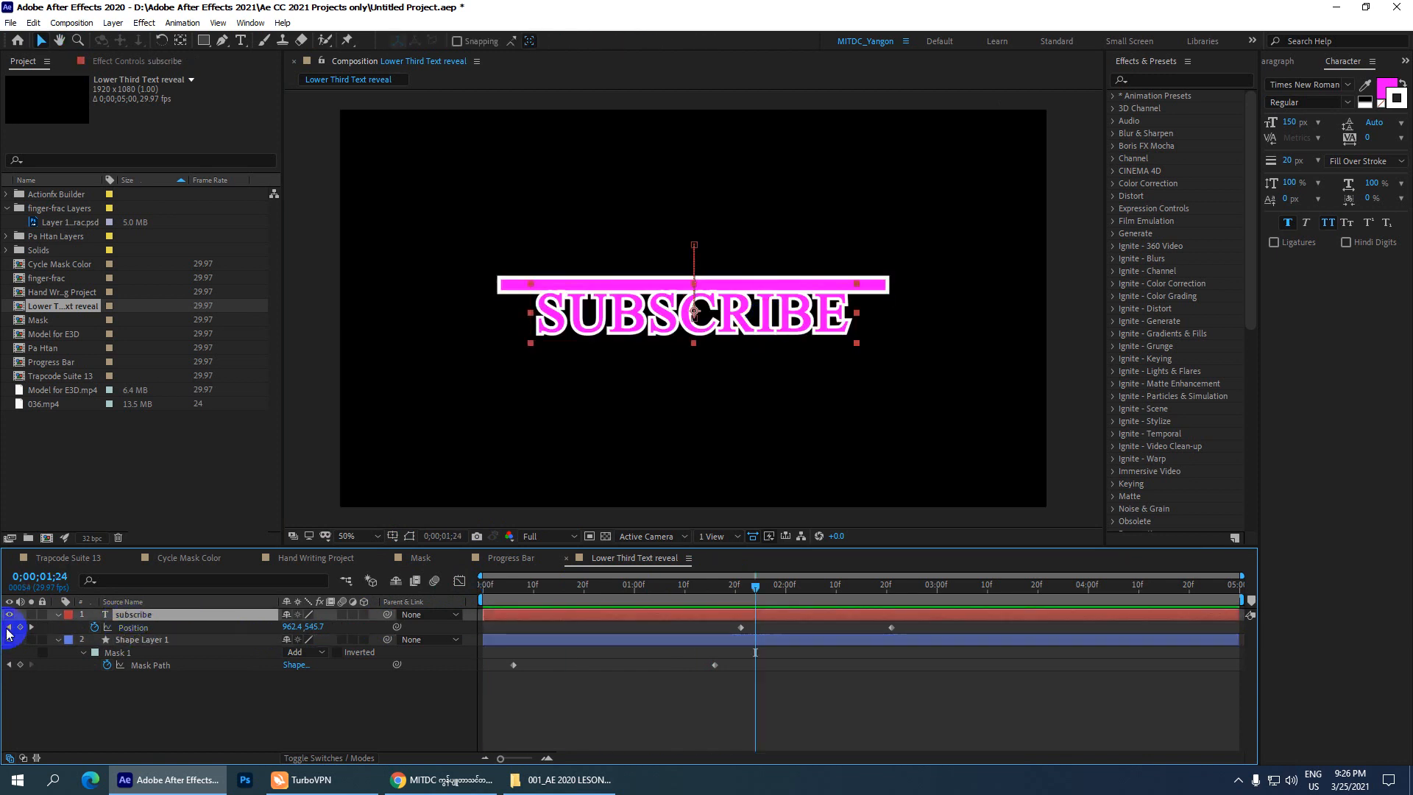
pyautogui.click(9, 614)
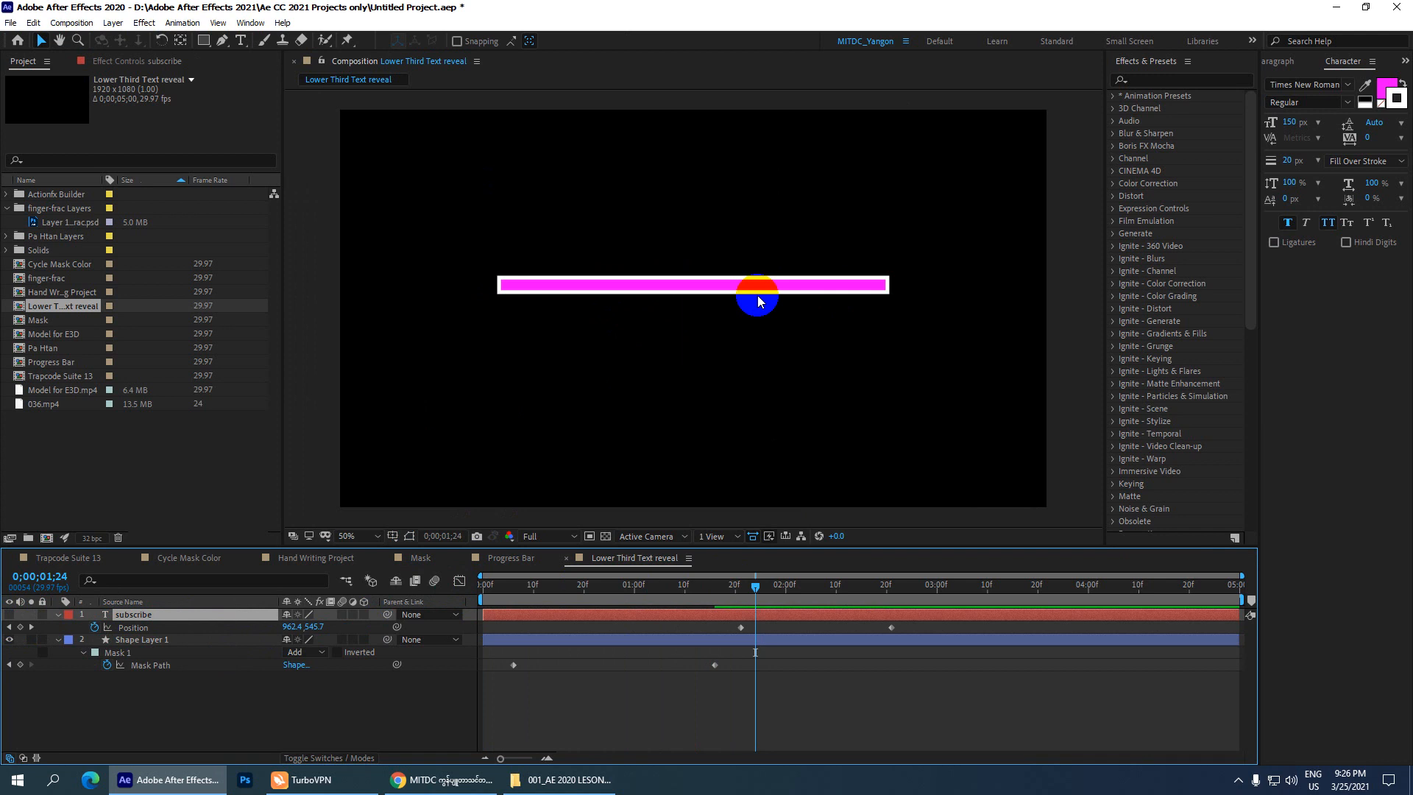
pyautogui.moveTo(756, 587); pyautogui.dragTo(441, 582)
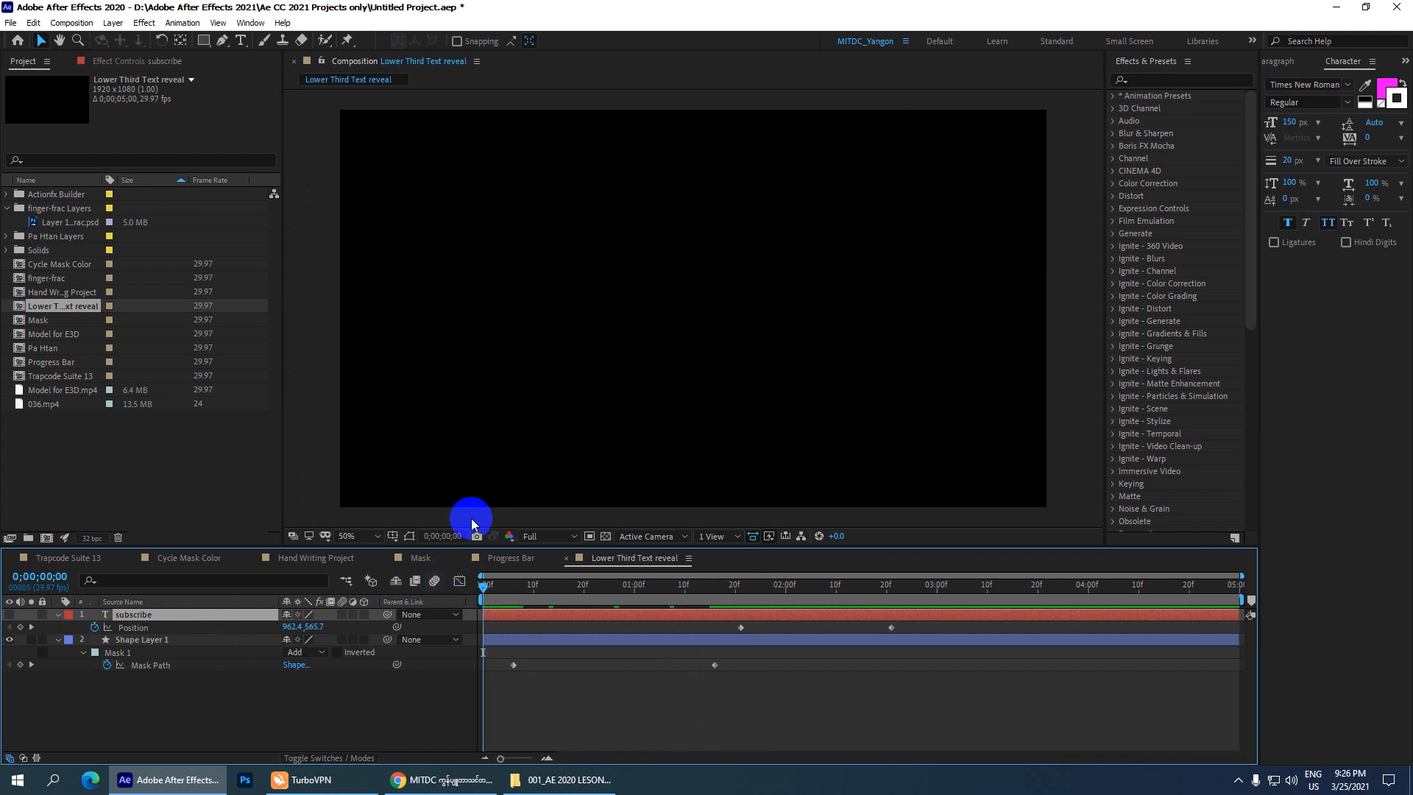
pyautogui.press('space')
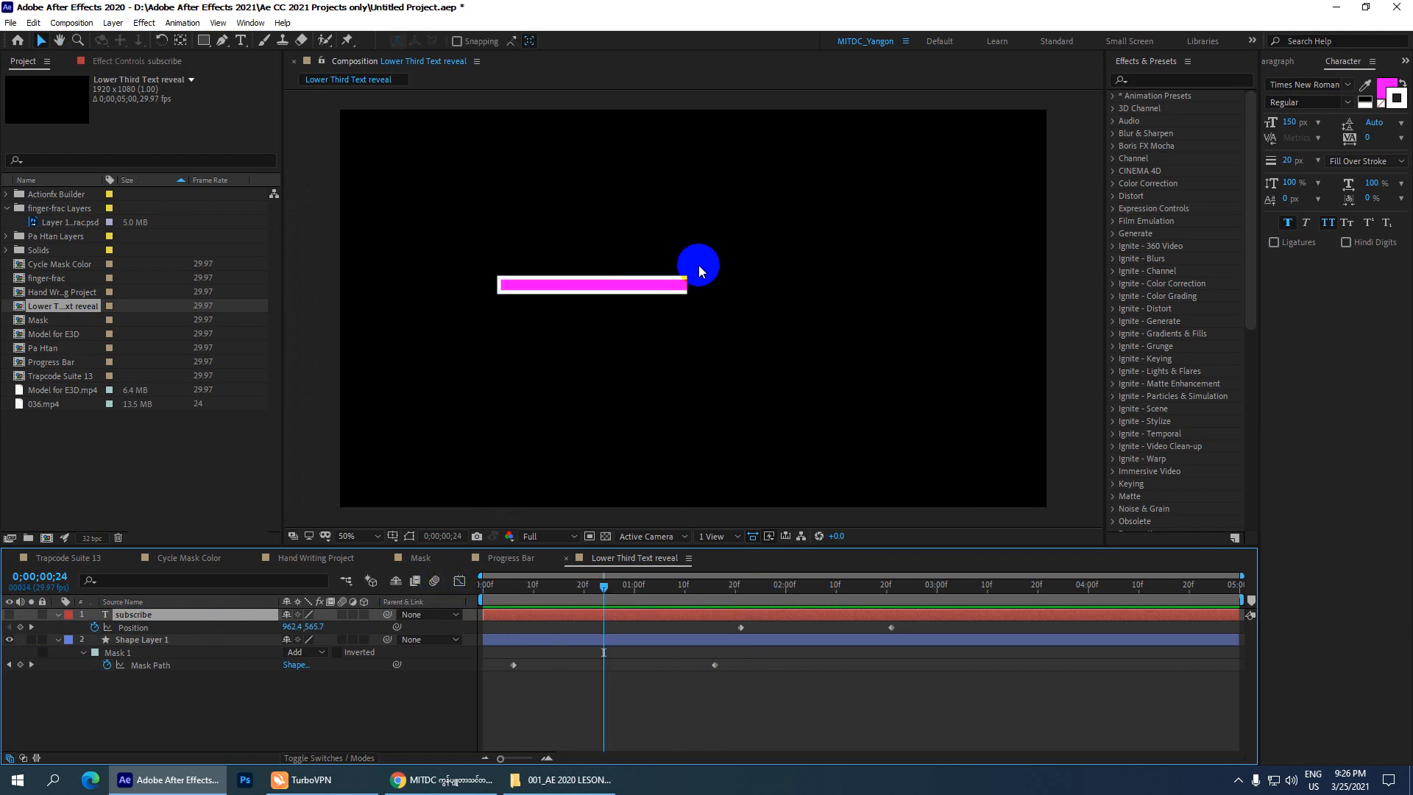
pyautogui.press('/')
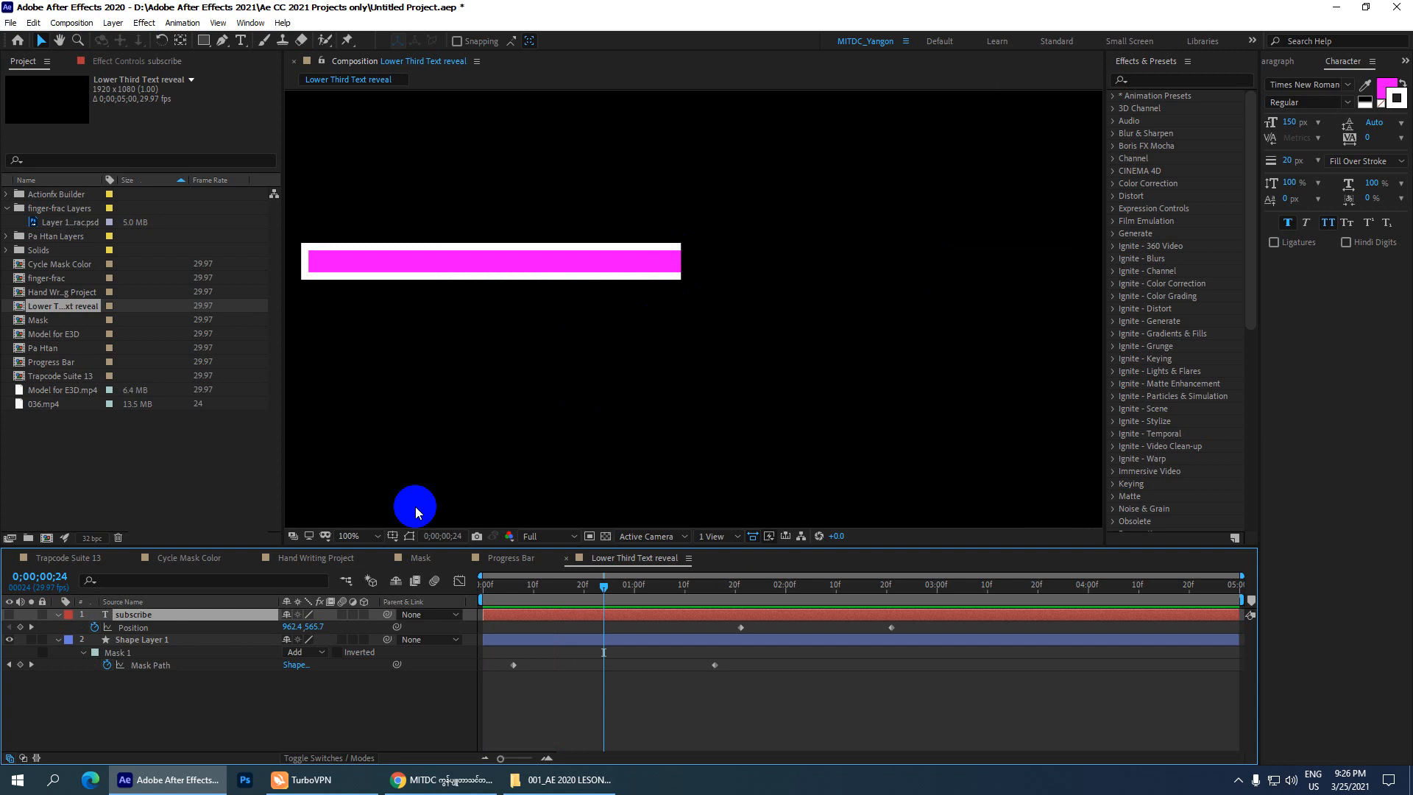
# Turn on motion blur for Shape Layer 1, inspect the bar's leading edge at 0;00;00;24, and turn the blur off again
pyautogui.click(176, 639)
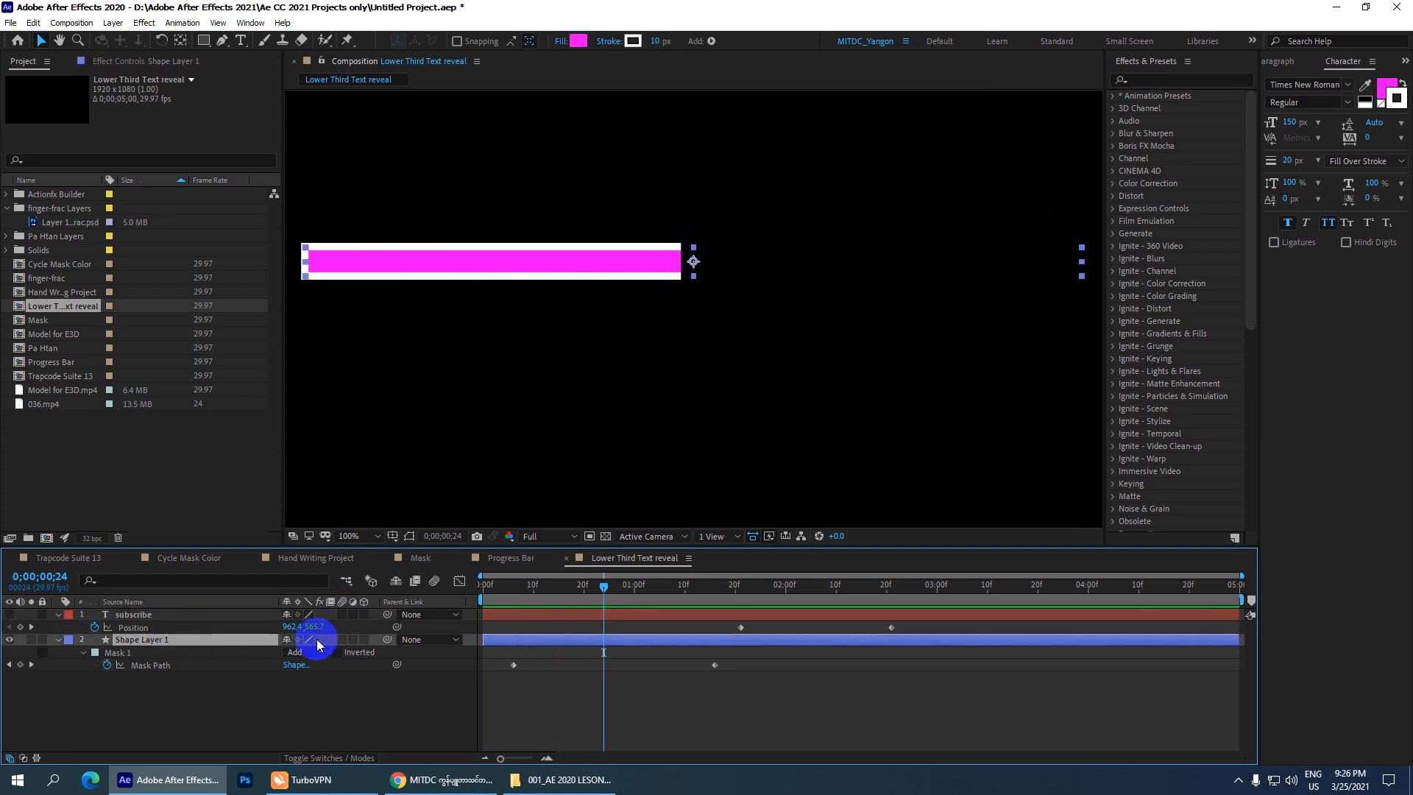
pyautogui.click(342, 639)
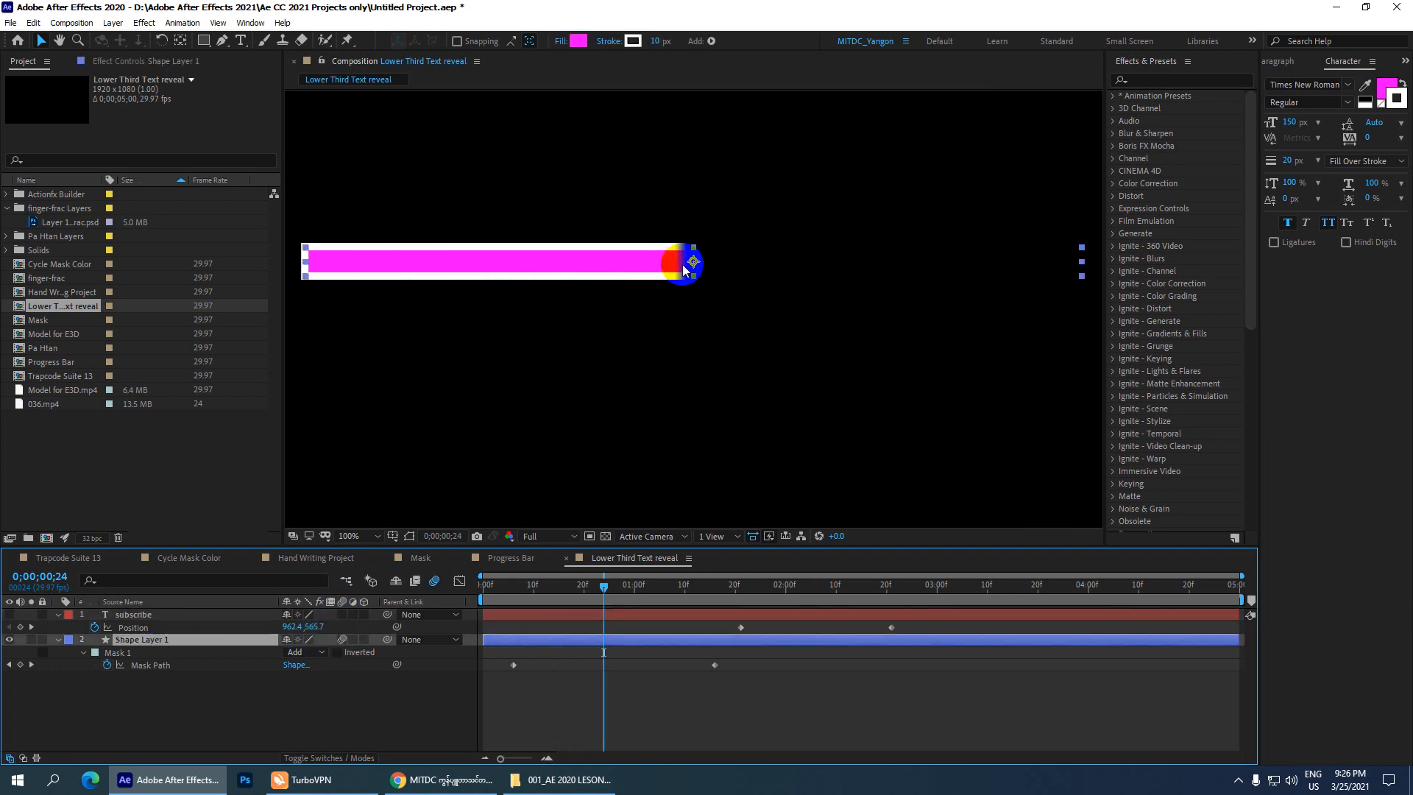
pyautogui.press('.')
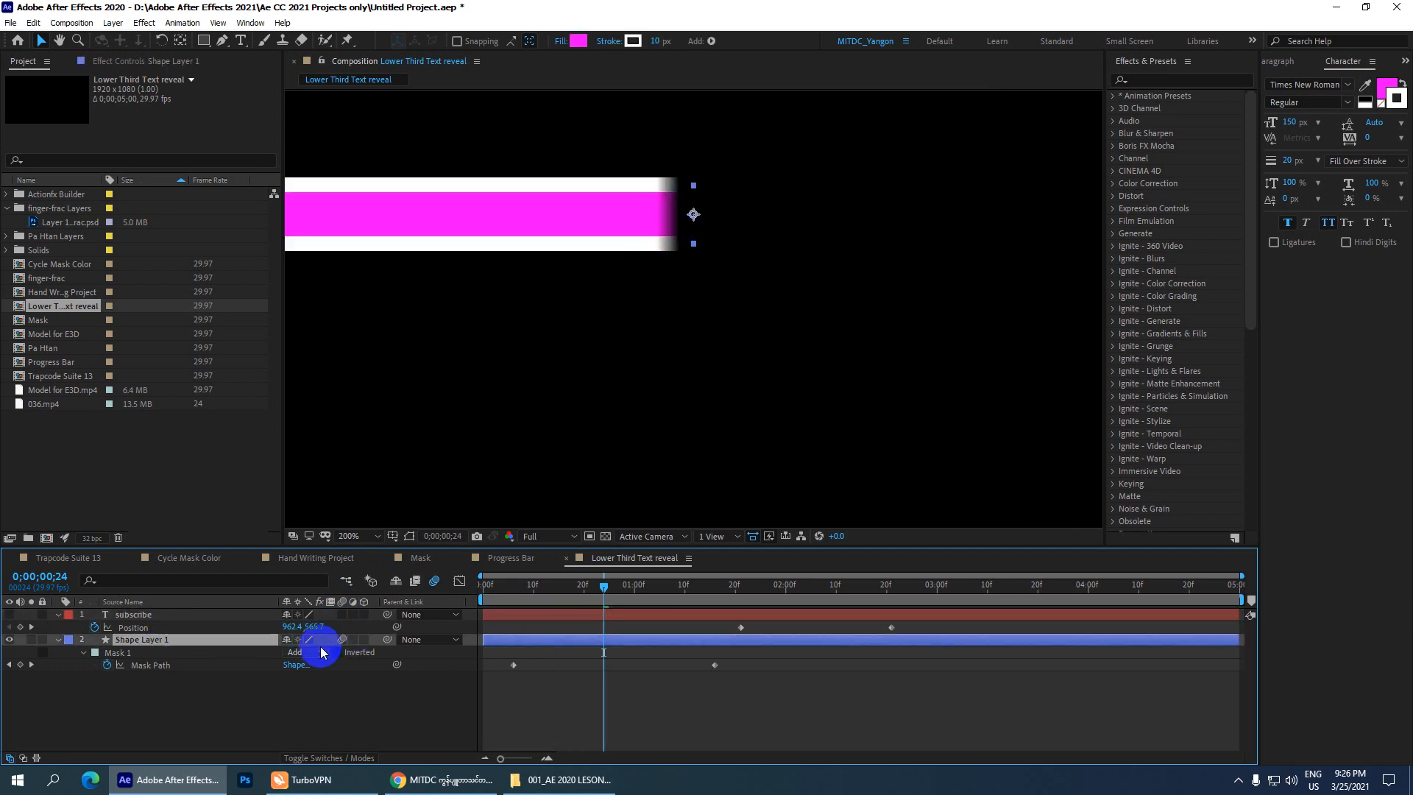
pyautogui.click(342, 639)
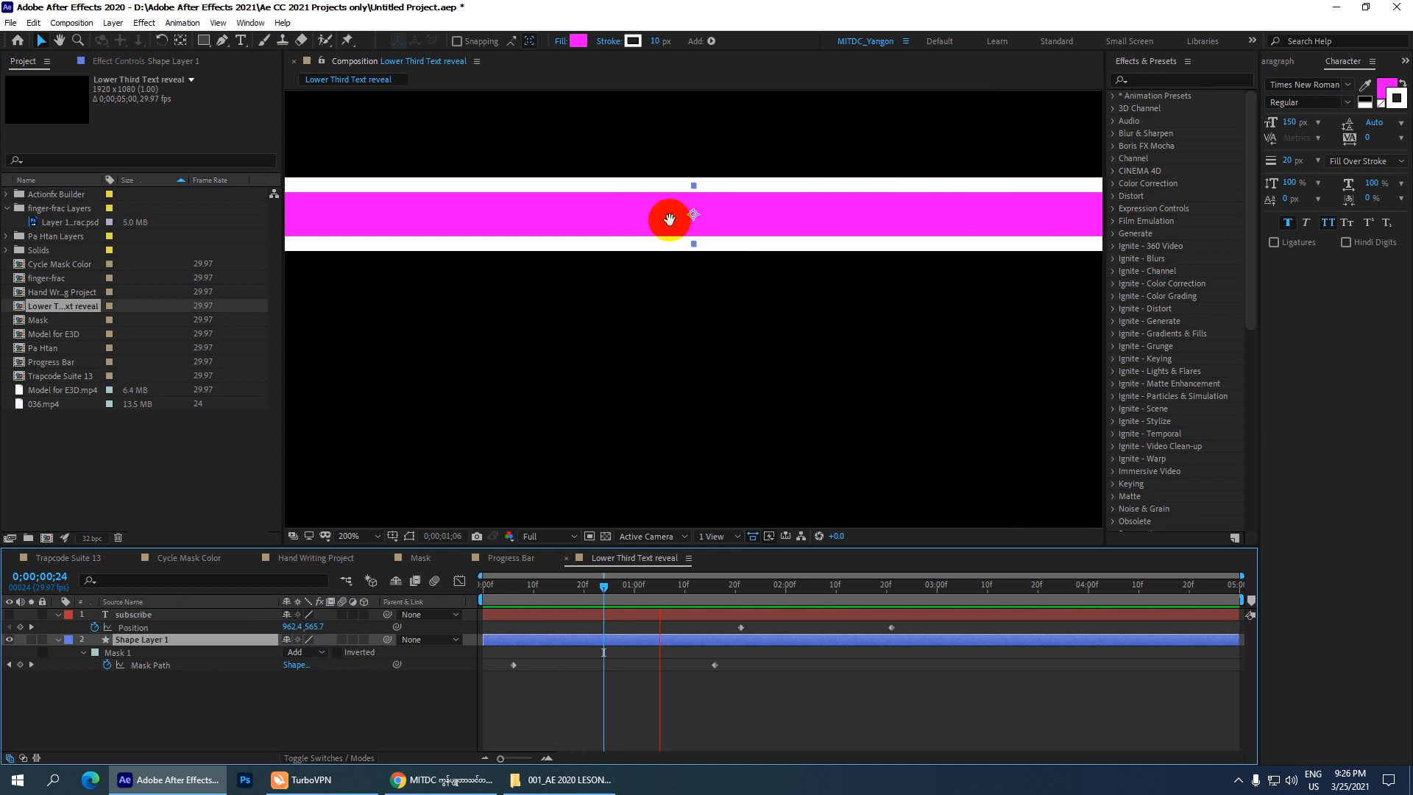
# Play the bar's reveal from the first frame without motion blur and examine its leading edge at 0;00;00;27
pyautogui.click(684, 585)
pyautogui.moveTo(684, 585); pyautogui.dragTo(480, 586)
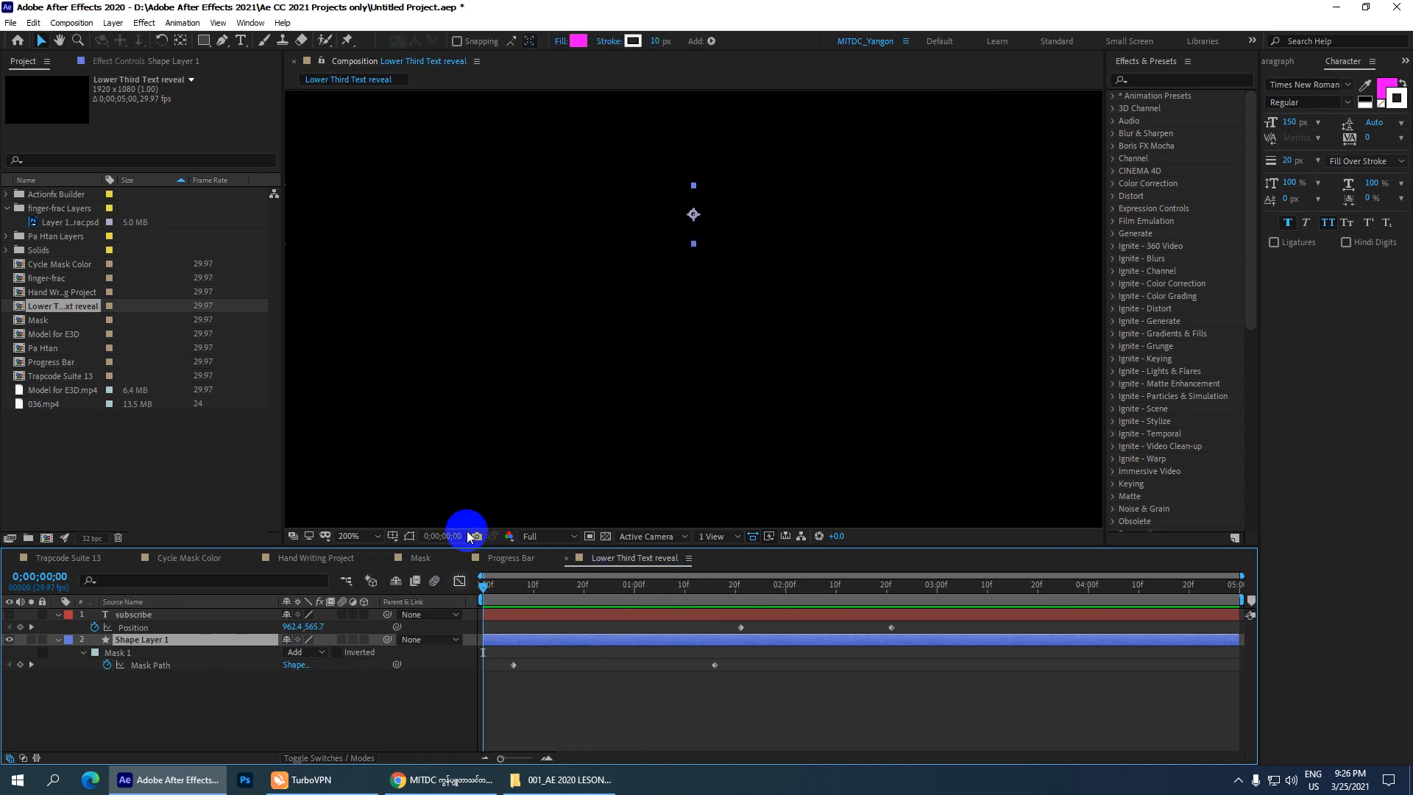
pyautogui.press(',')
pyautogui.press(',')
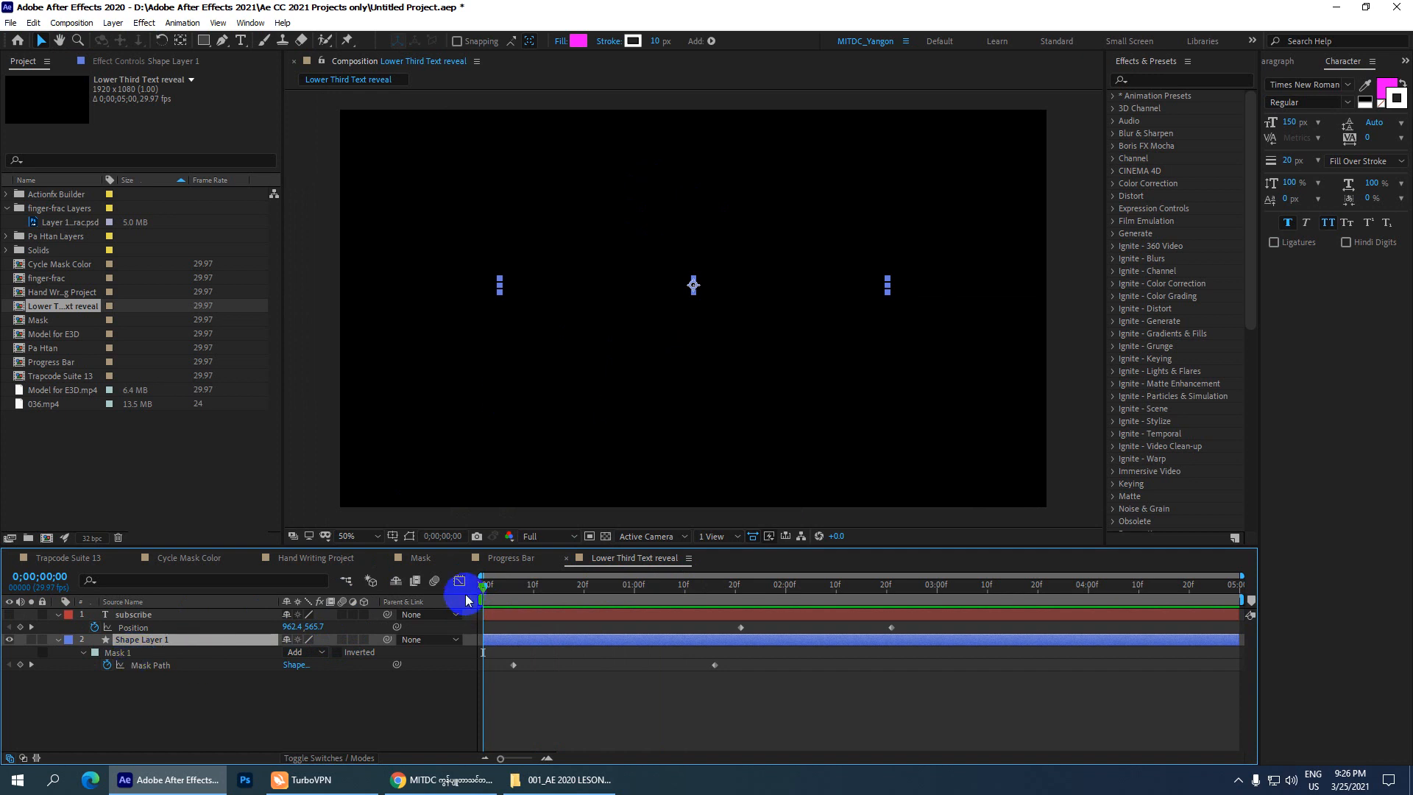
pyautogui.press('space')
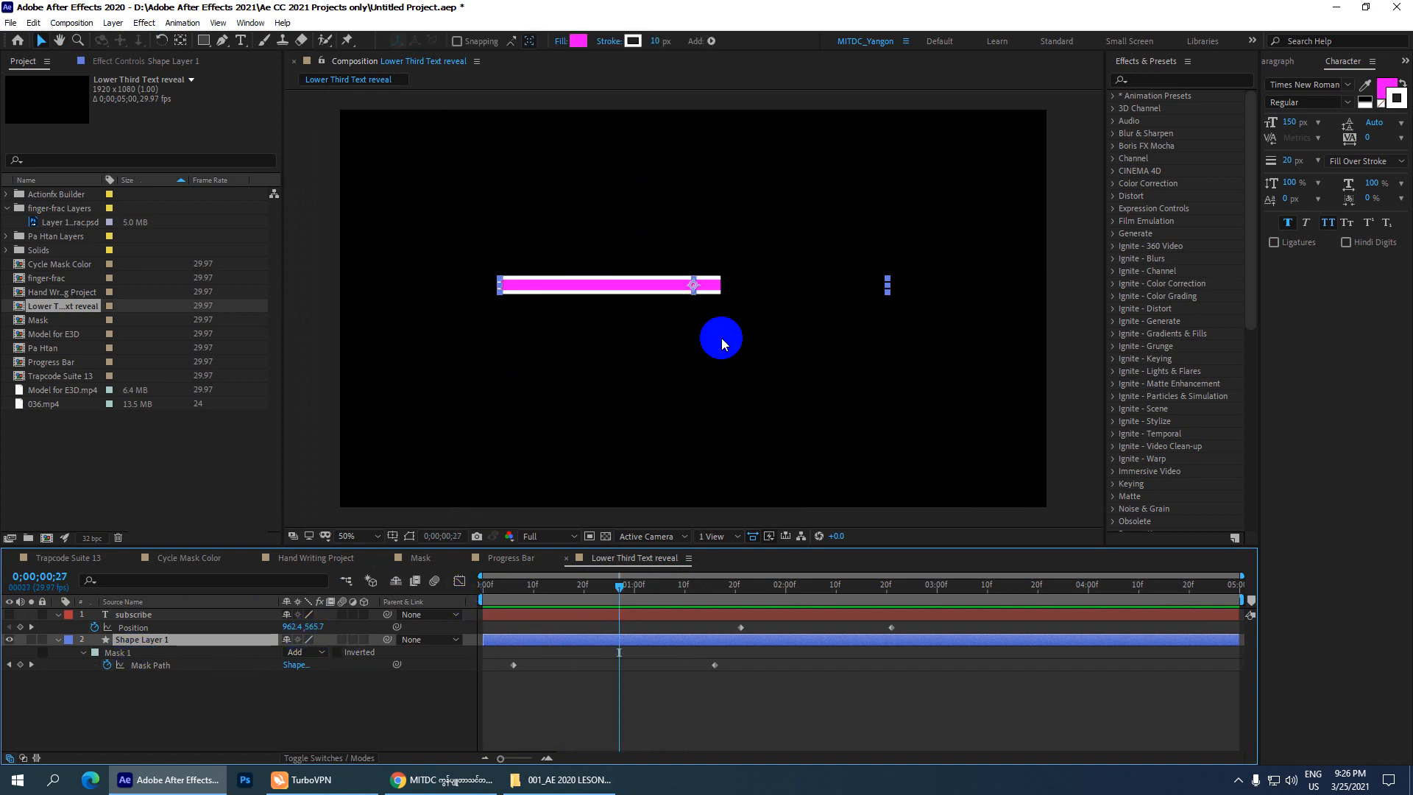
pyautogui.press('.')
pyautogui.press('.')
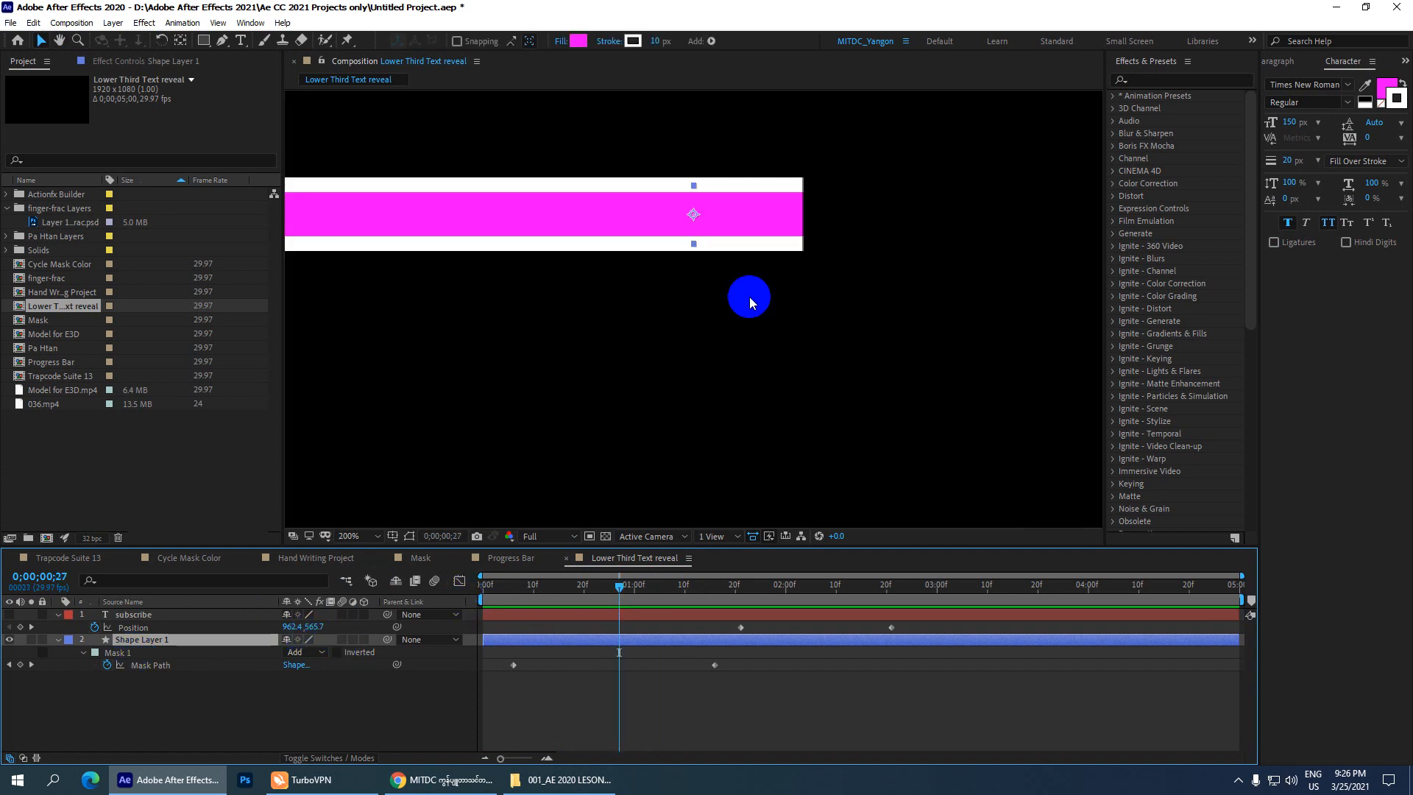
# Switch motion blur on for Shape Layer 1, play the reveal up to 0;00;01;20, and switch the blur off again
pyautogui.click(341, 639)
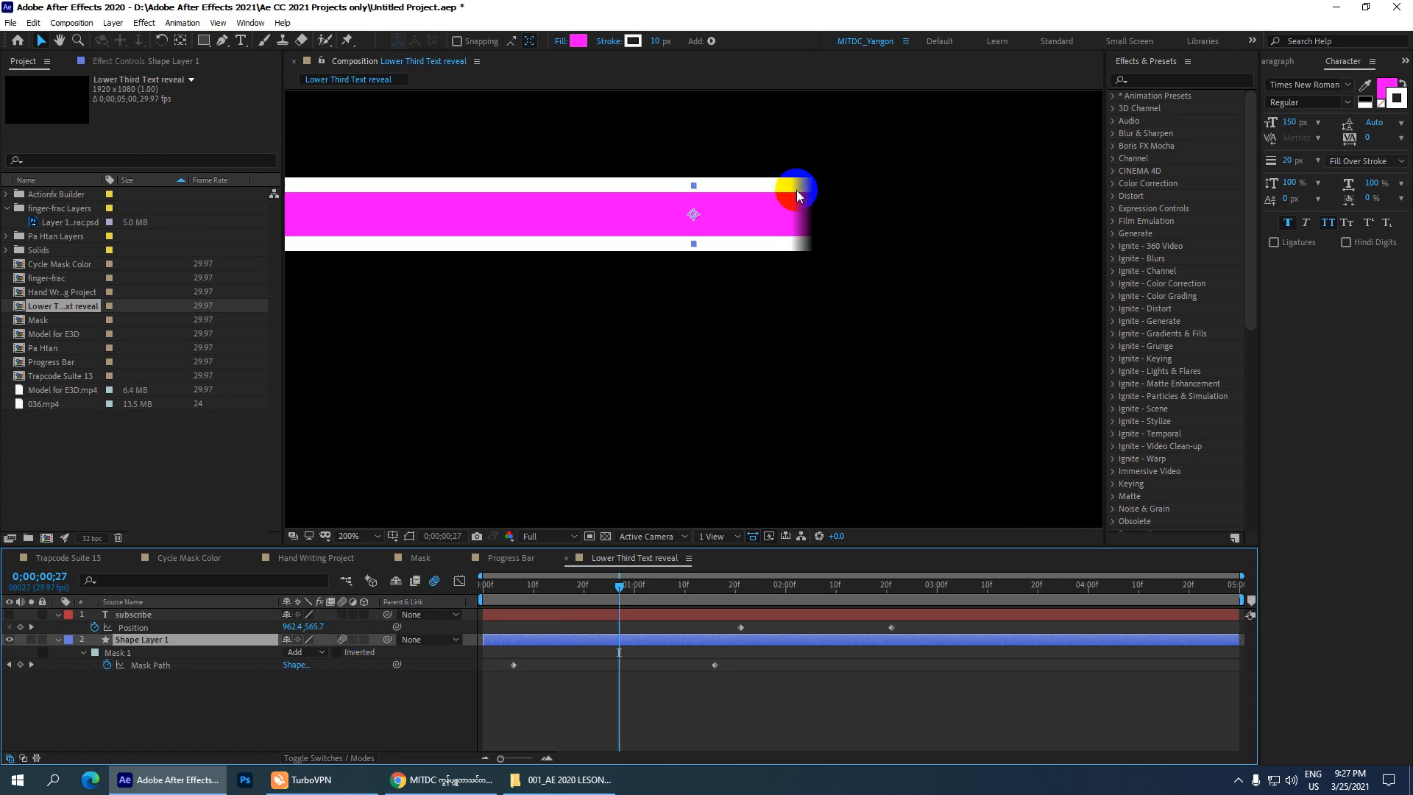
pyautogui.press('space')
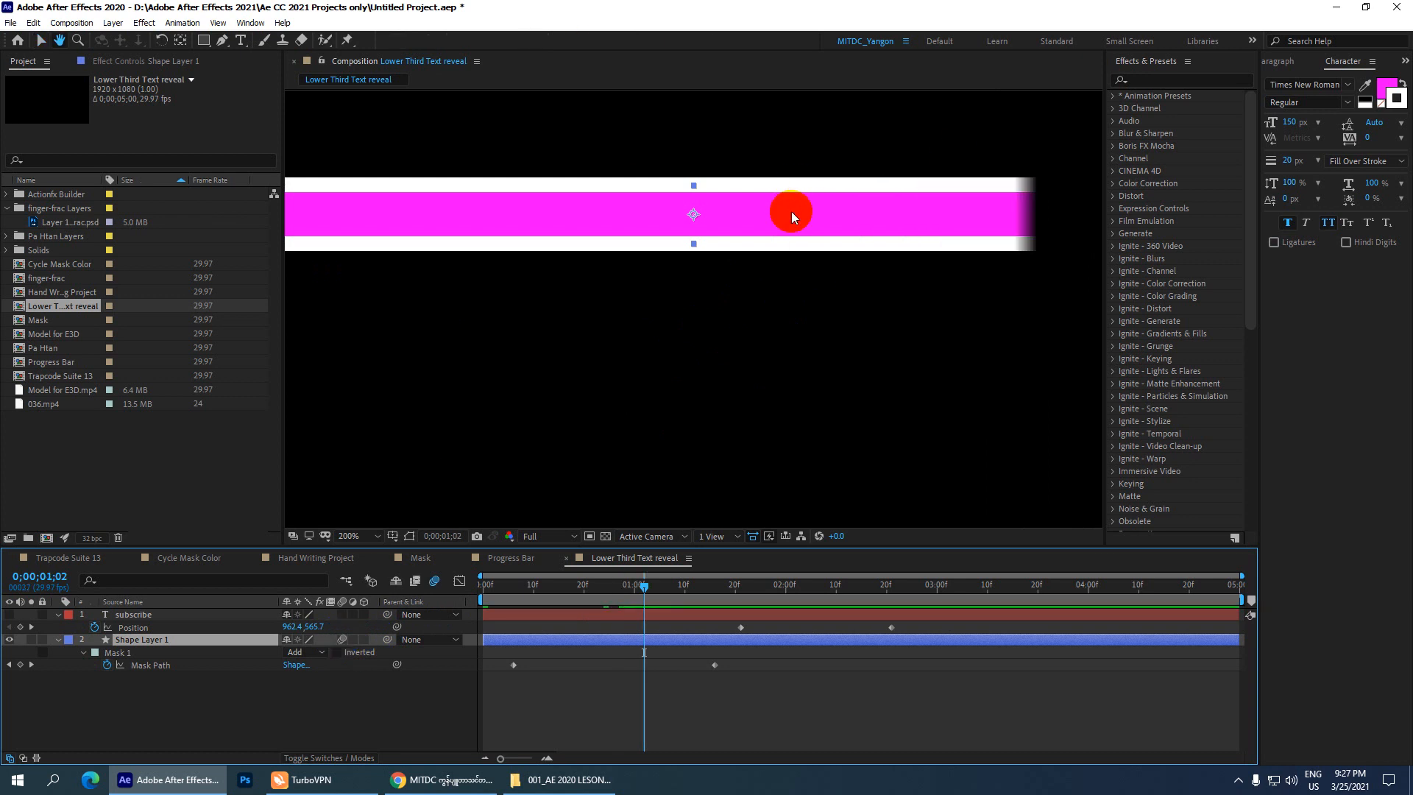
pyautogui.press('space')
pyautogui.scroll(-4, 634, 533)
pyautogui.scroll(-4, 671, 414)
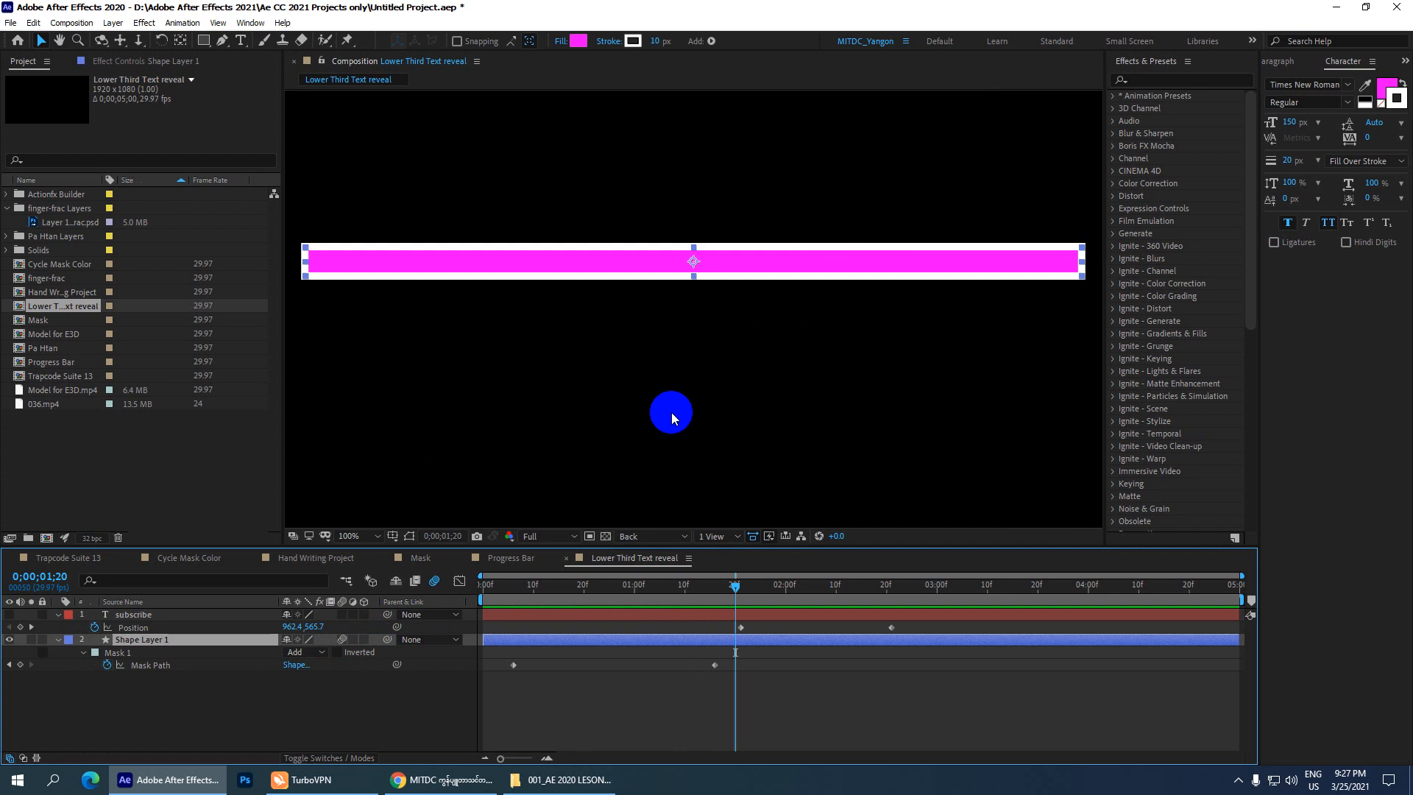
pyautogui.scroll(1, 673, 413)
pyautogui.scroll(4, 721, 328)
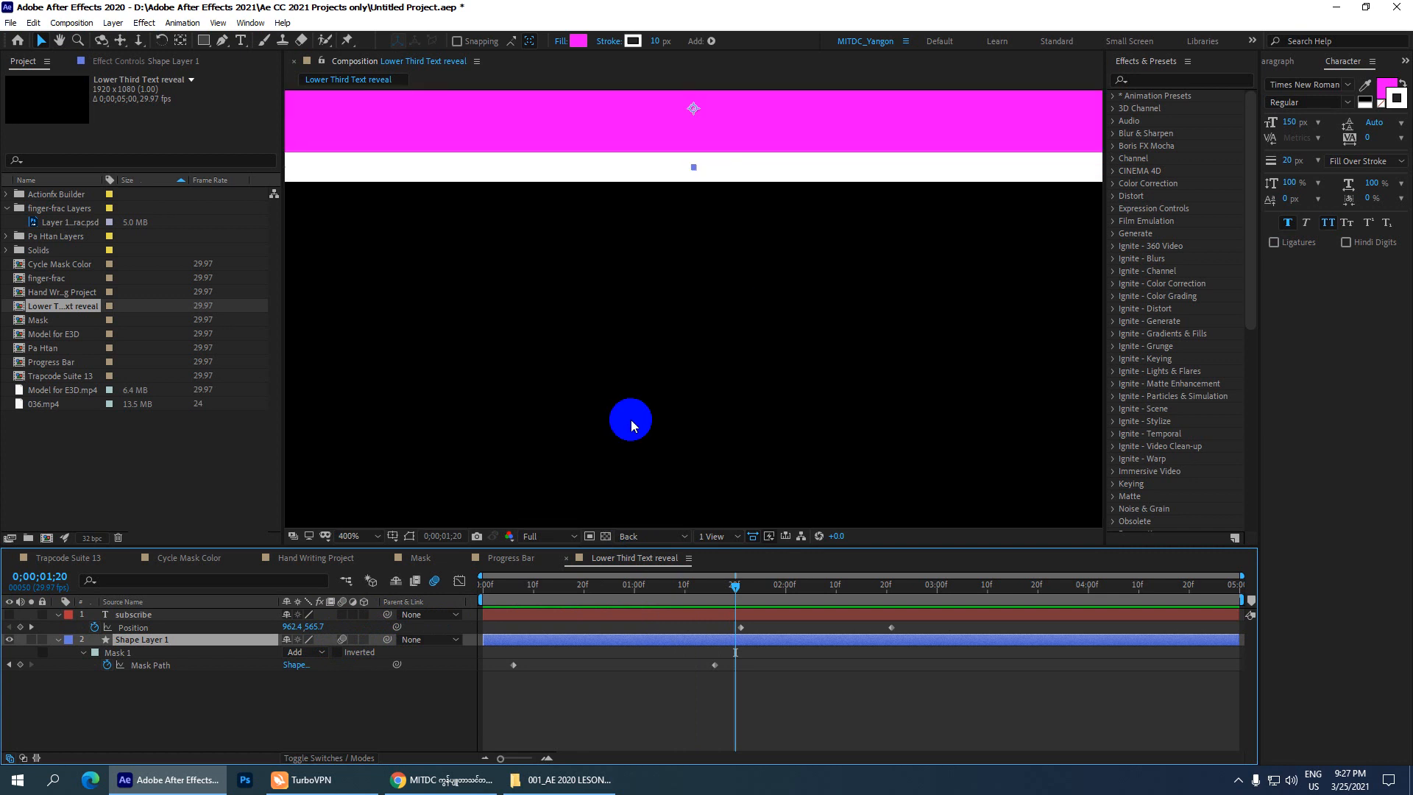
pyautogui.scroll(-1, 630, 419)
pyautogui.click(339, 640)
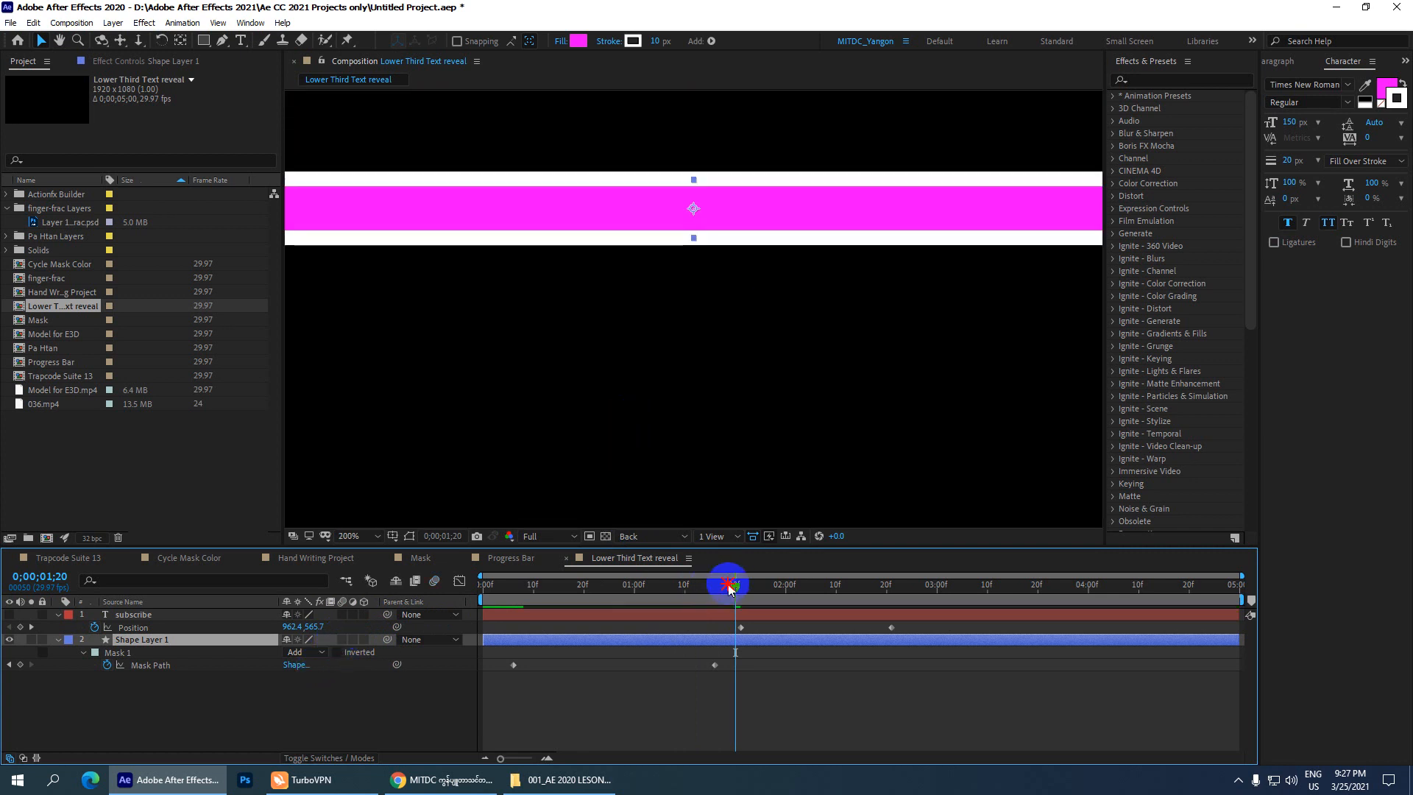
# Play the reveal from the first frame, stop at 0;00;01;00, and enable motion blur for Shape Layer 1 and the composition
pyautogui.press('Home')
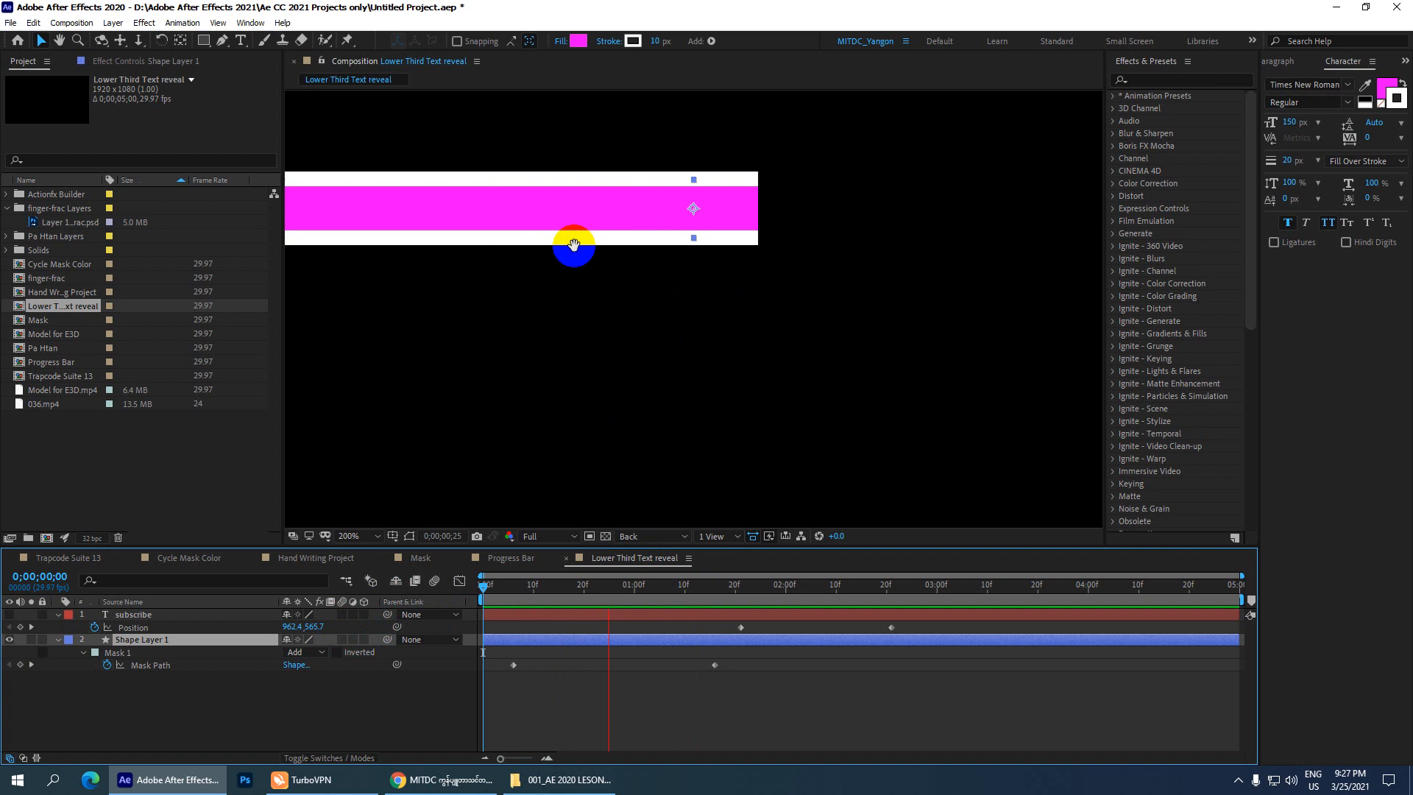
pyautogui.press('space')
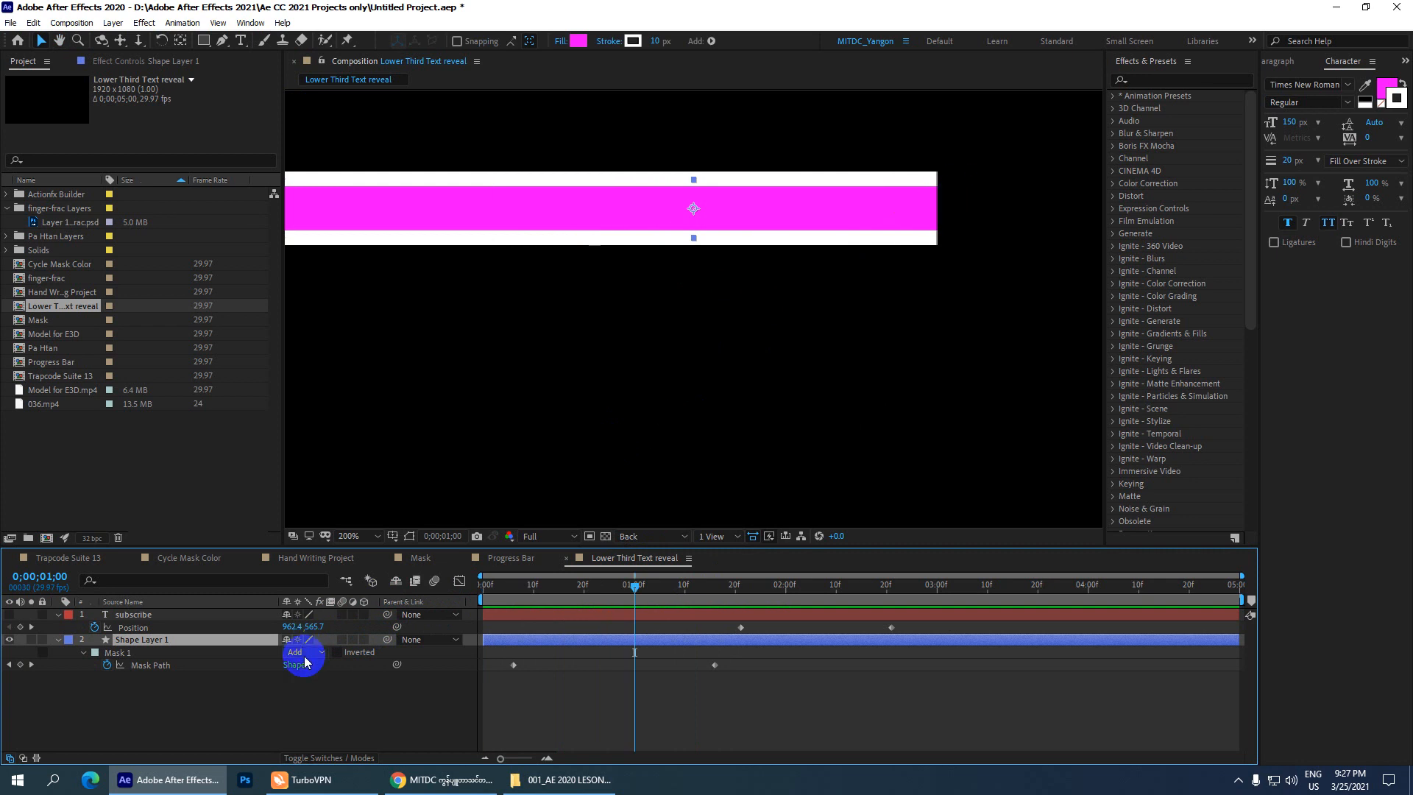
pyautogui.click(342, 638)
pyautogui.click(434, 580)
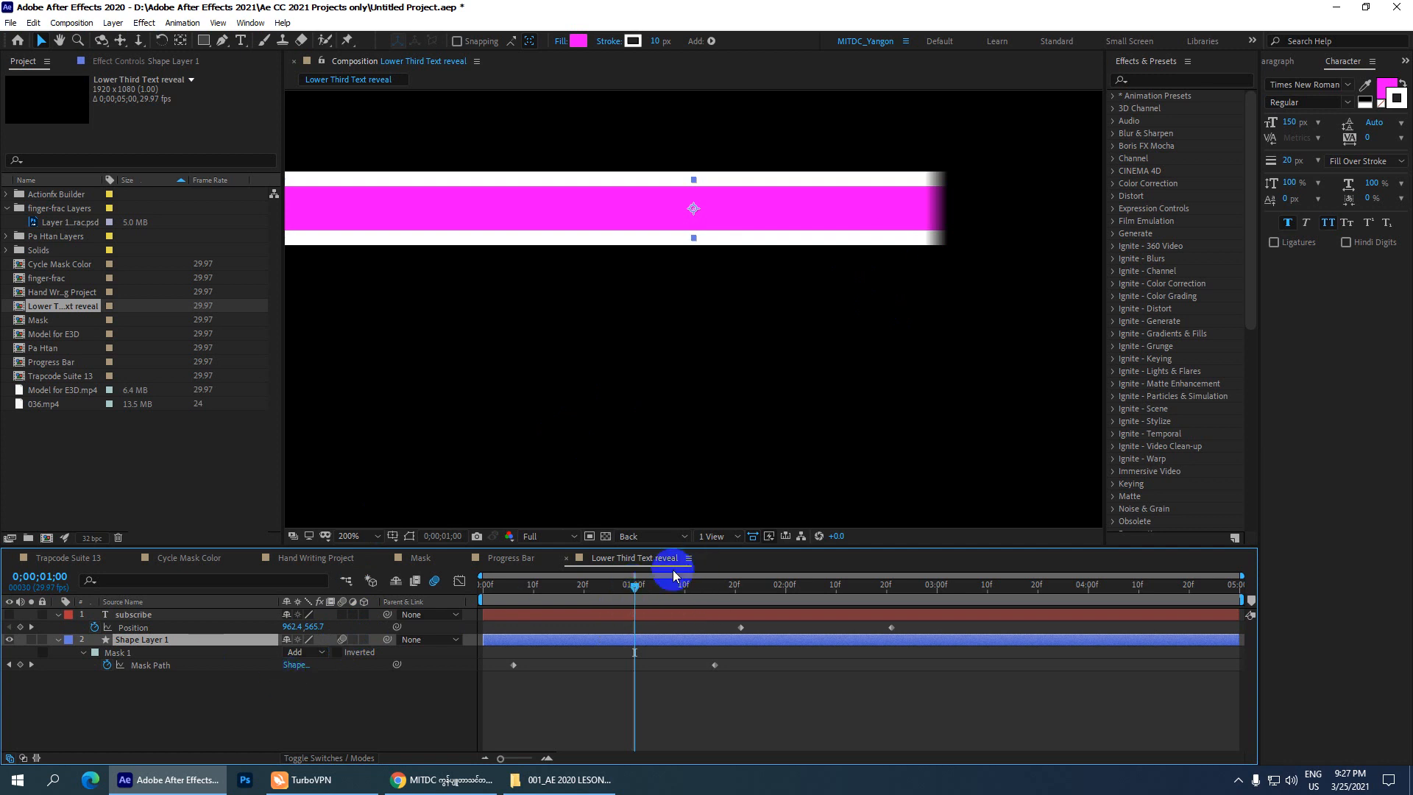
# Preview the whole bar's motion-blurred reveal from the first frame of the composition
pyautogui.moveTo(634, 588); pyautogui.dragTo(366, 613)
pyautogui.scroll(-2, 593, 364)
pyautogui.press('space')
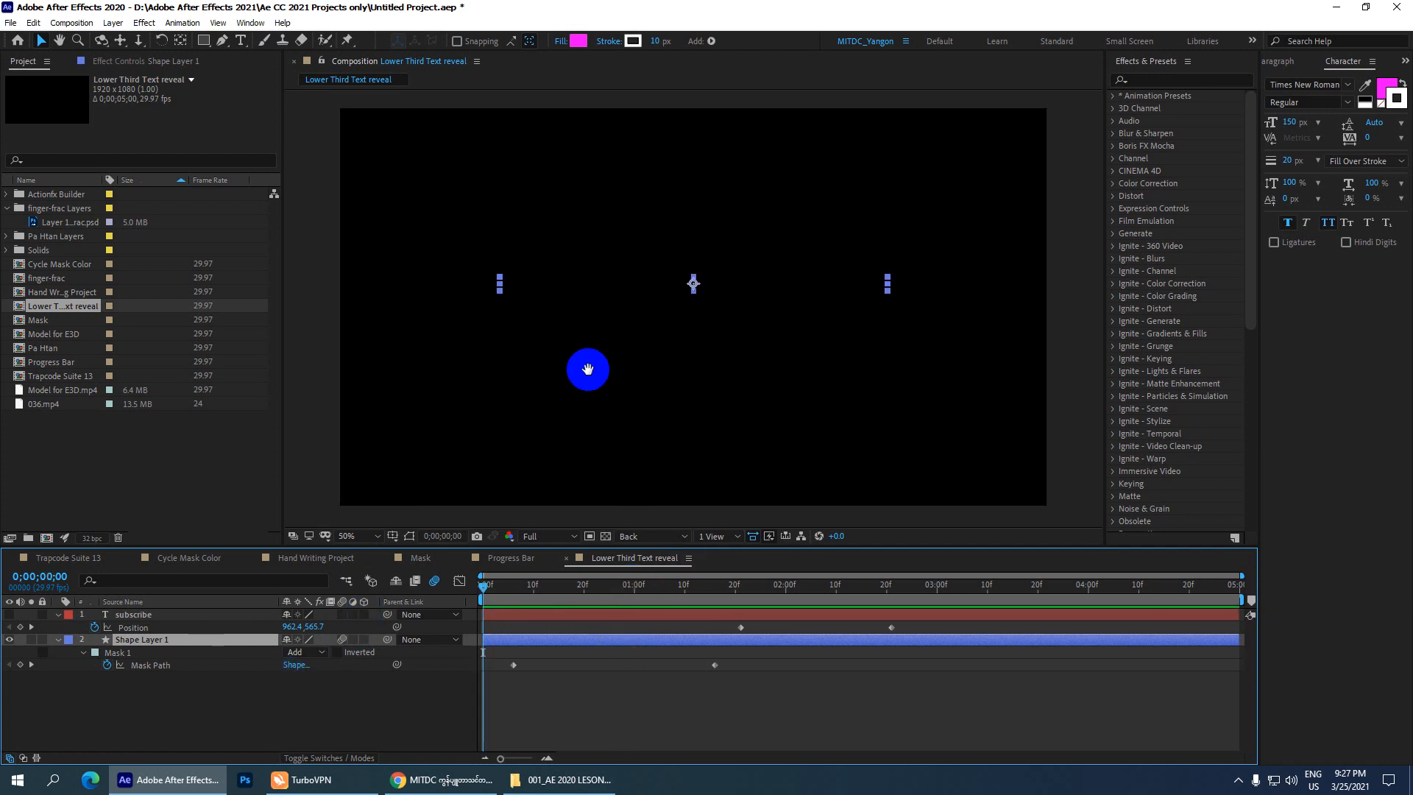
pyautogui.press('space')
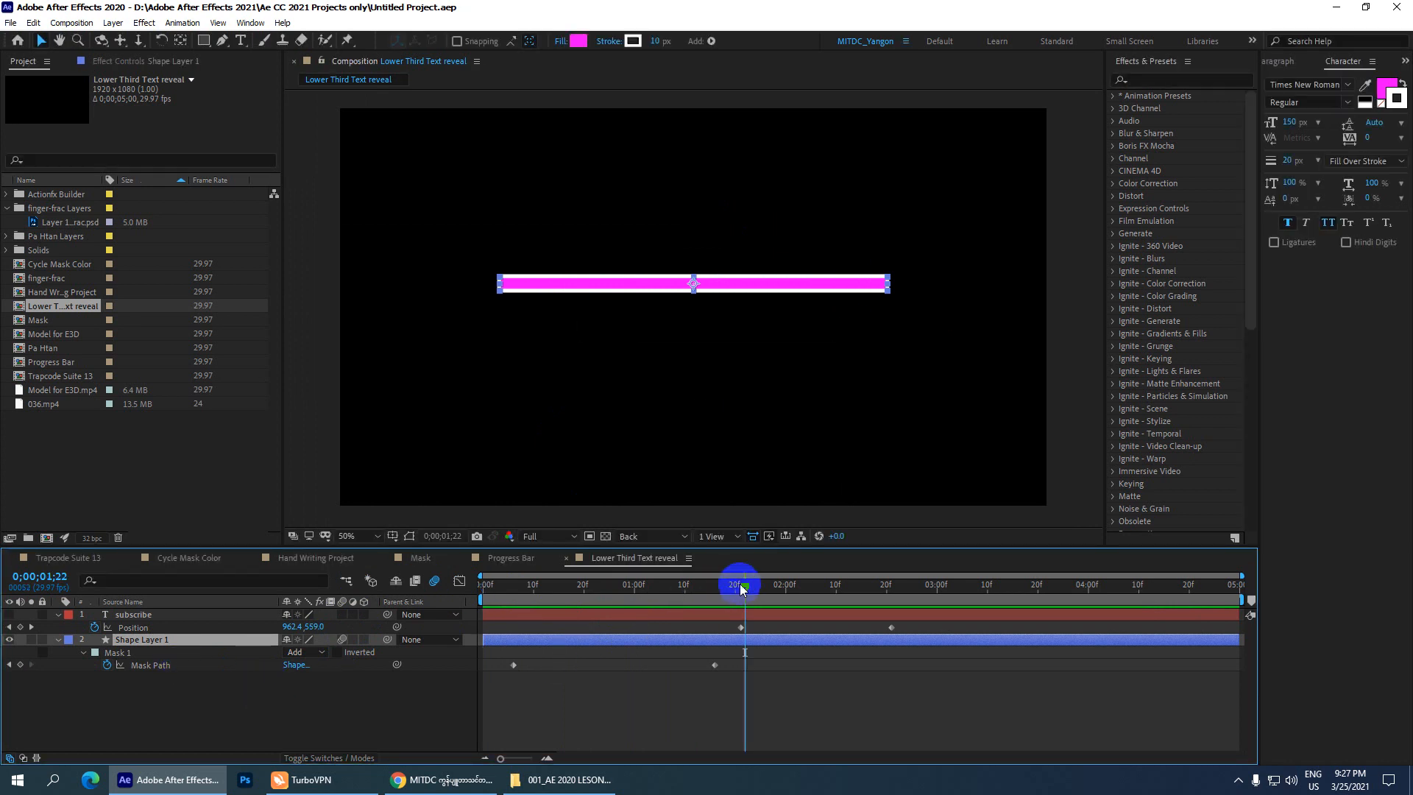
# Make the subscribe text layer visible again and set the current time to its first position keyframe at 0;00;01;21
pyautogui.moveTo(740, 583); pyautogui.dragTo(795, 586)
pyautogui.click(9, 613)
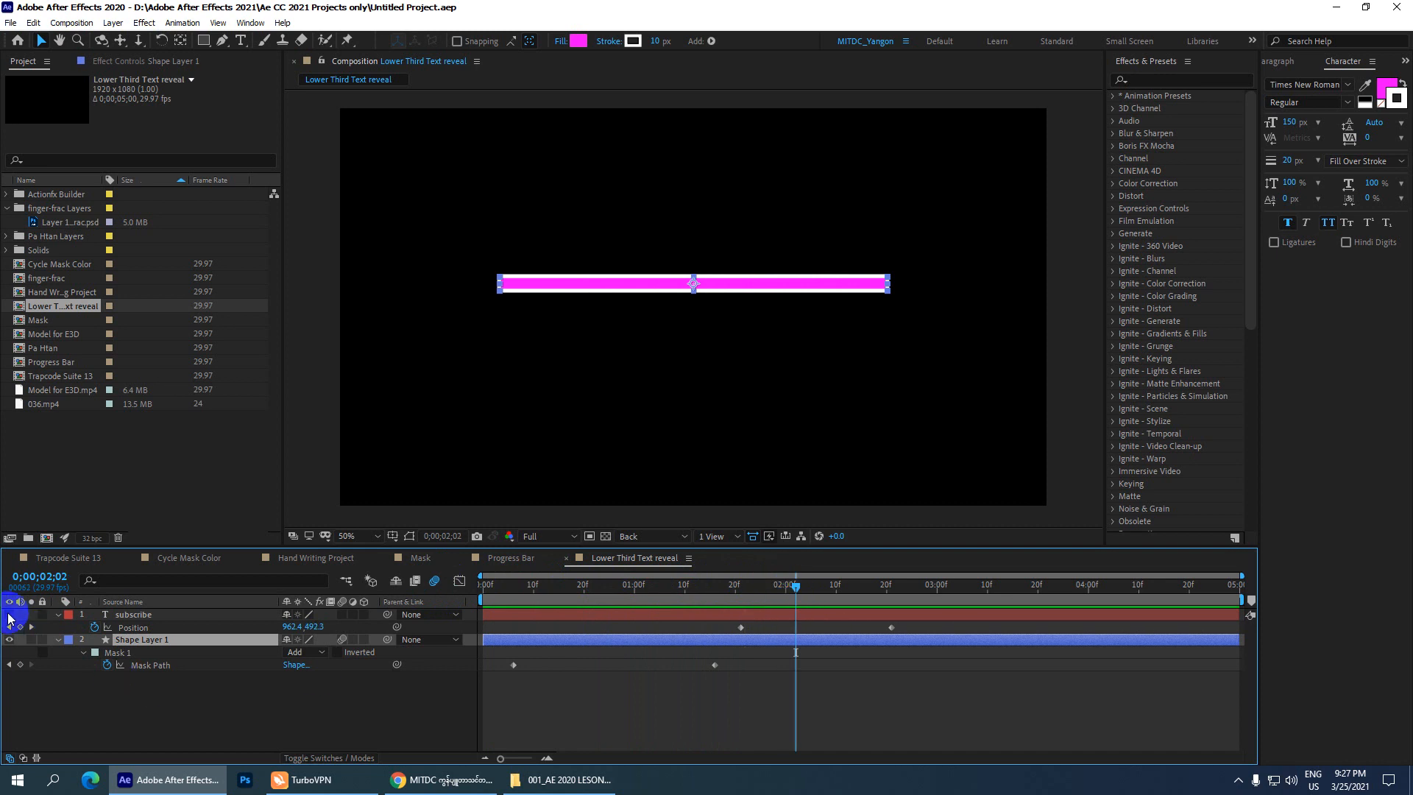
pyautogui.moveTo(799, 585); pyautogui.dragTo(730, 594)
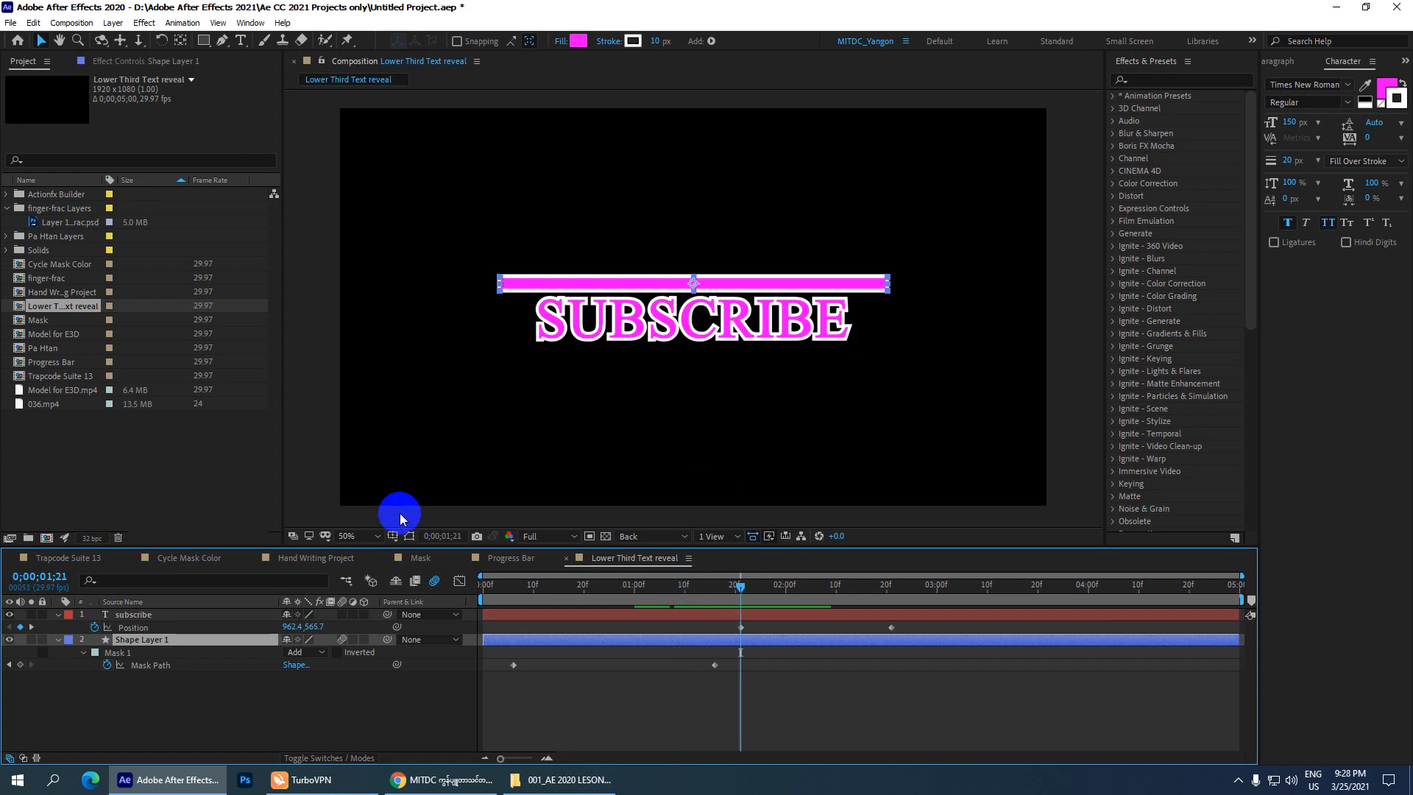
# Collapse the properties of the subscribe layer and Shape Layer 1, and deselect all layers
pyautogui.click(57, 614)
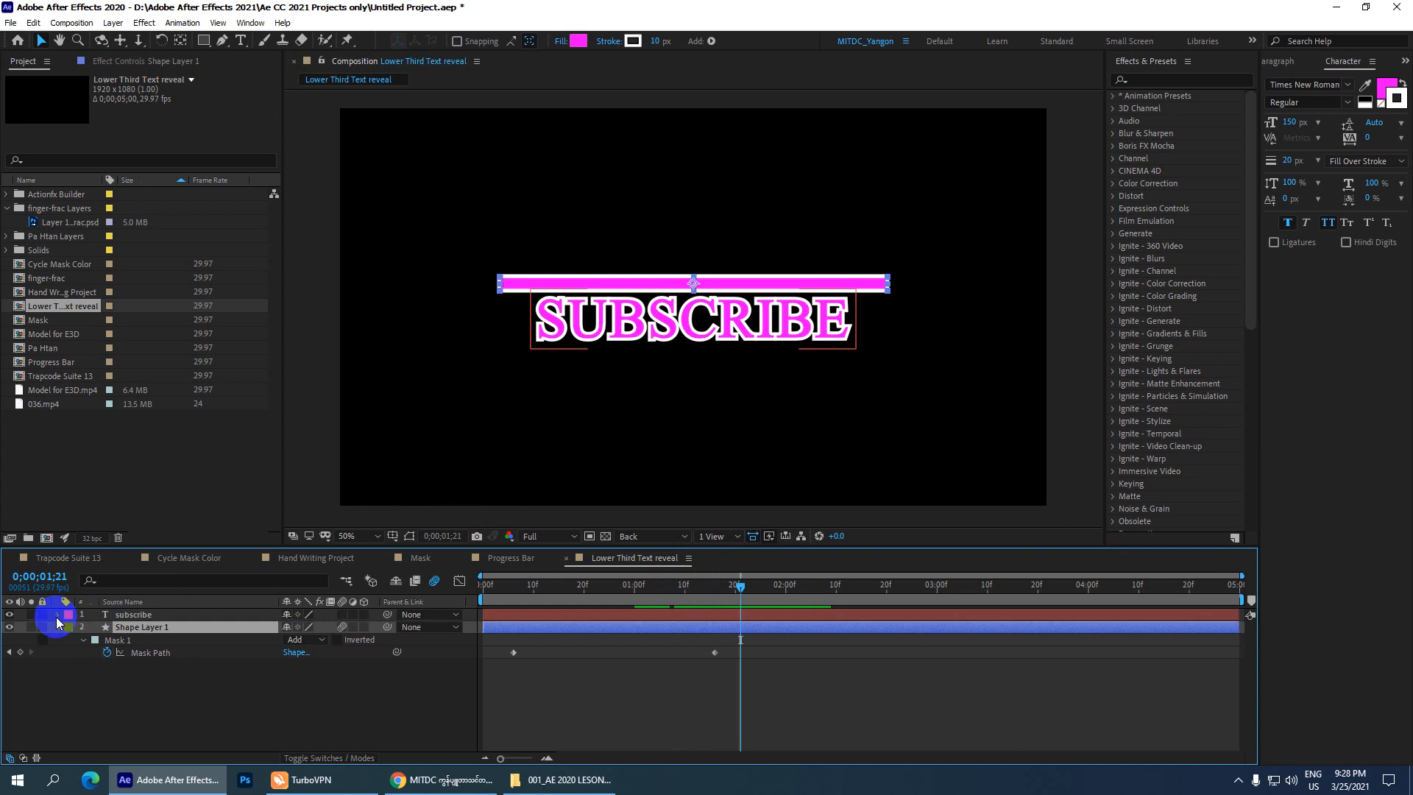
pyautogui.click(57, 627)
pyautogui.click(161, 668)
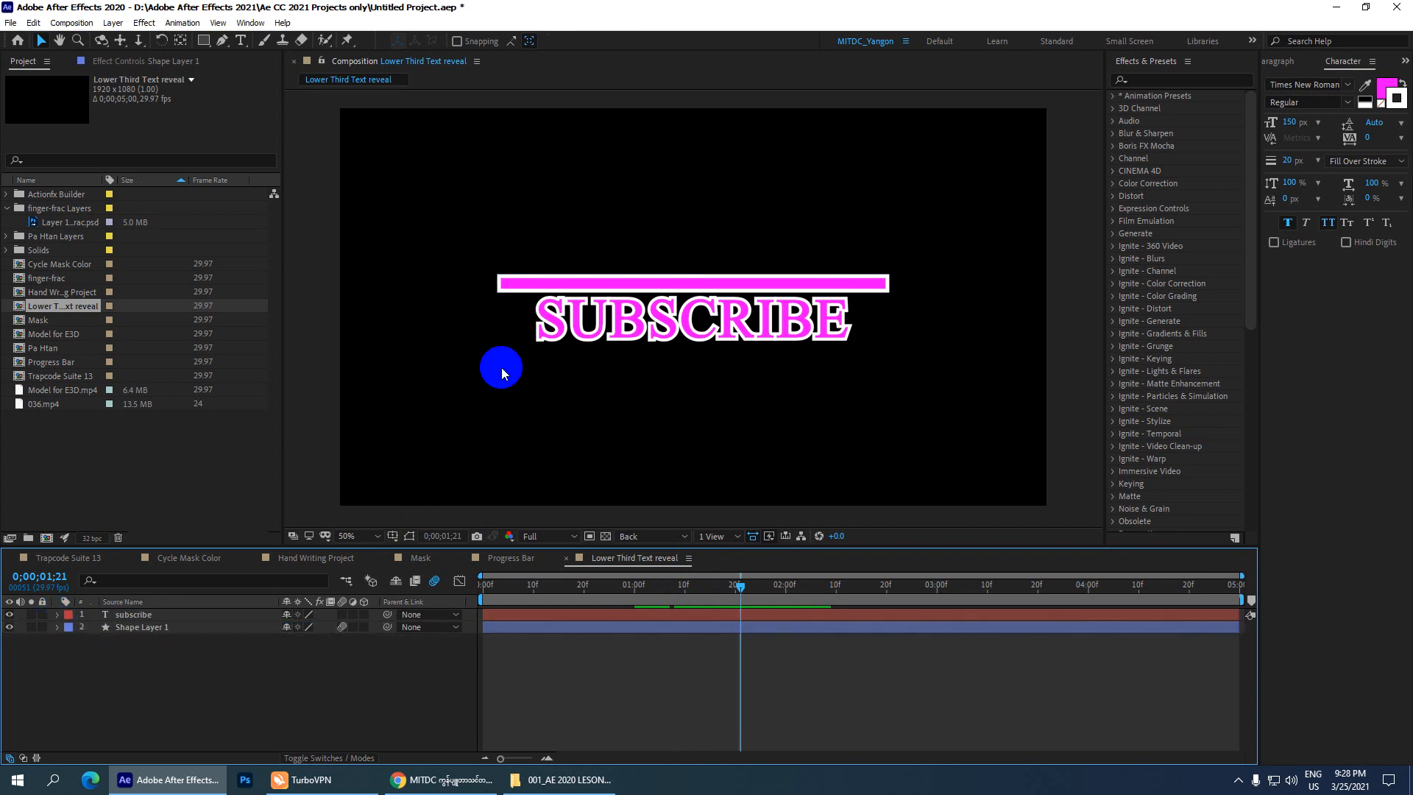
# Draw a magenta rectangle with a white stroke as a new shape layer covering both the bar and the SUBSCRIBE text
pyautogui.click(201, 41)
pyautogui.click(259, 41)
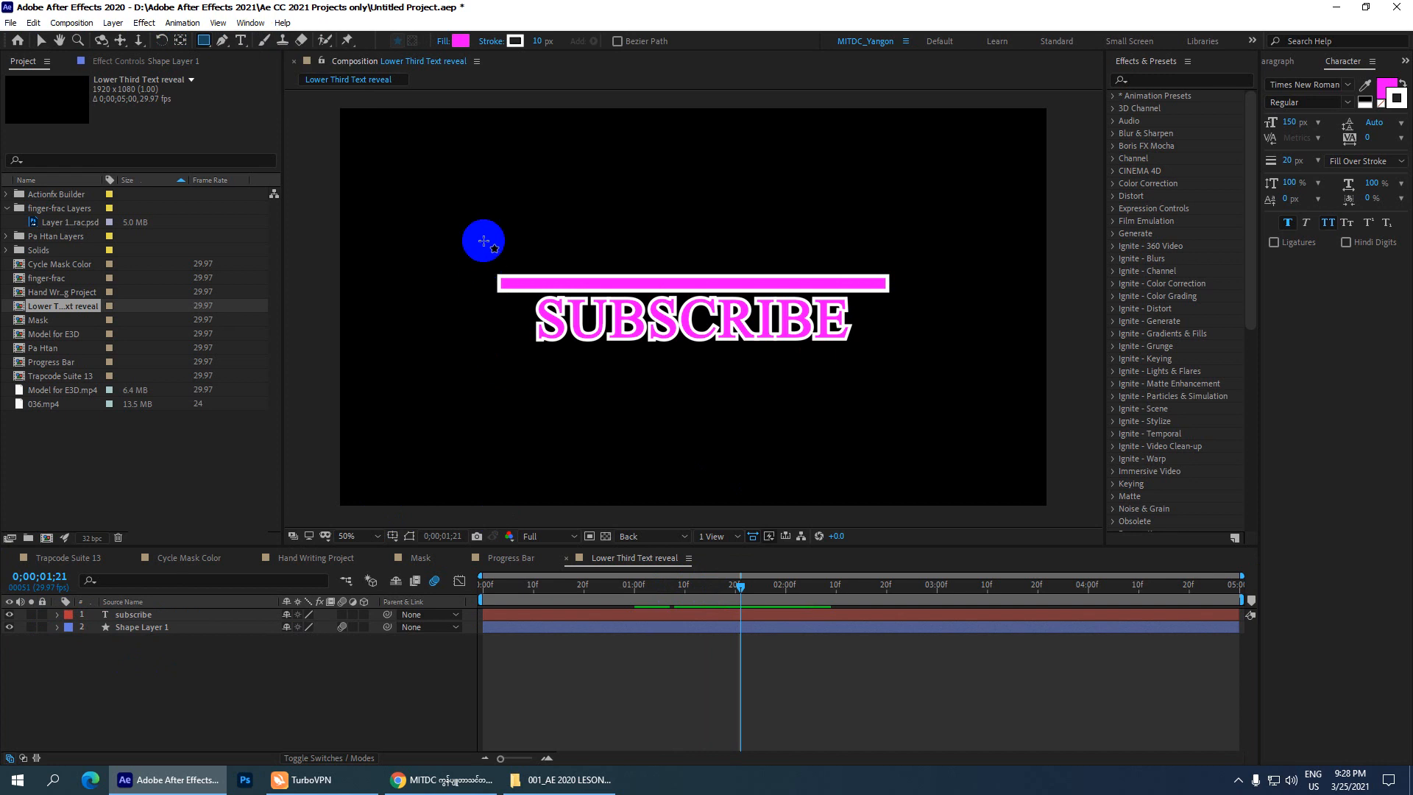
pyautogui.click(142, 618)
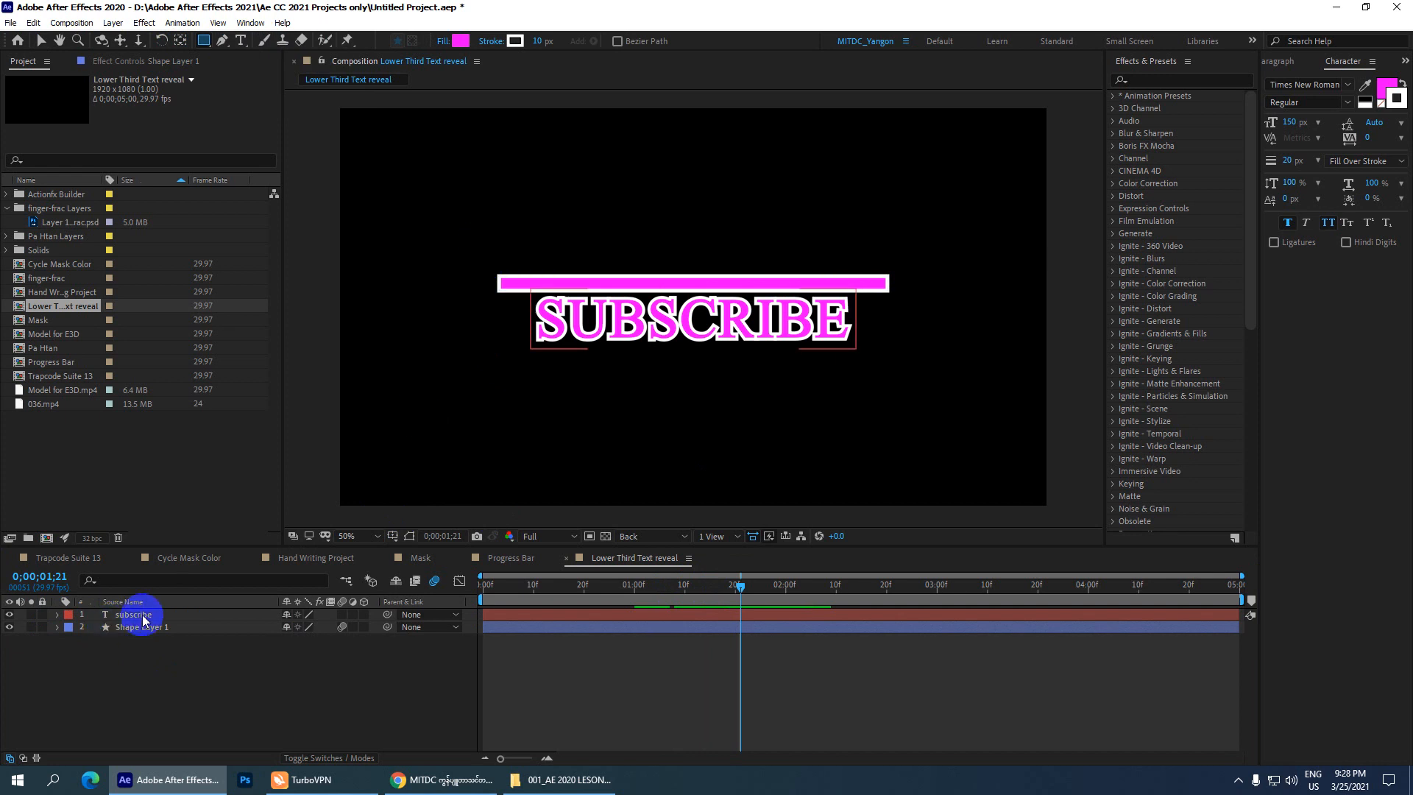
pyautogui.moveTo(469, 258)
pyautogui.mouseDown()
pyautogui.moveTo(787, 369)
pyautogui.moveTo(909, 373)
pyautogui.mouseUp()
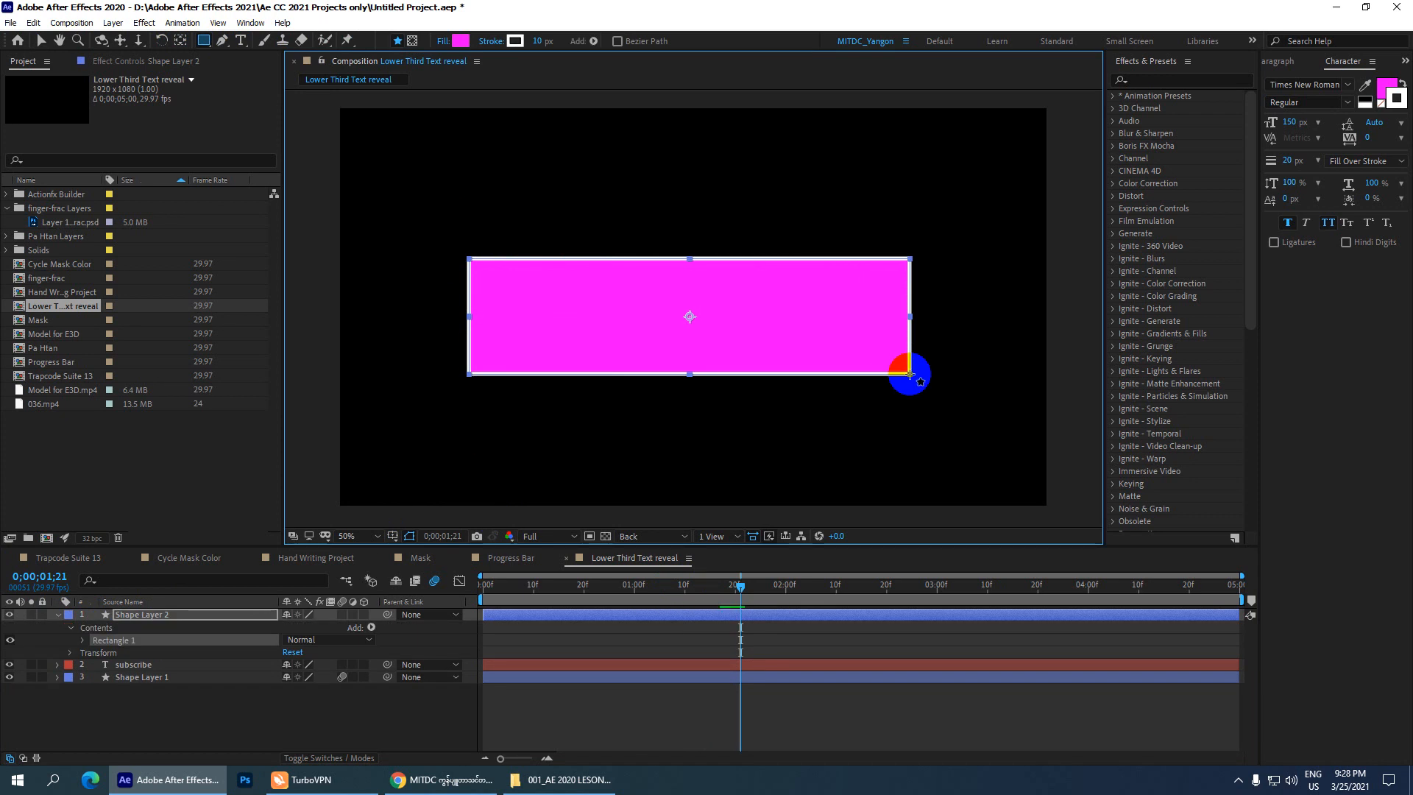
pyautogui.click(514, 41)
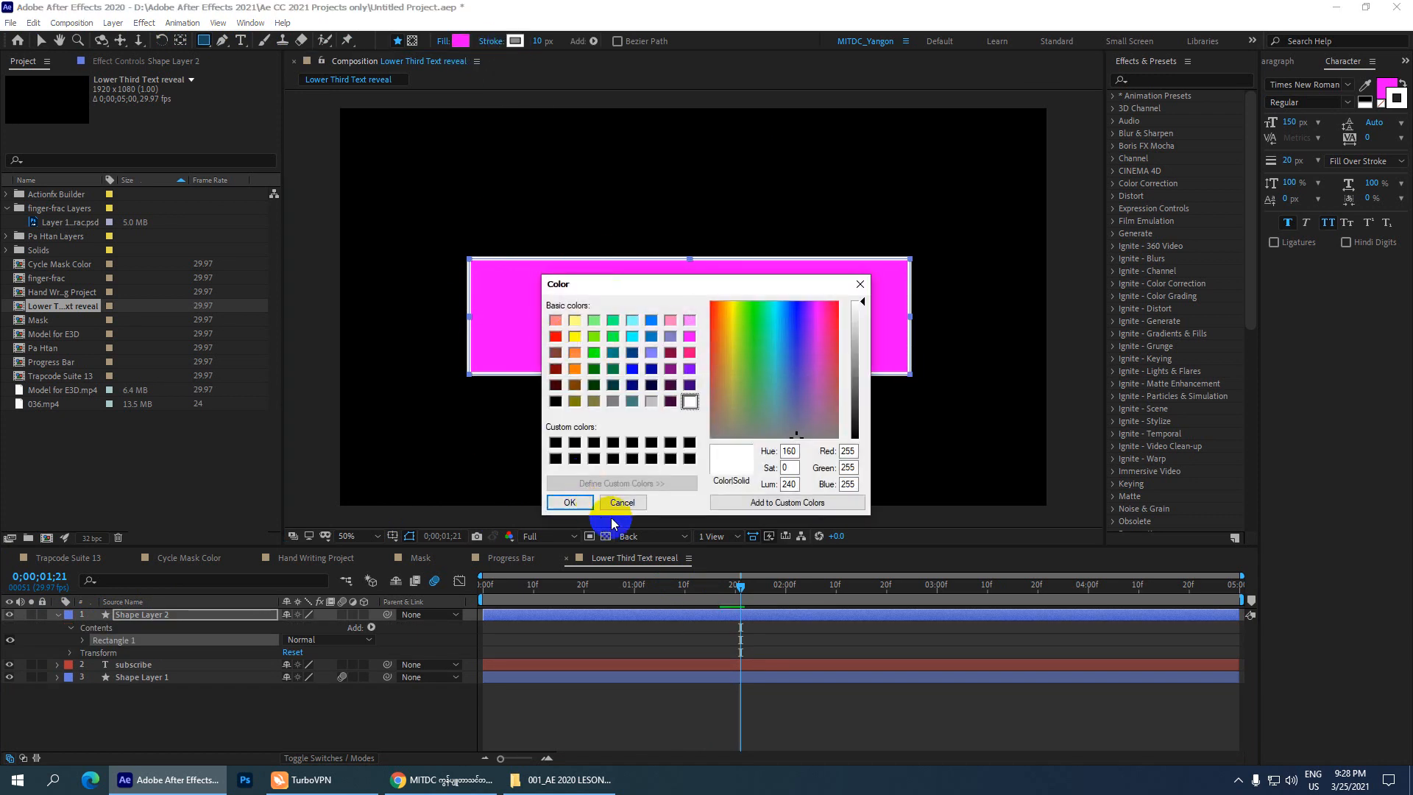
pyautogui.click(860, 284)
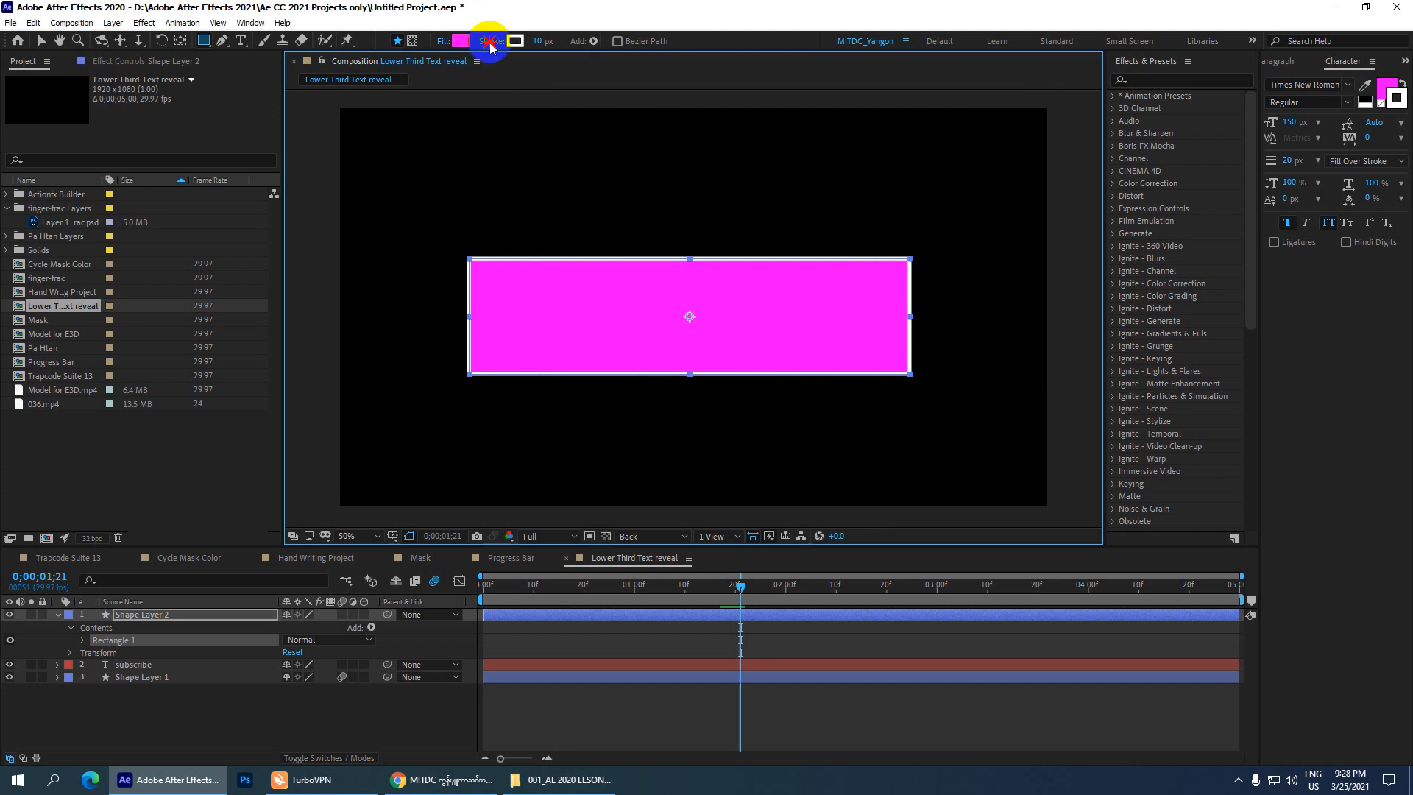
pyautogui.click(490, 43)
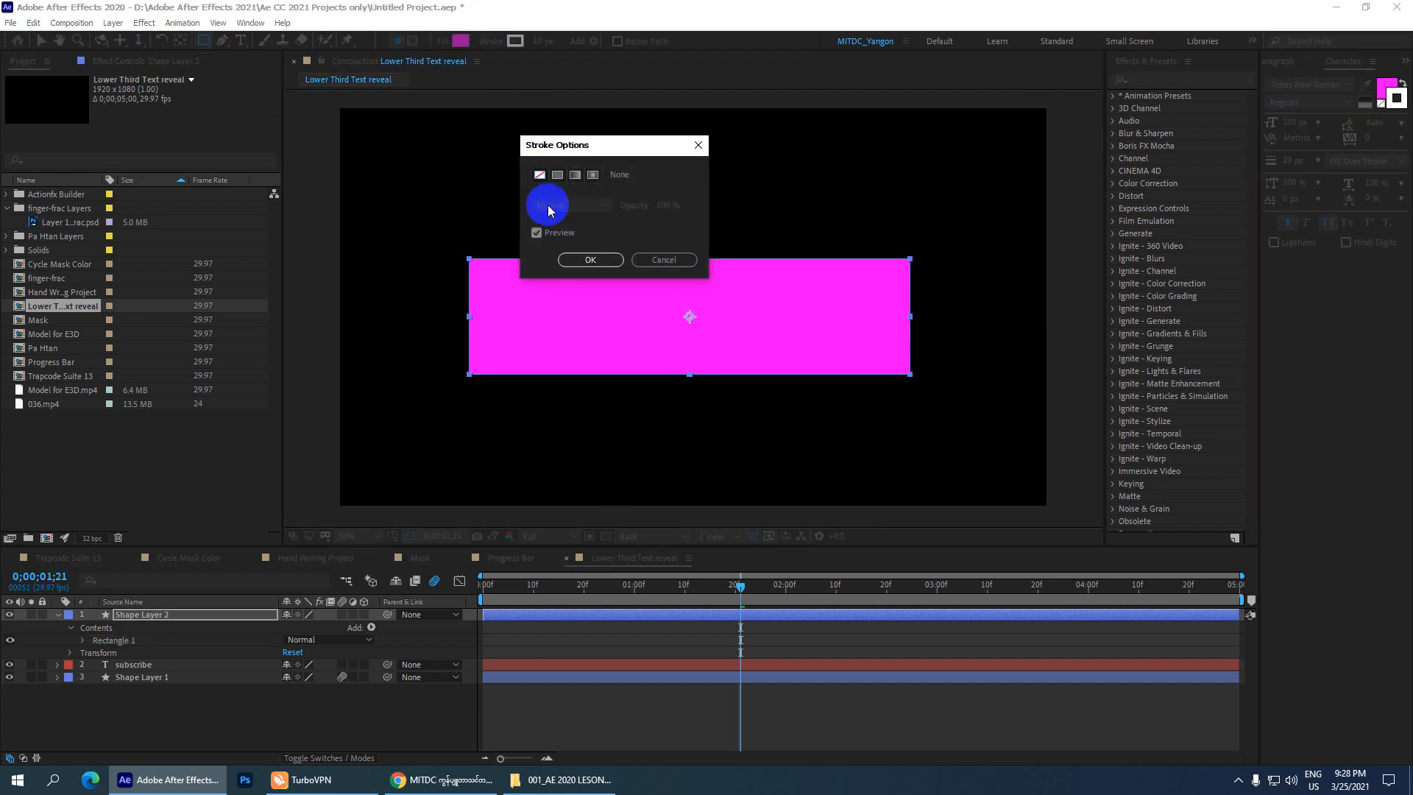
pyautogui.click(662, 259)
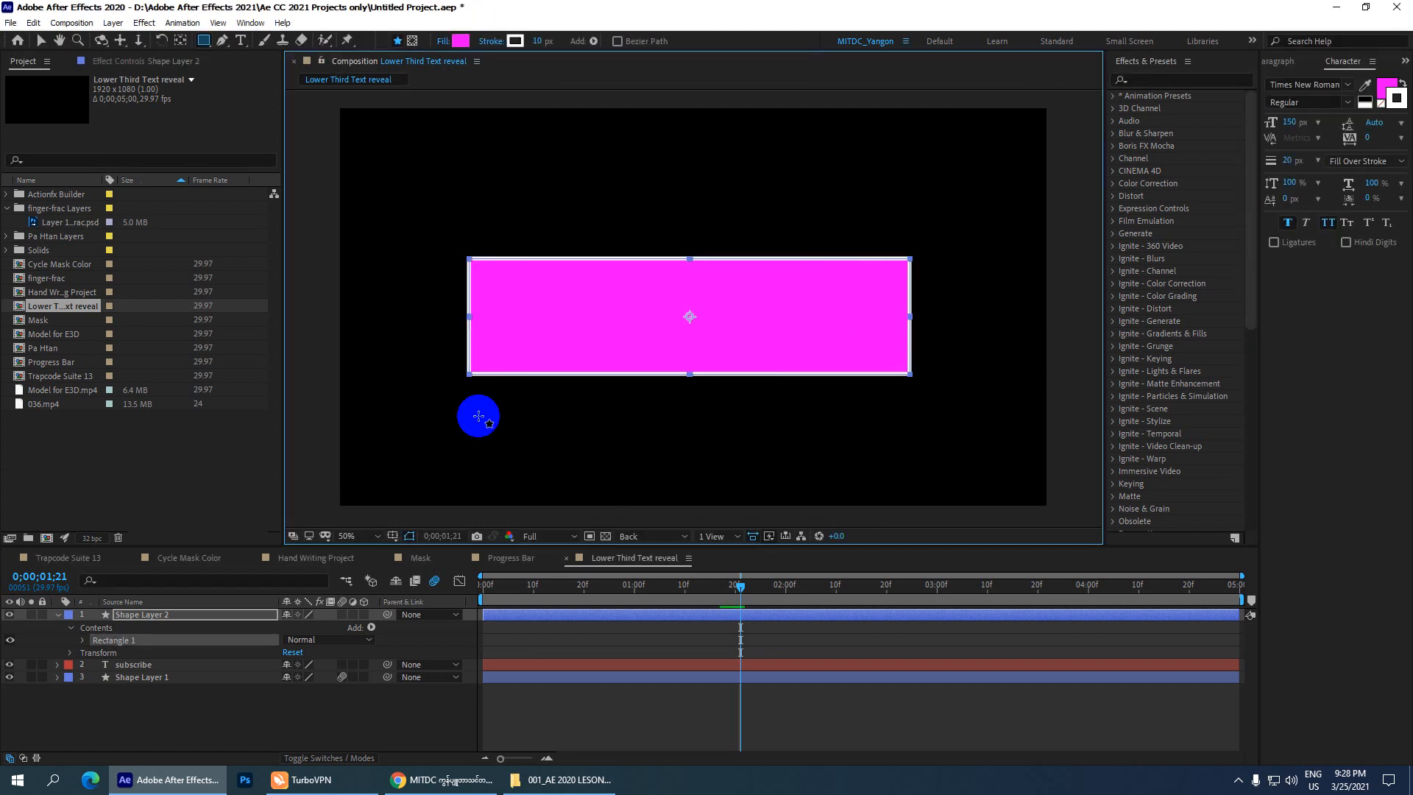
# Remove the stroke from the covering magenta rectangle and collapse the properties of Shape Layer 2
pyautogui.click(490, 42)
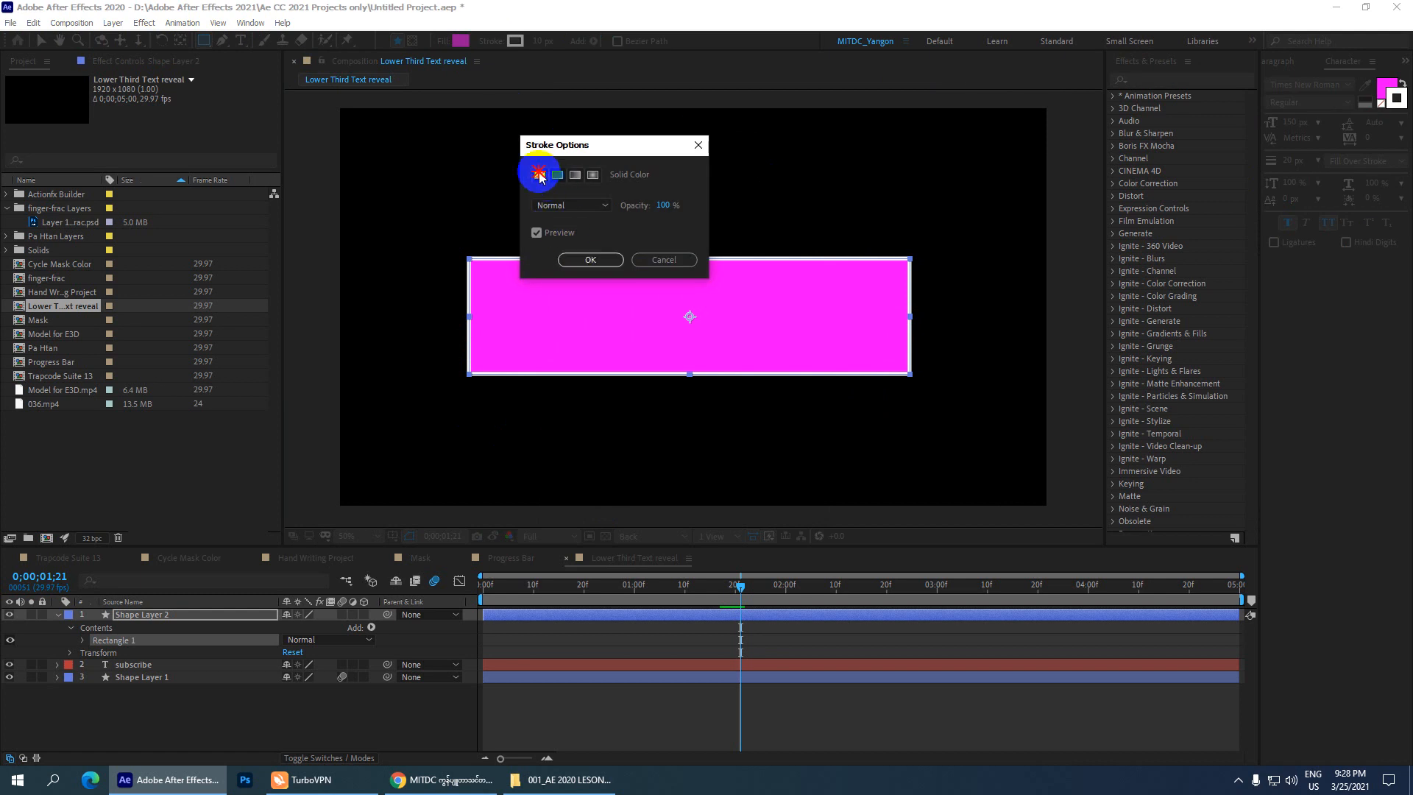
pyautogui.click(539, 175)
pyautogui.click(586, 261)
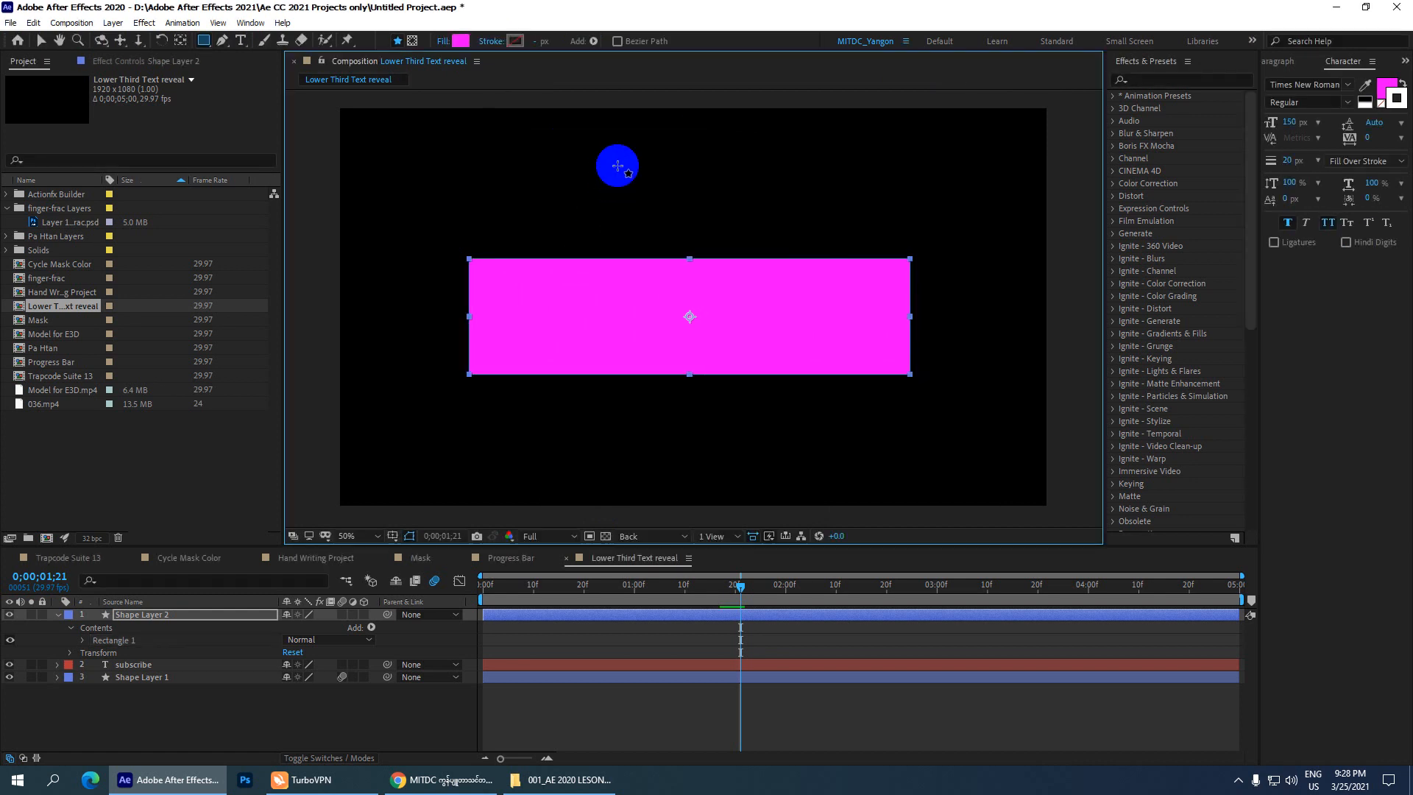
pyautogui.click(567, 325)
pyautogui.click(57, 615)
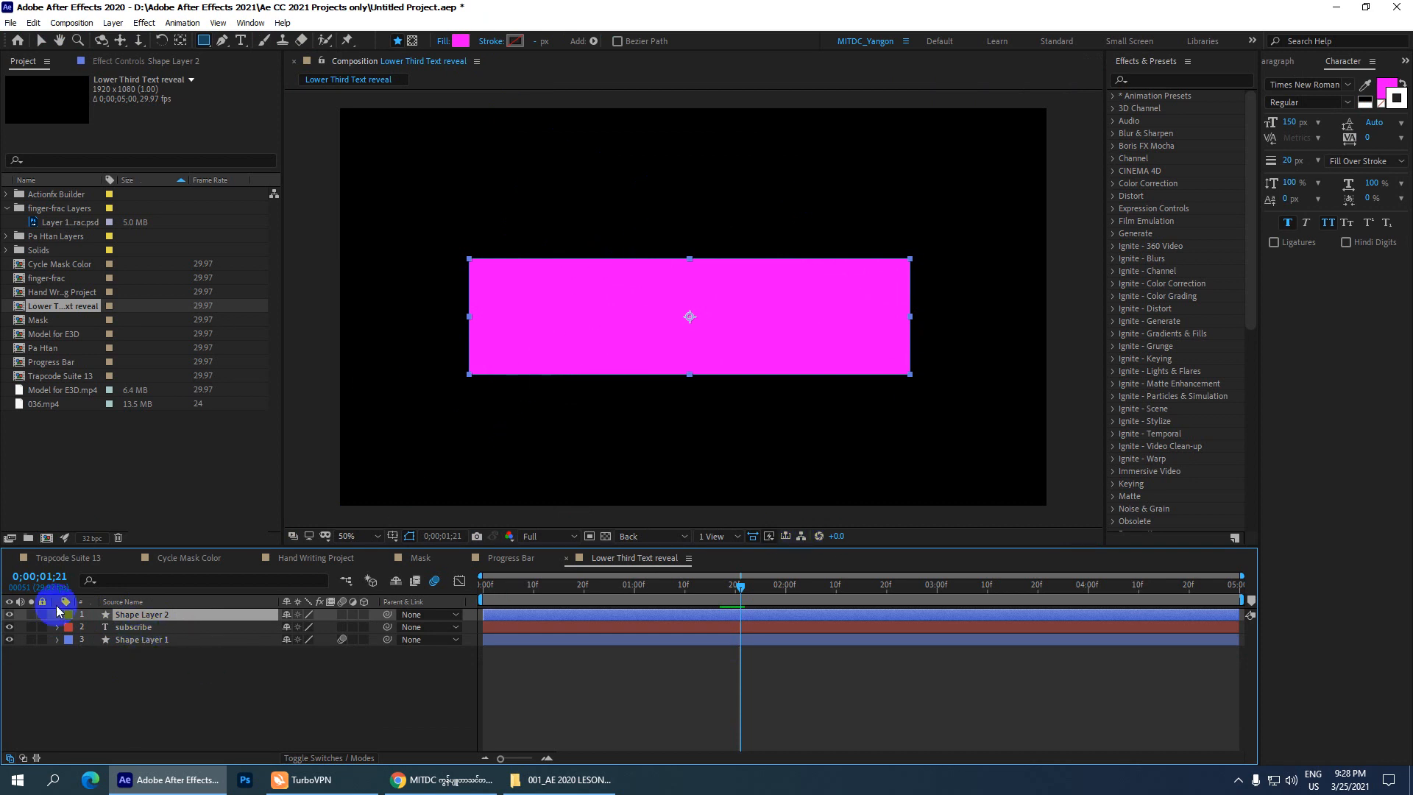
pyautogui.click(647, 283)
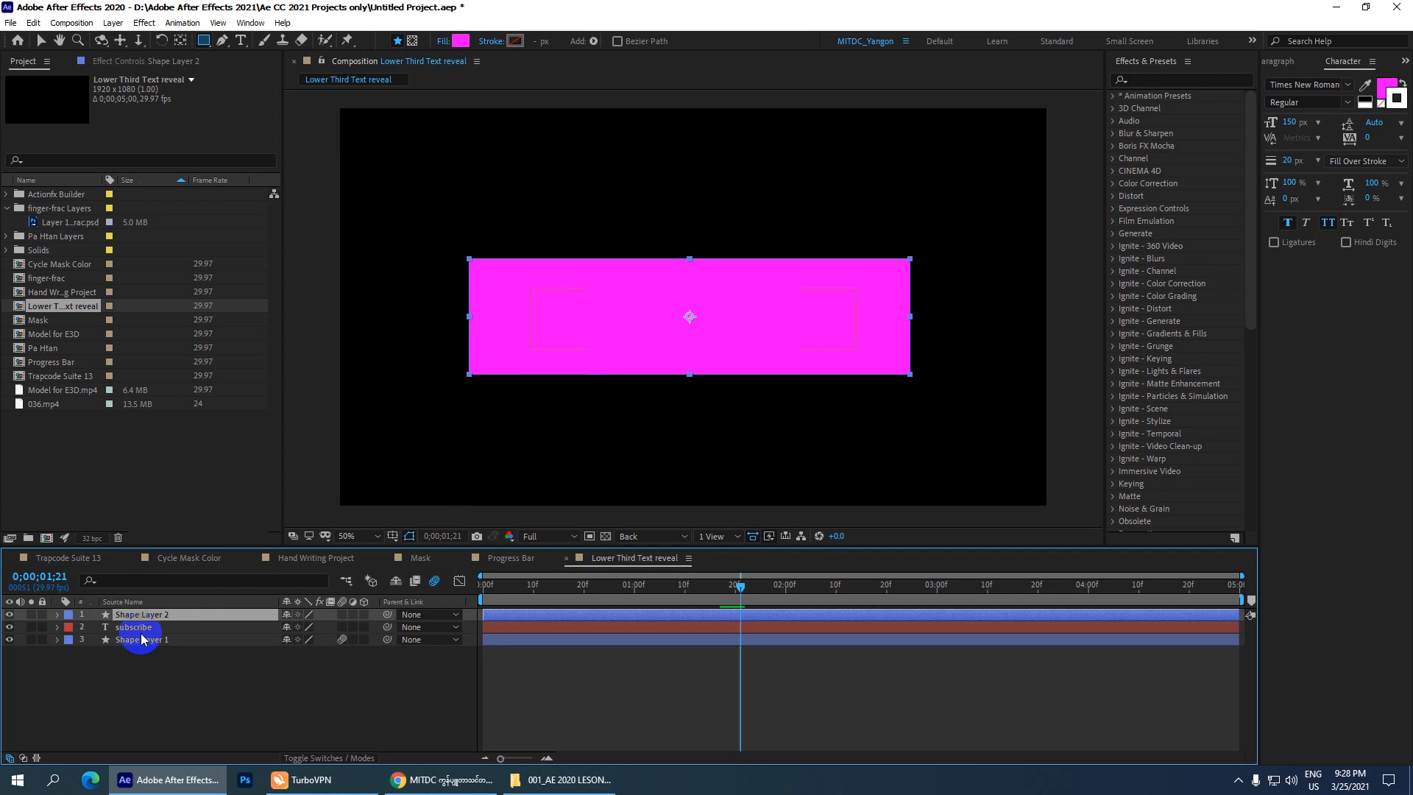
# Set the track matte of the subscribe layer to Alpha Inverted Matte "Shape Layer 2"
pyautogui.click(166, 627)
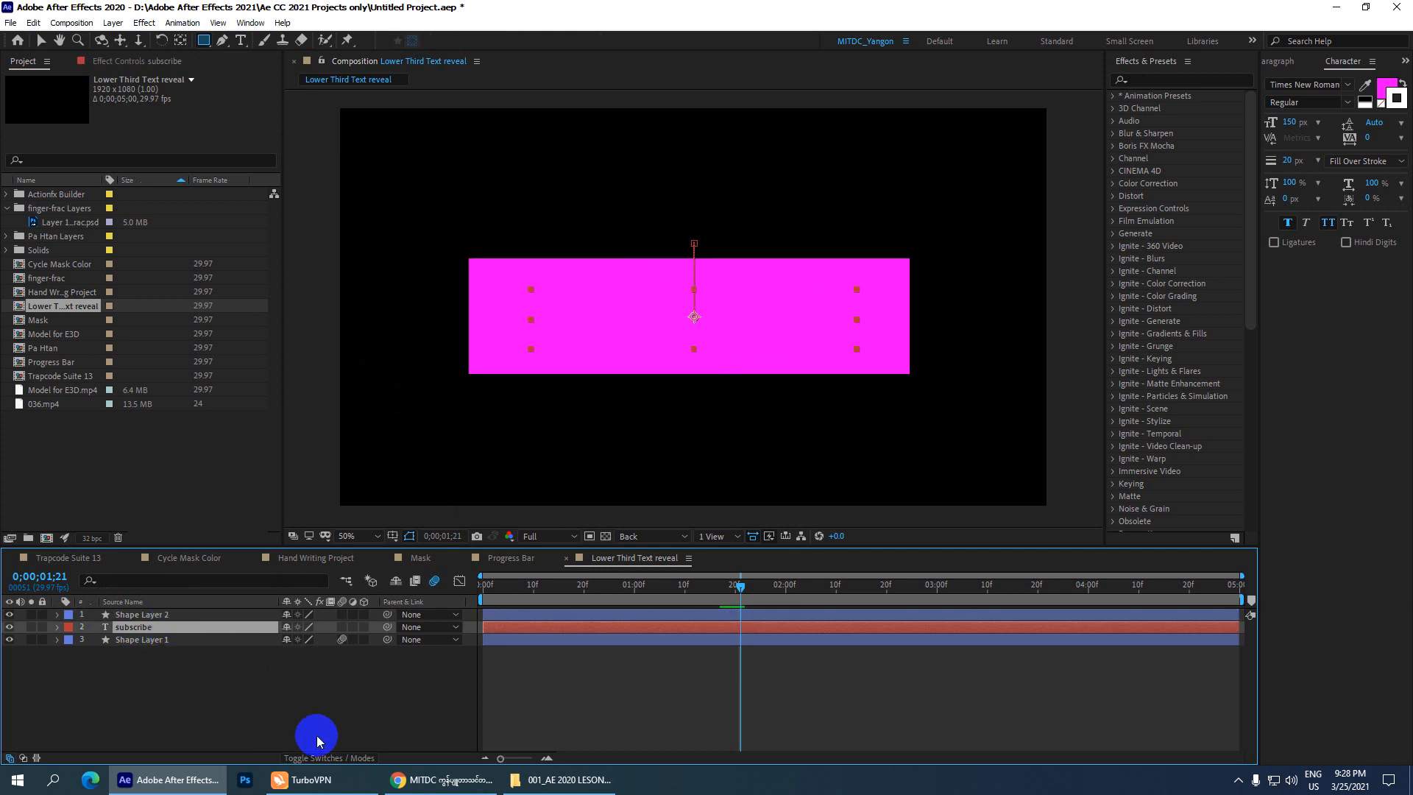
pyautogui.press('F4')
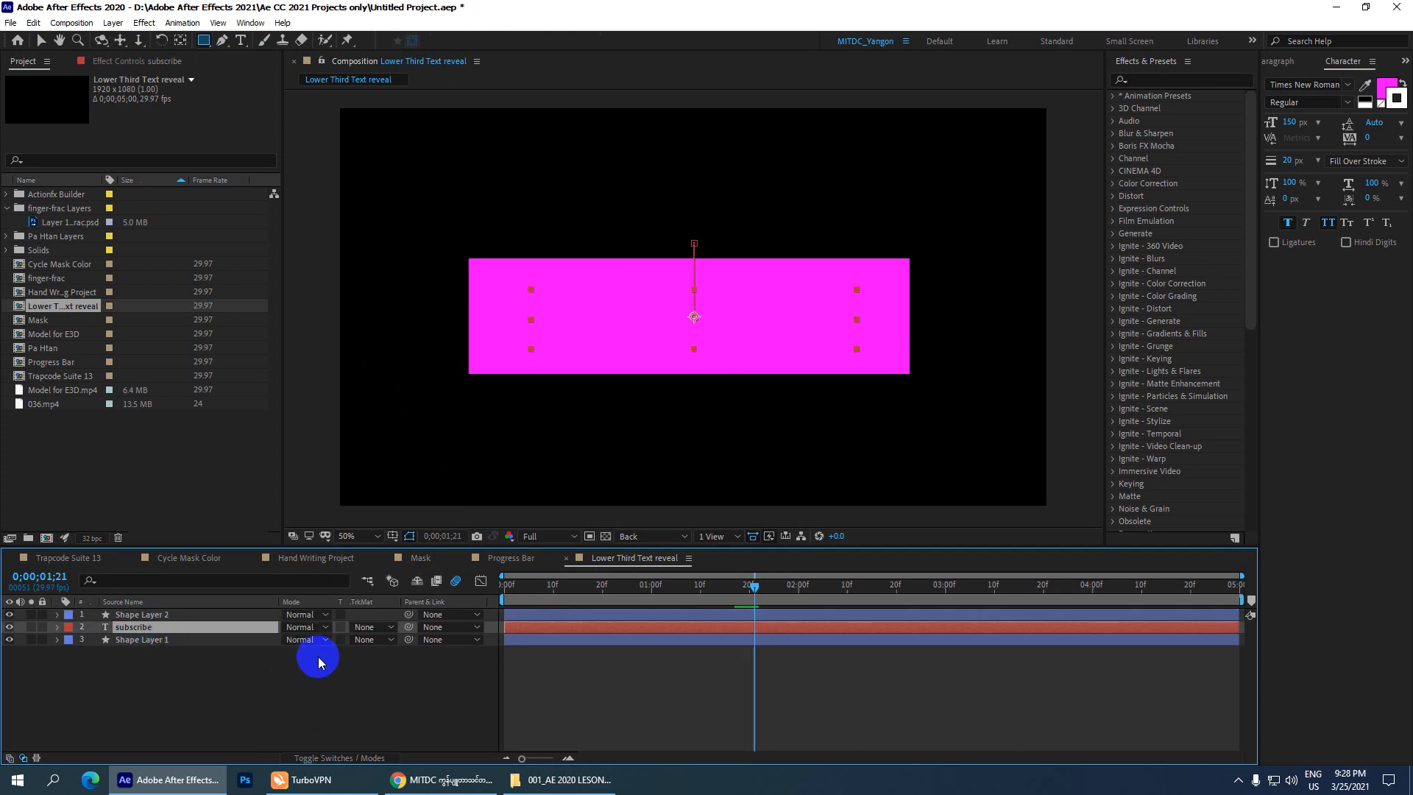
pyautogui.press('F4')
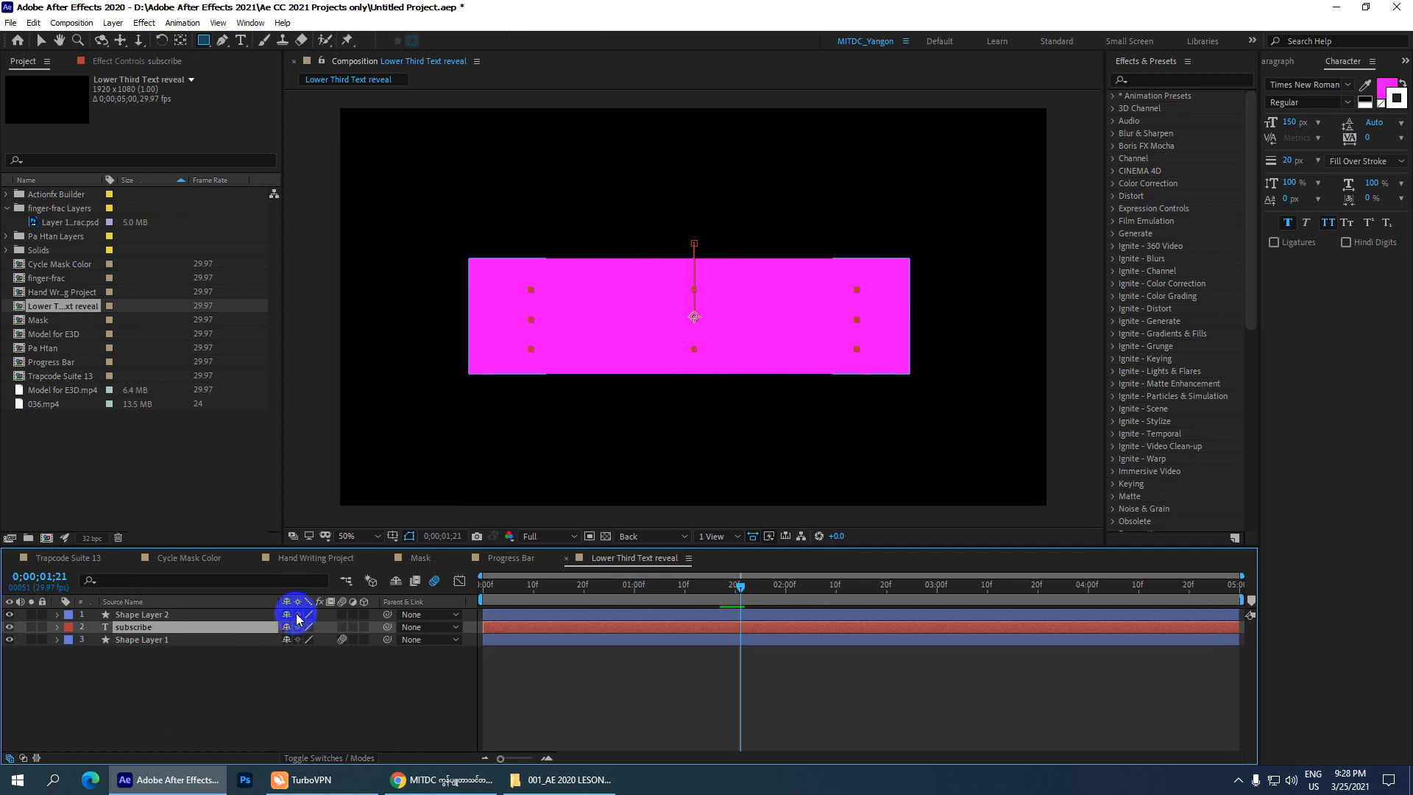
pyautogui.press('F4')
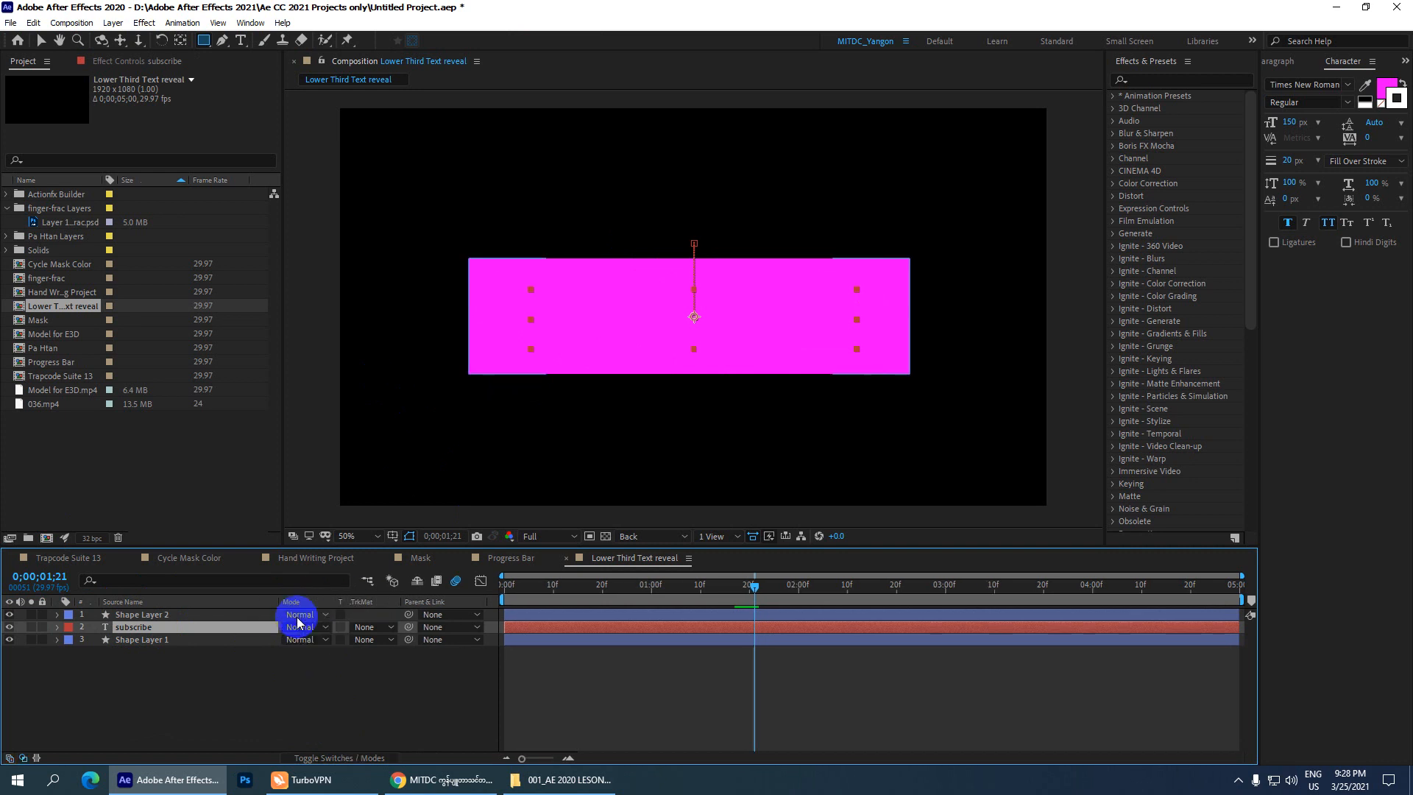
pyautogui.click(392, 628)
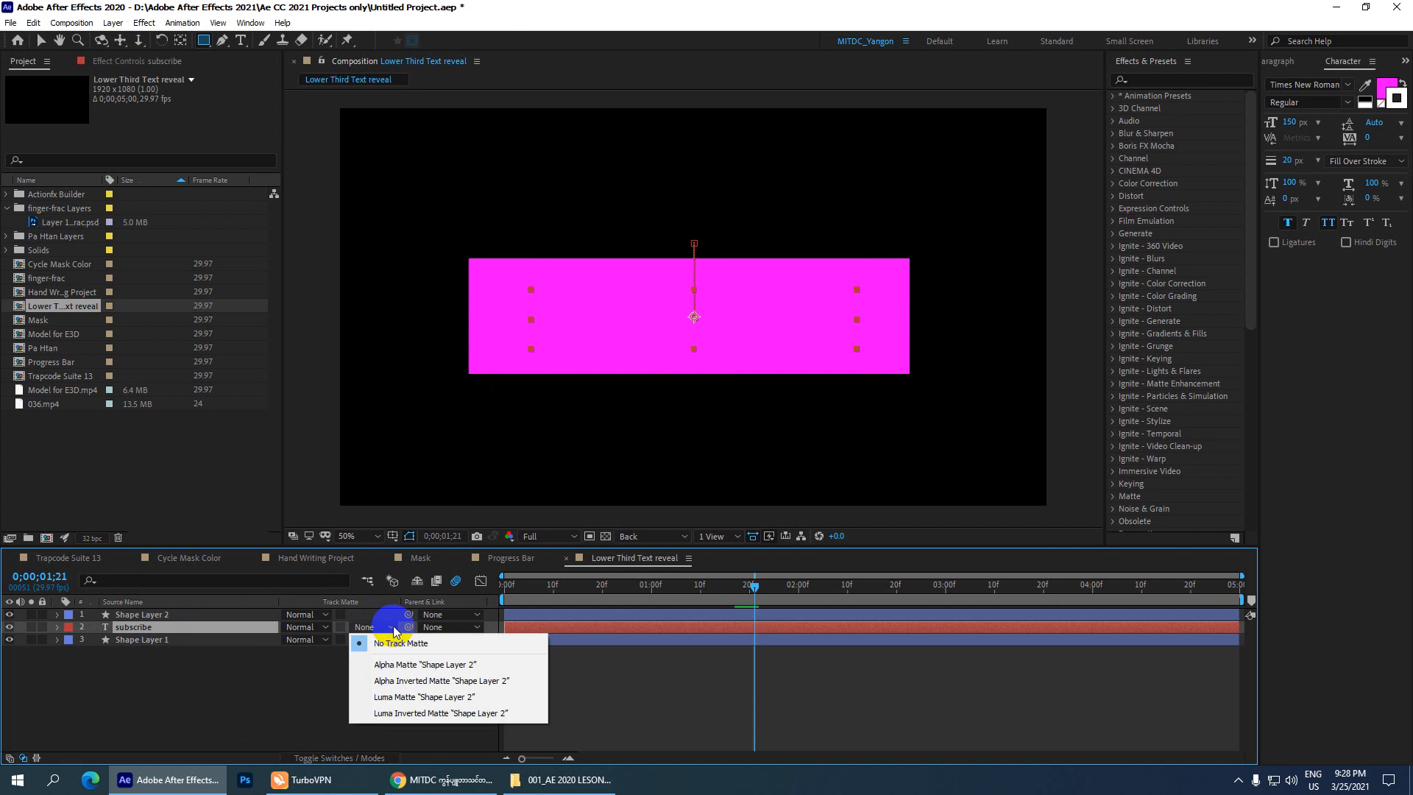
pyautogui.click(434, 682)
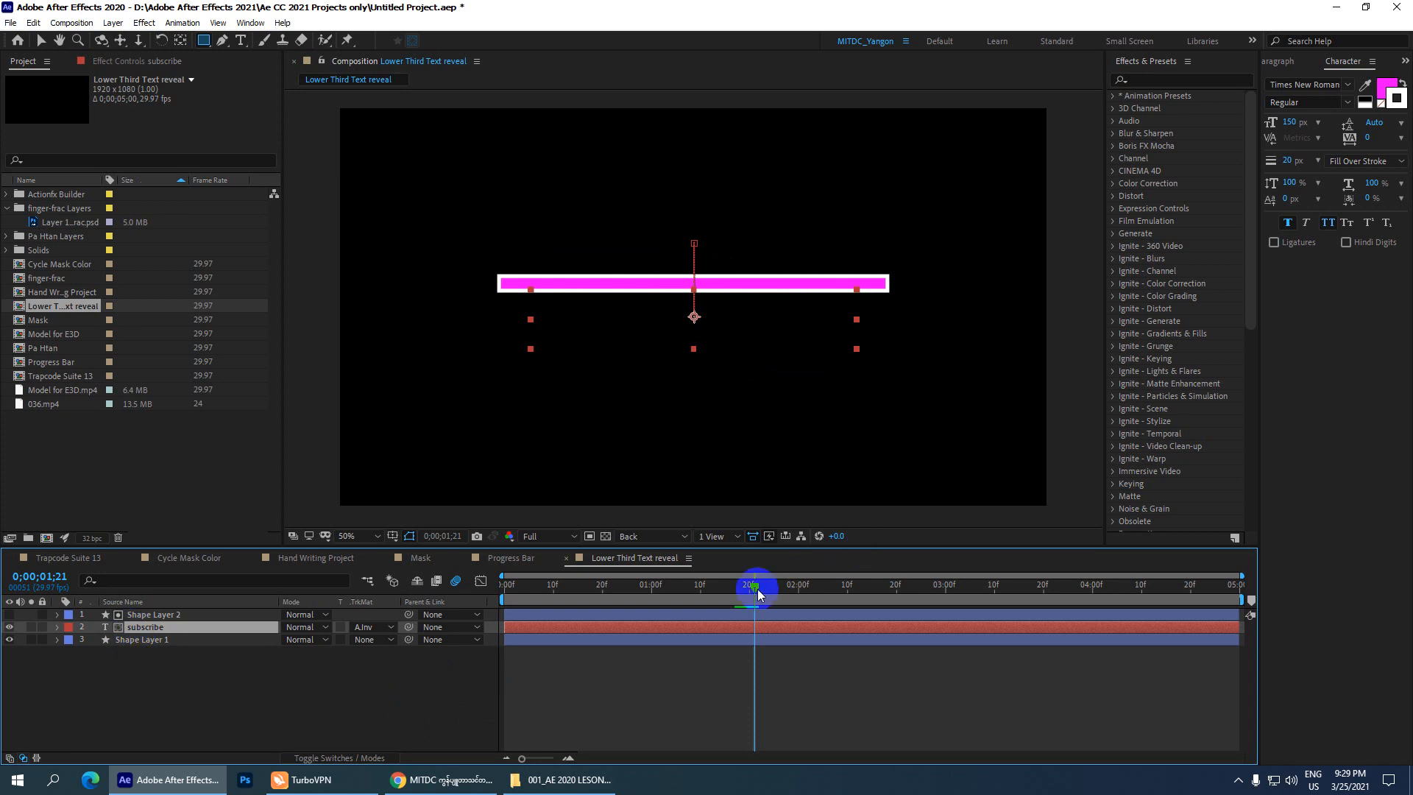
# Preview the matted text reveal from the first frame and scrub through it to 0;00;02;26
pyautogui.moveTo(757, 589); pyautogui.dragTo(491, 590)
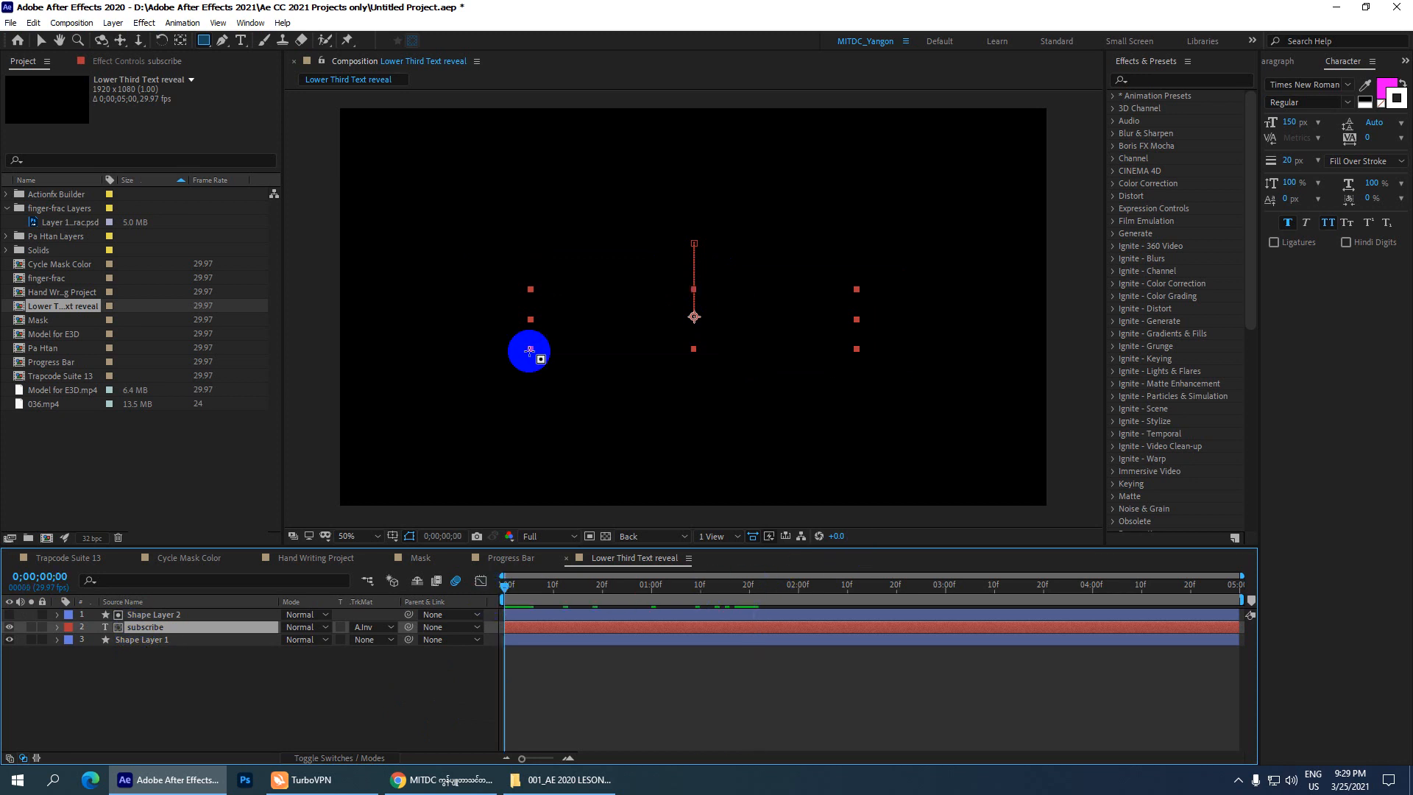
pyautogui.press('space')
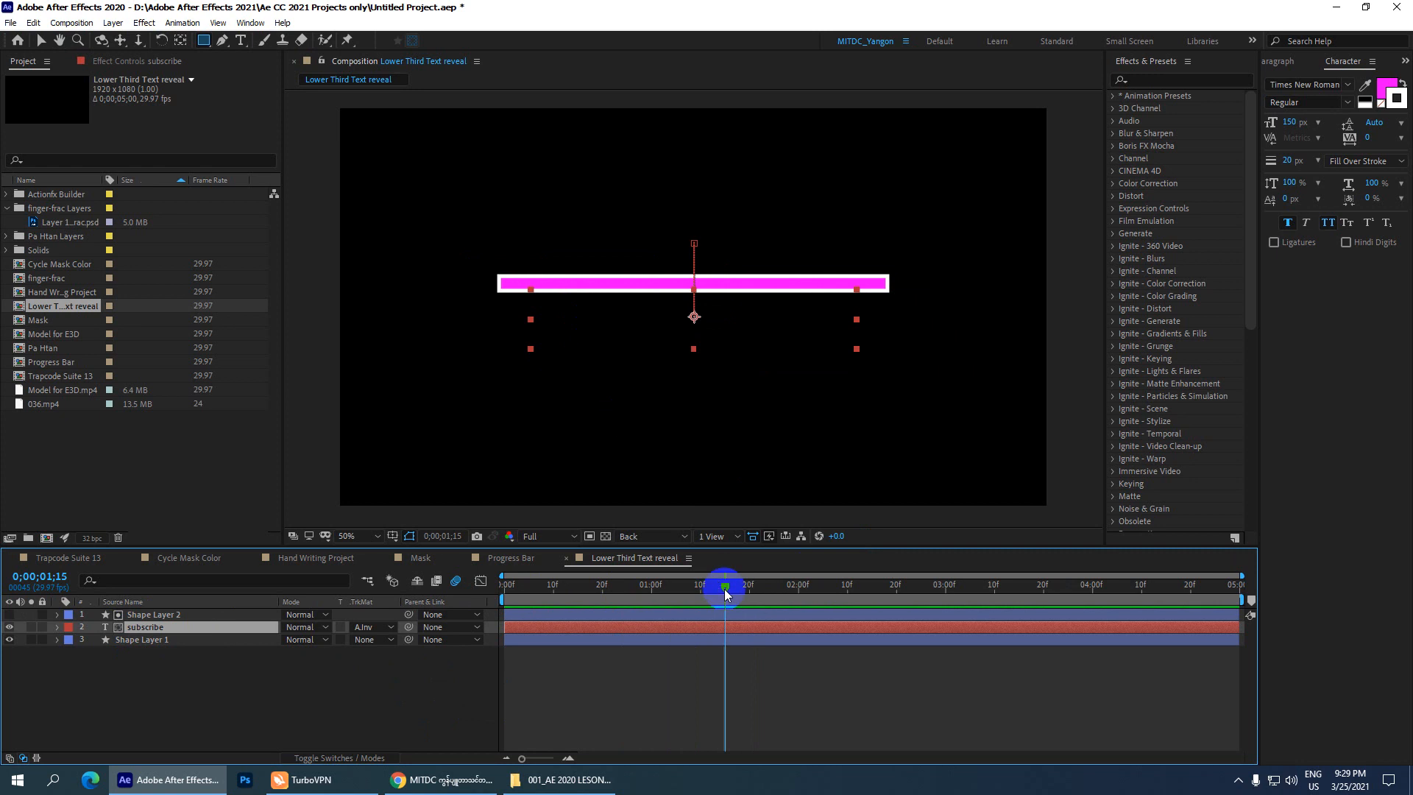
pyautogui.moveTo(726, 586); pyautogui.dragTo(927, 537)
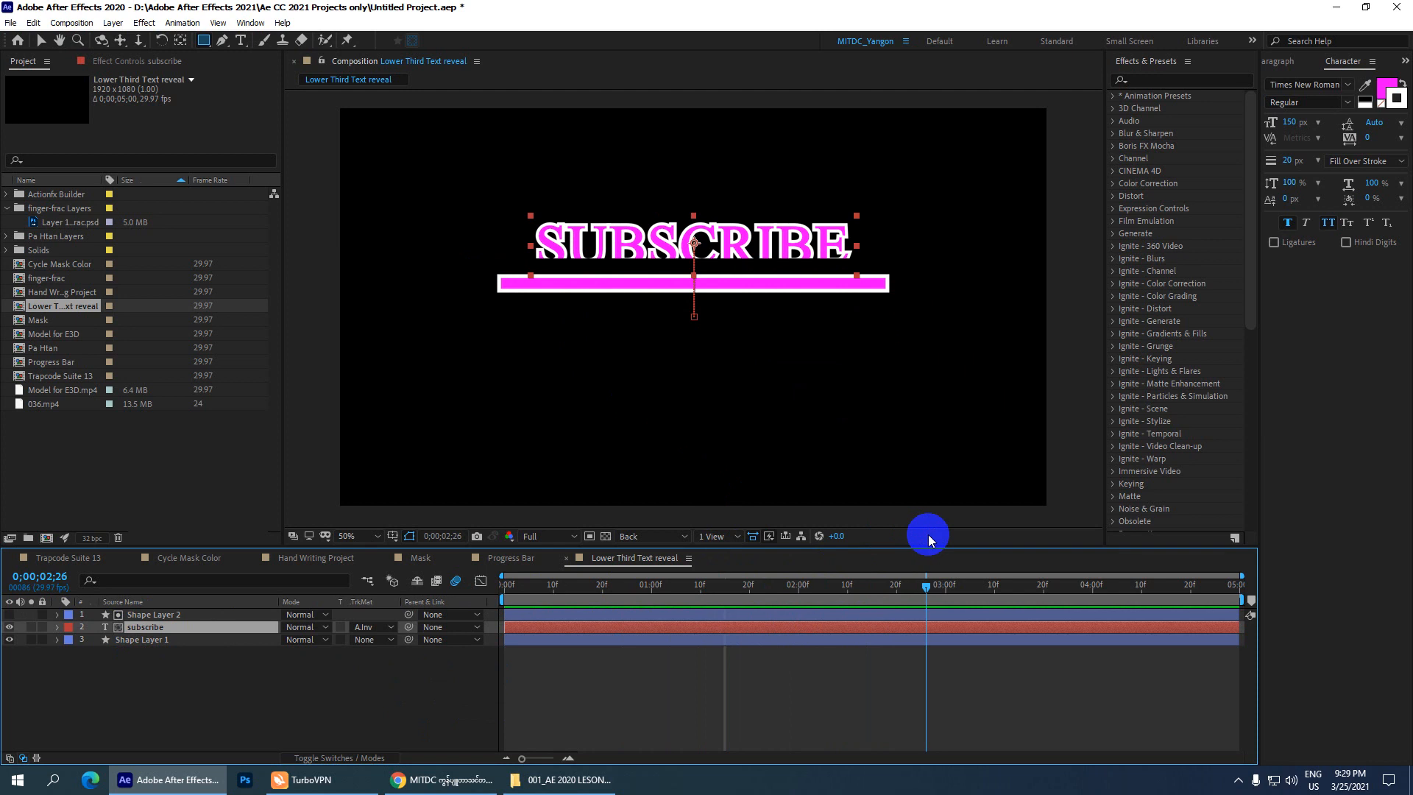
# Shrink the Shape Layer 2 matte rectangle vertically so its upper edge meets the top of the bar, and save the project
pyautogui.click(140, 615)
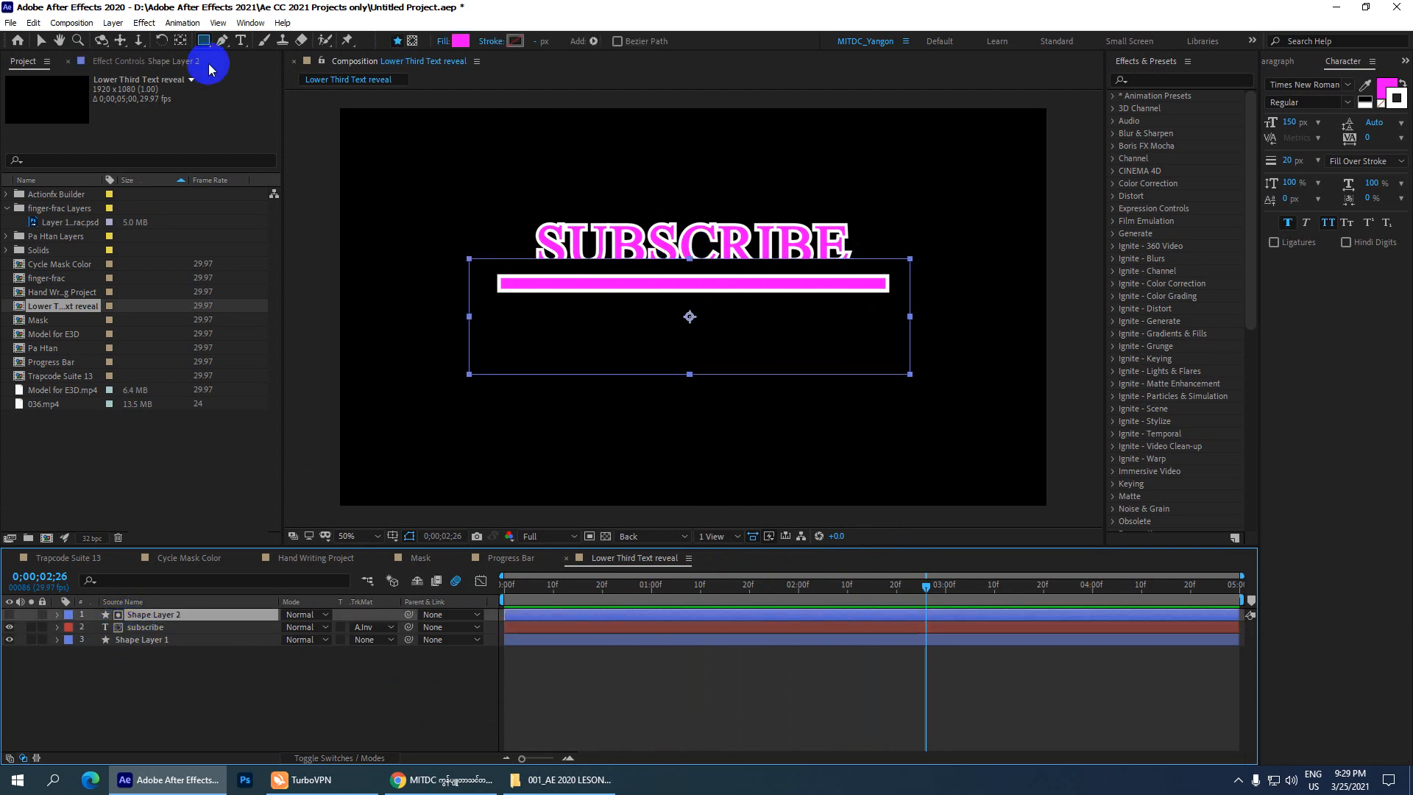
pyautogui.click(41, 40)
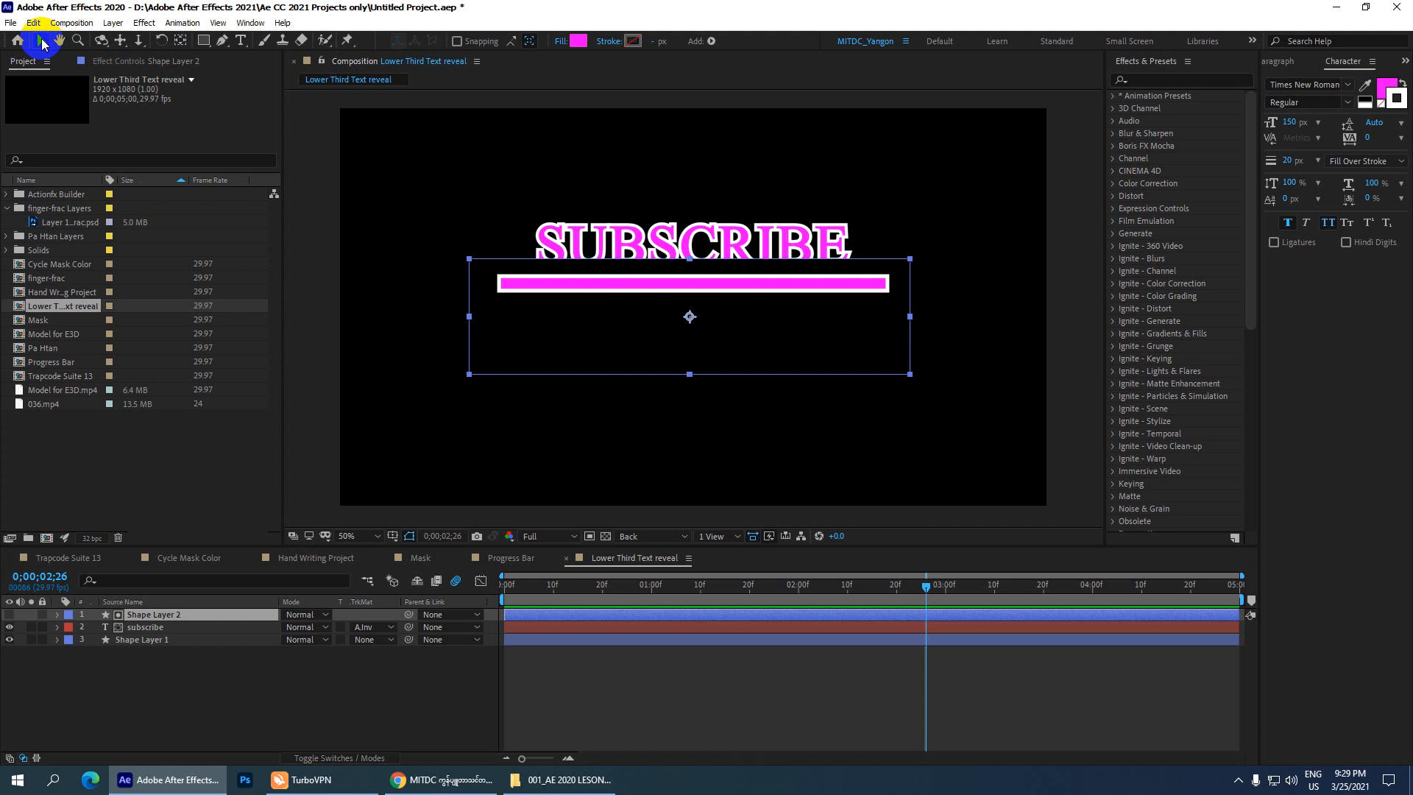
pyautogui.moveTo(686, 264); pyautogui.dragTo(687, 257)
pyautogui.click(145, 617)
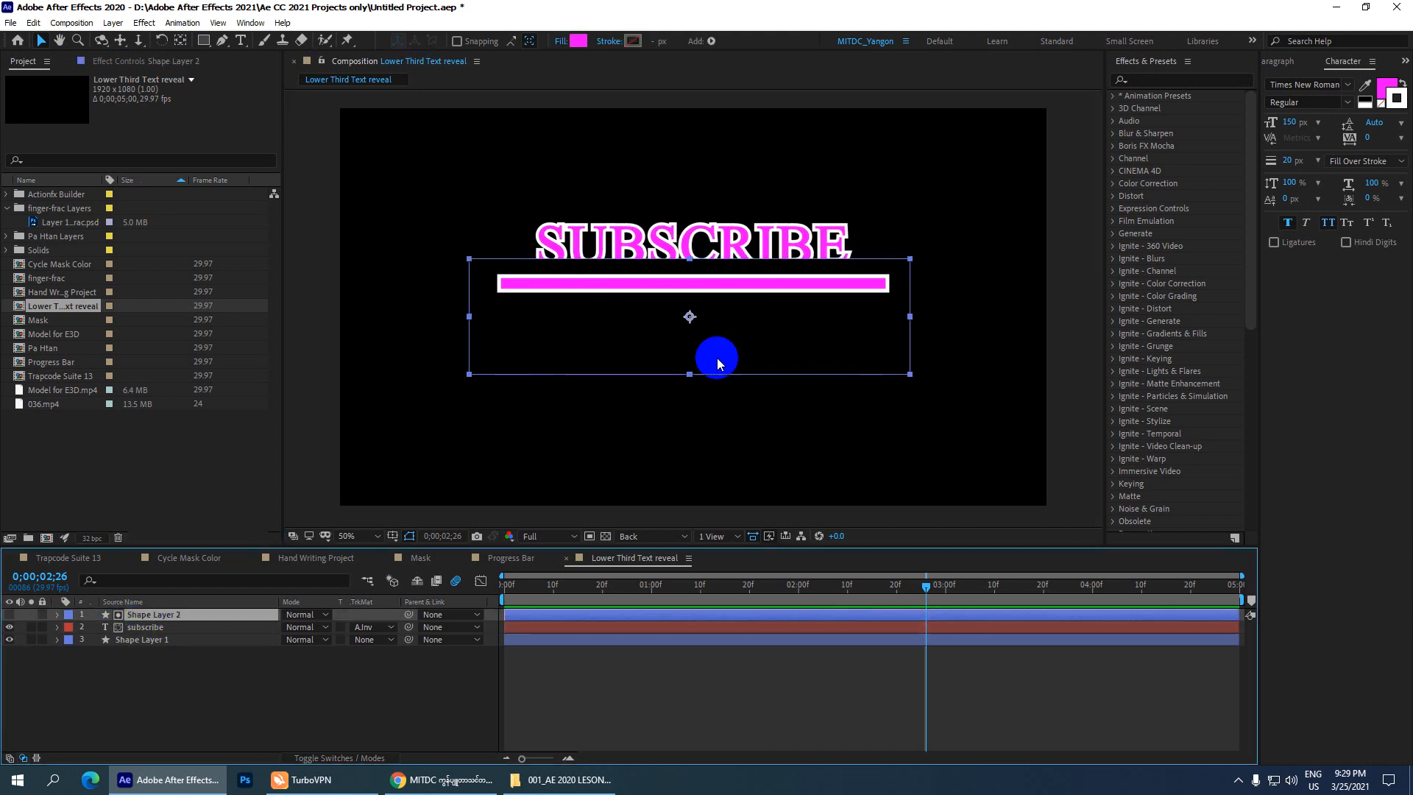
pyautogui.moveTo(689, 262); pyautogui.dragTo(691, 275)
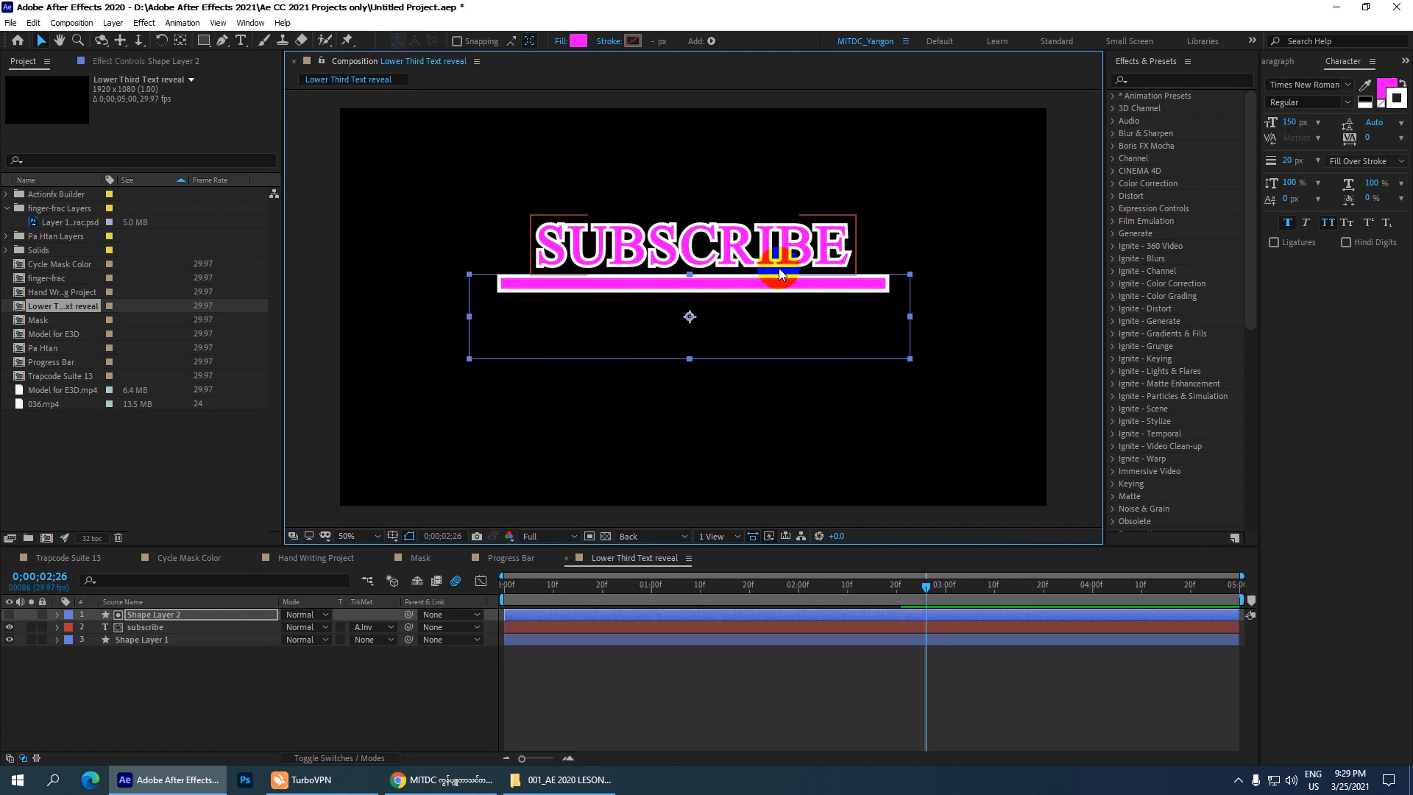
pyautogui.hotkey('ctrl', 's')
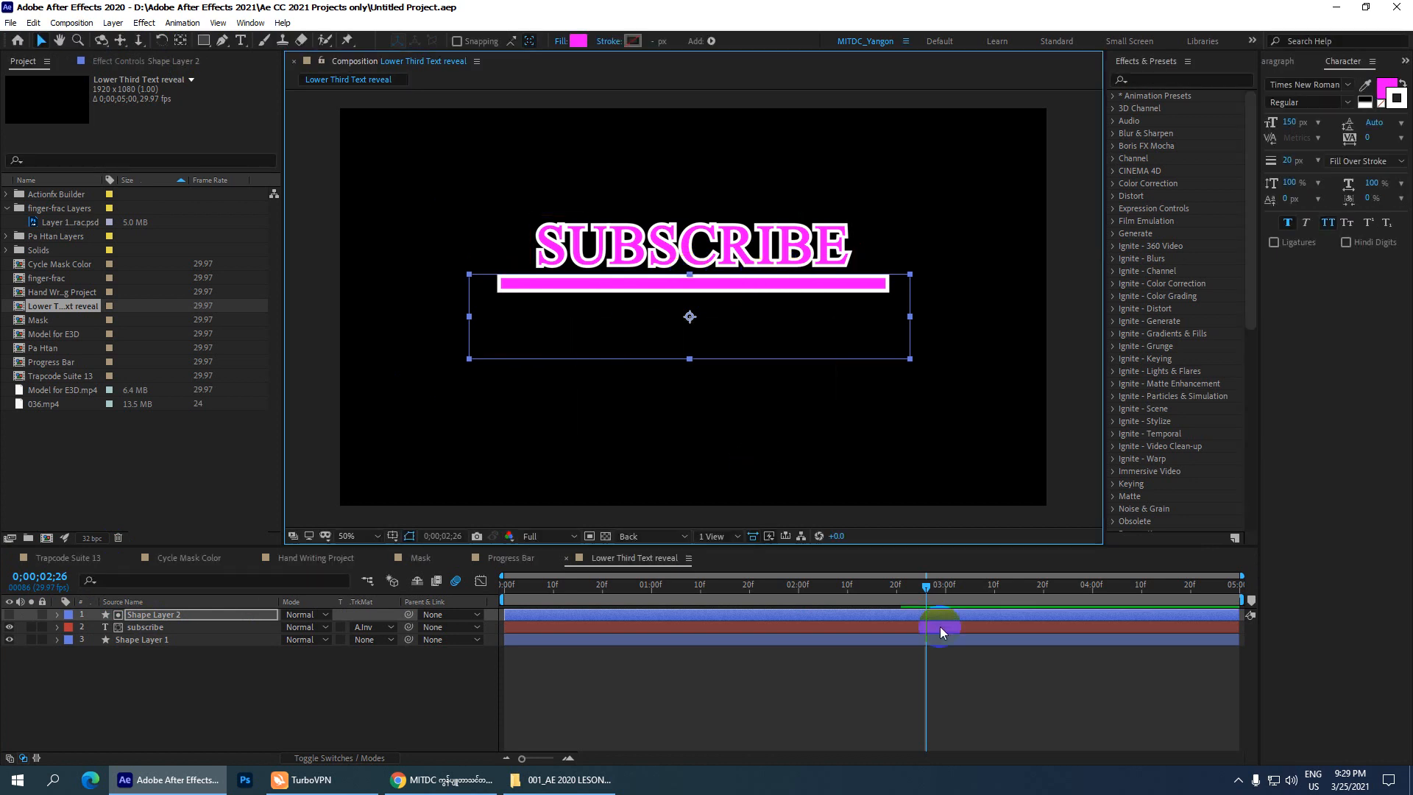
# Preview the finished reveal from the first frame with all layers deselected, and scrub through the SUBSCRIBE text rising behind the bar
pyautogui.moveTo(929, 588); pyautogui.dragTo(394, 589)
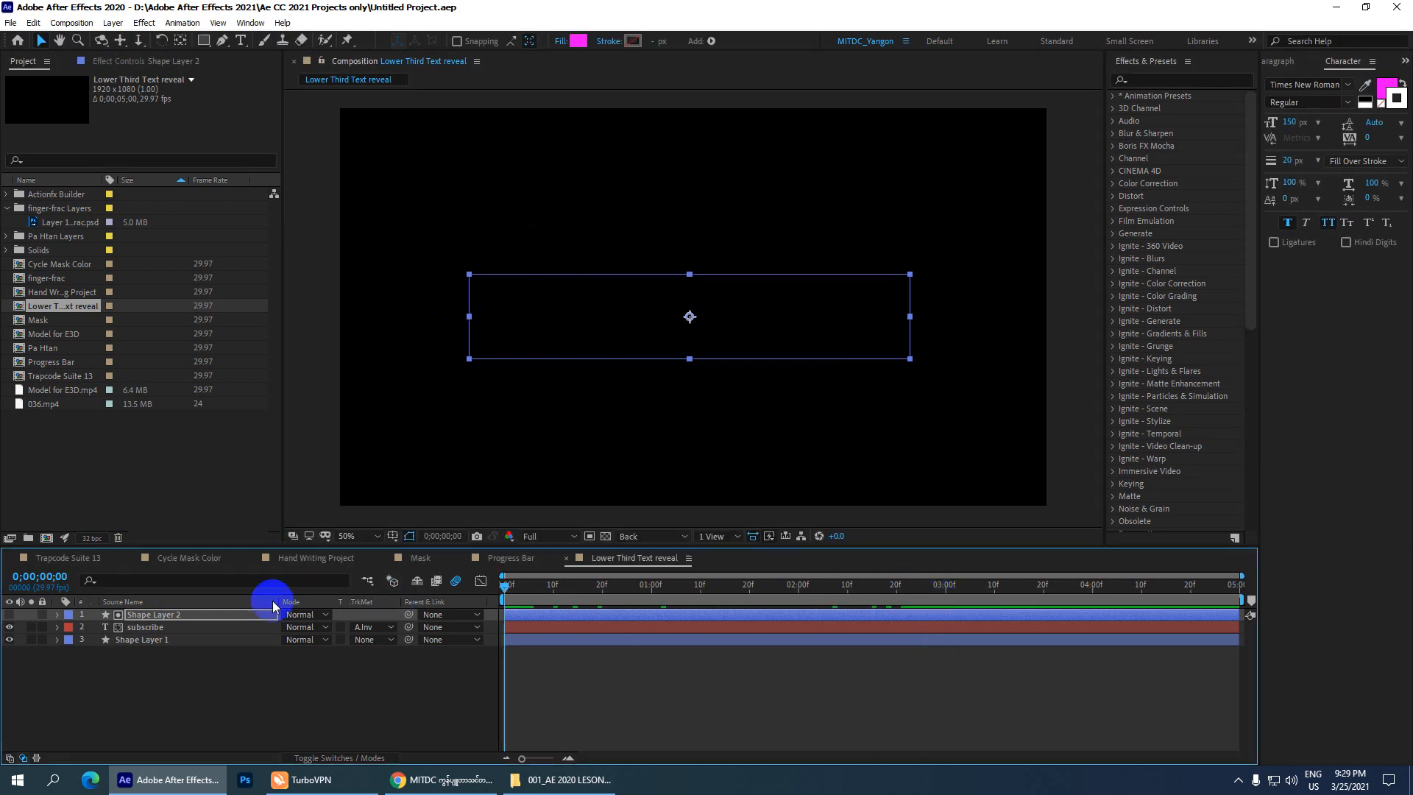
pyautogui.click(277, 708)
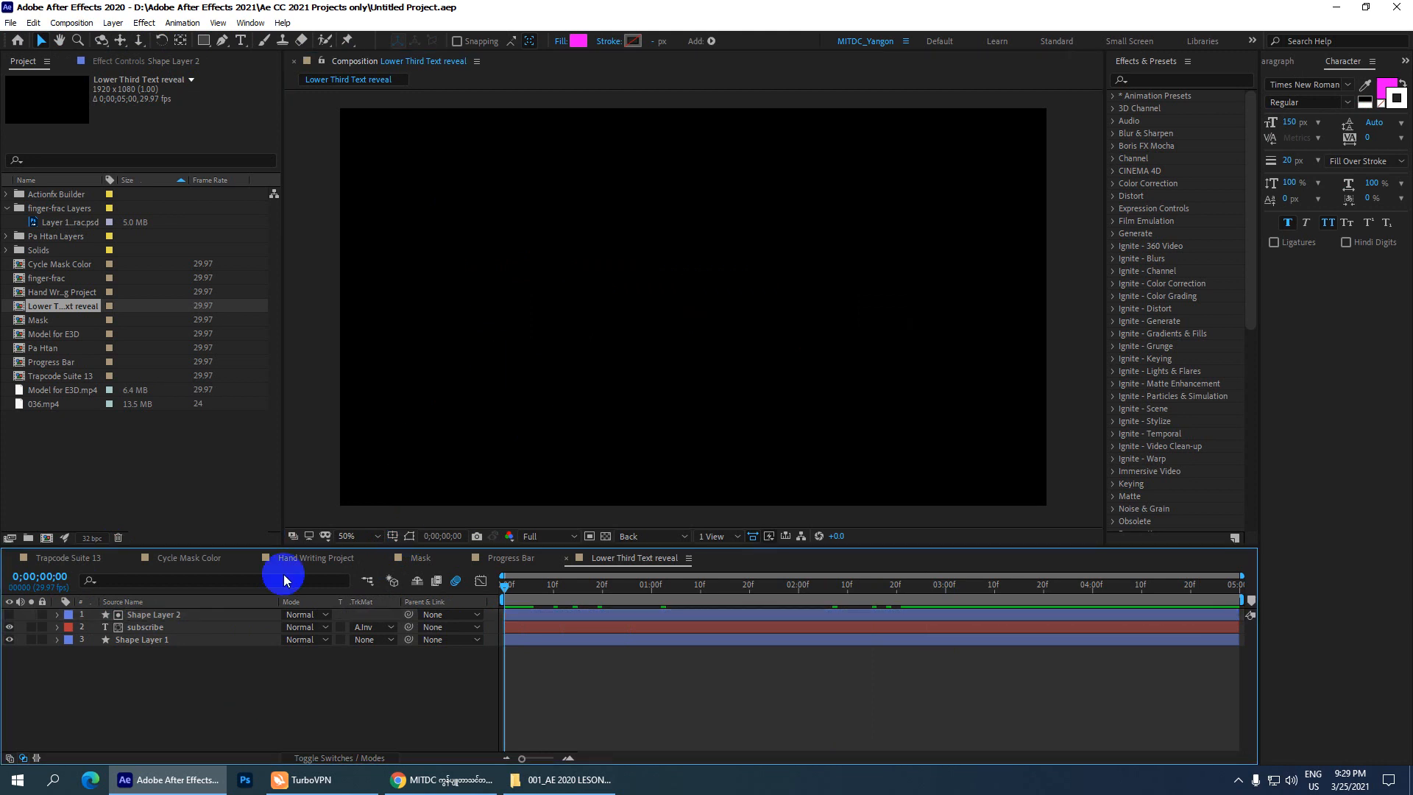
pyautogui.press('space')
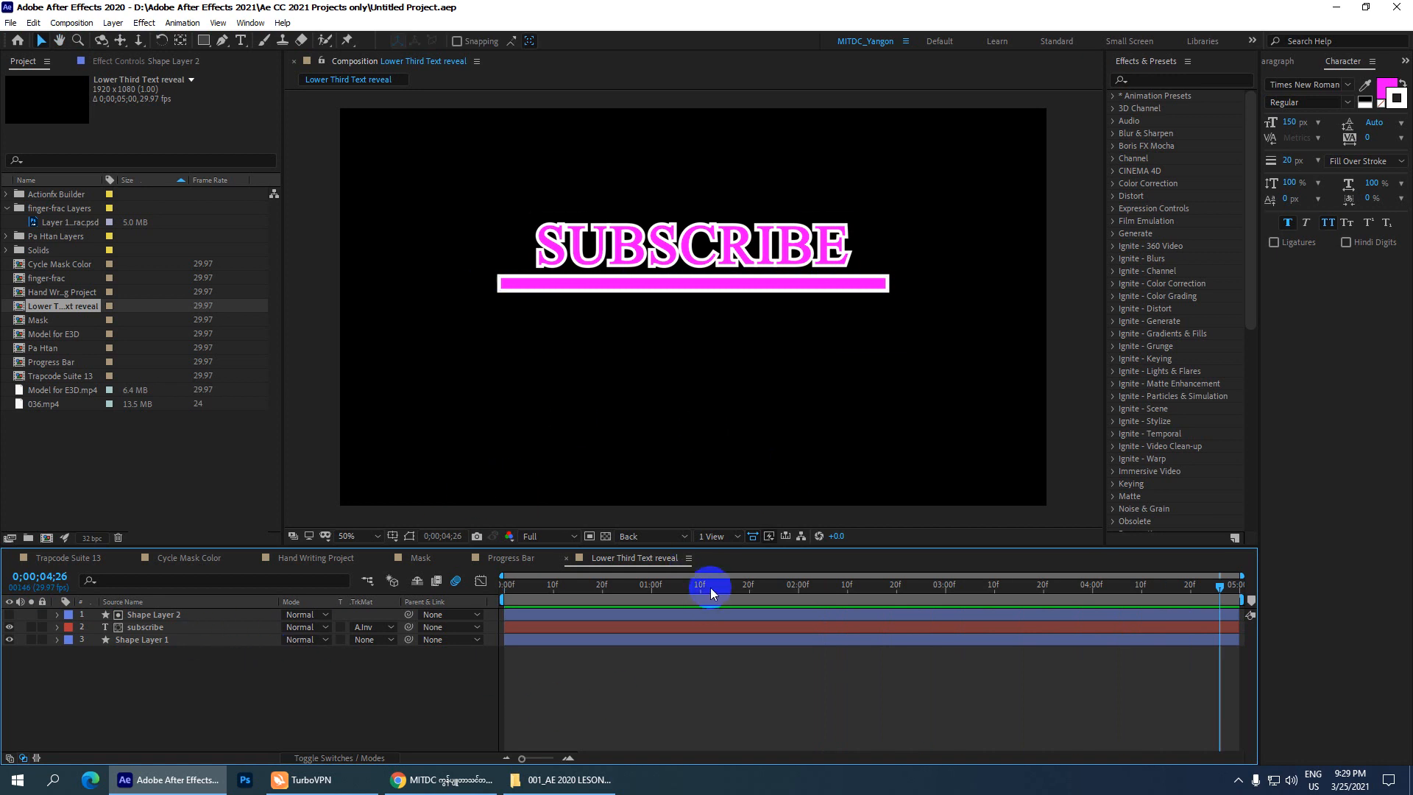
pyautogui.moveTo(711, 591); pyautogui.dragTo(919, 555)
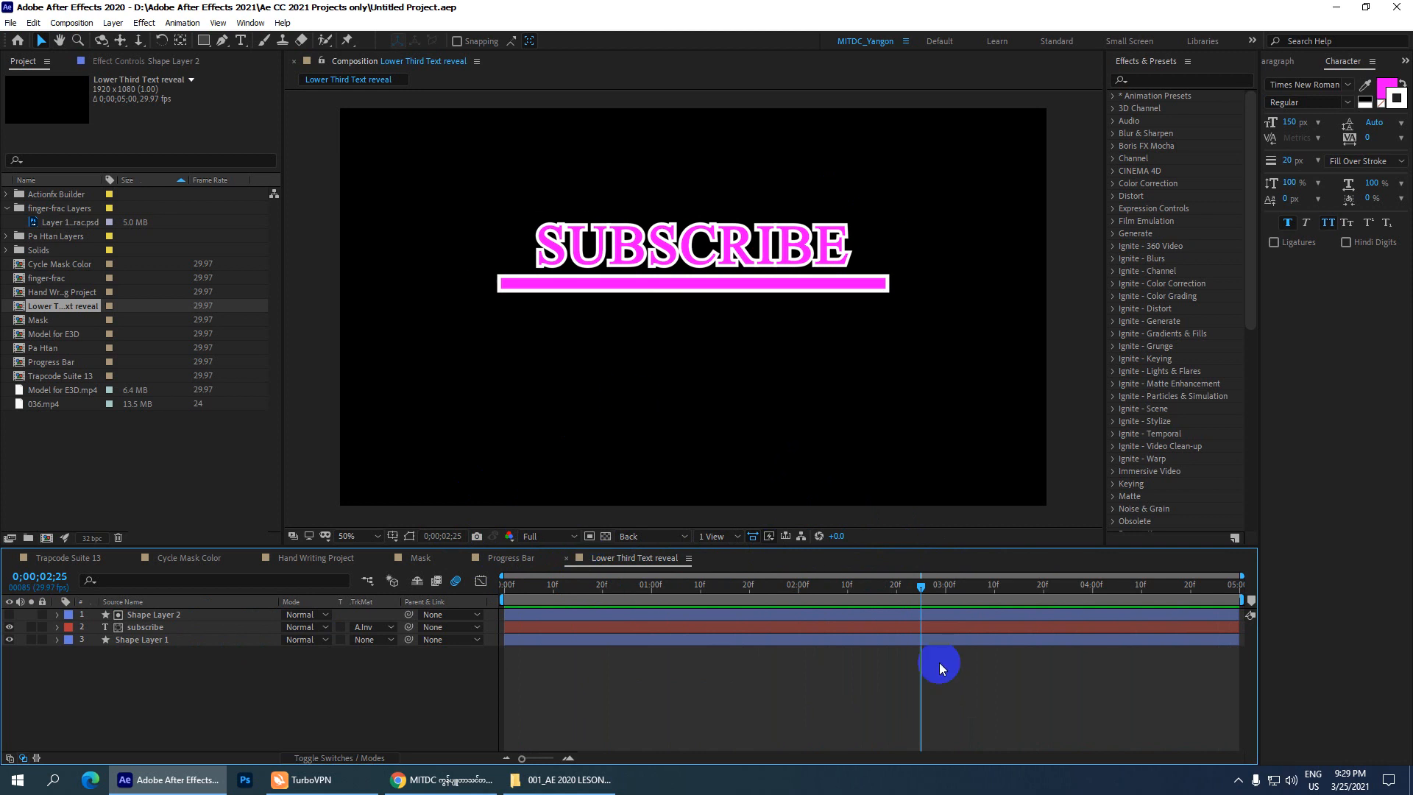
pyautogui.moveTo(920, 586); pyautogui.dragTo(809, 594)
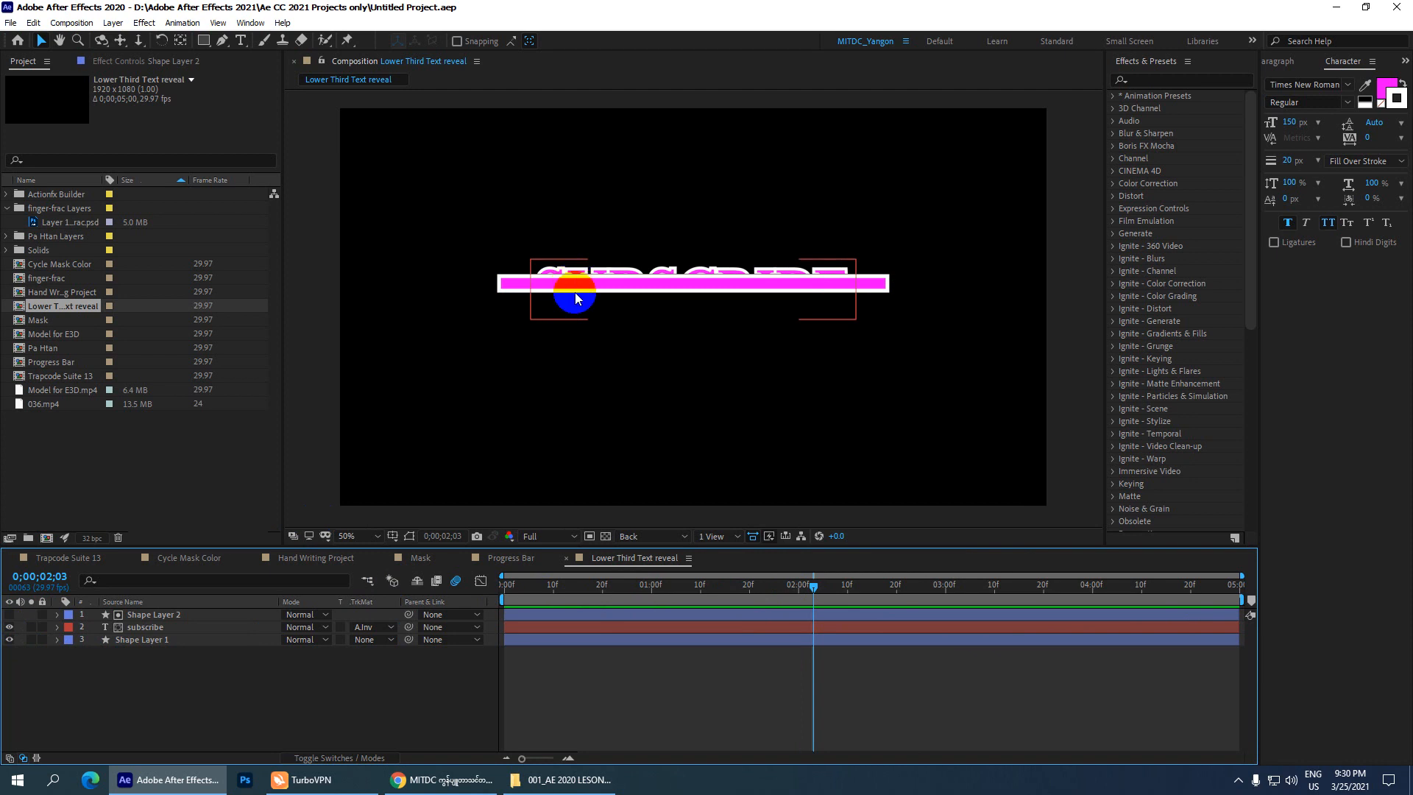
pyautogui.moveTo(813, 583); pyautogui.dragTo(920, 583)
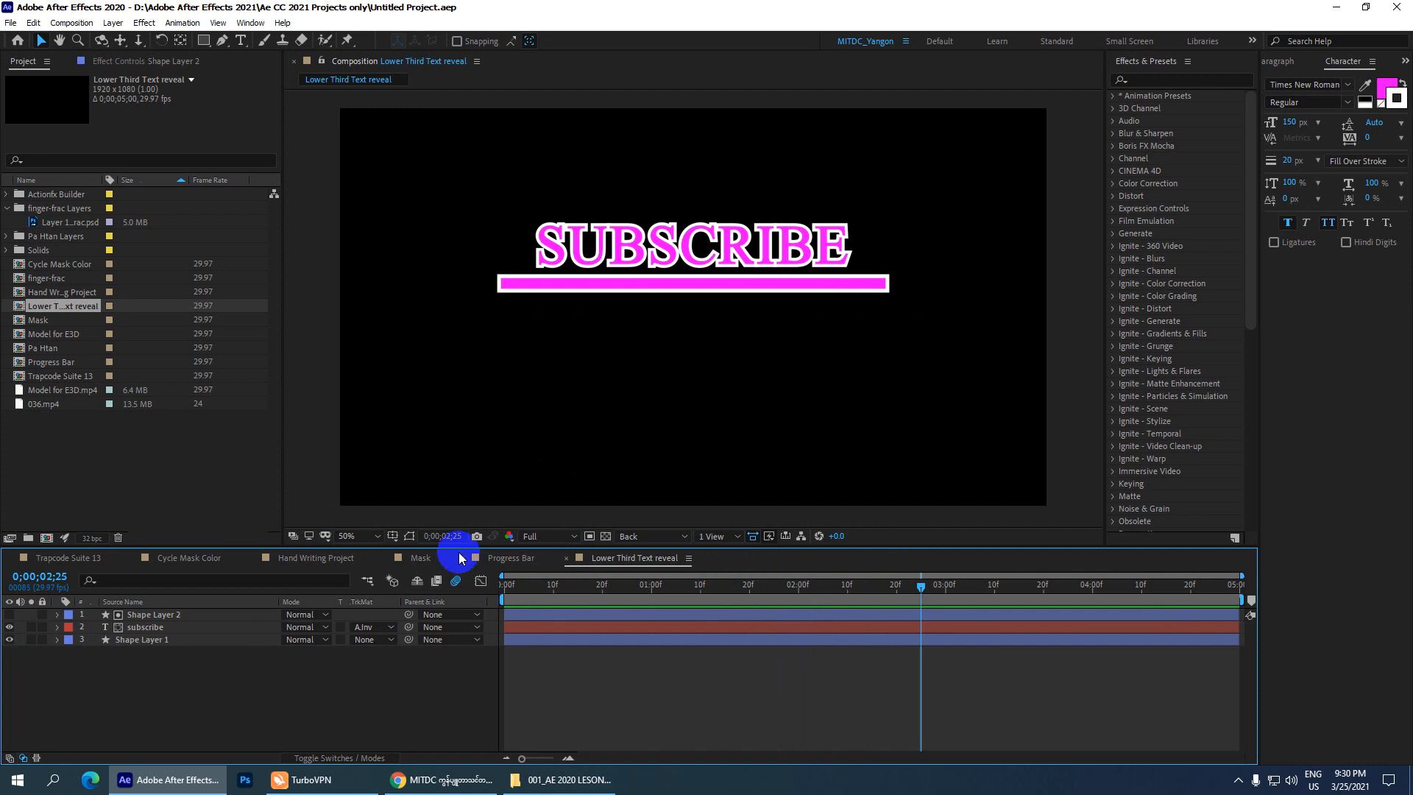
# Create a new composition named Comp 1 with the HDTV 1080 29.97 preset and a duration of 0;00;05;00
pyautogui.click(63, 22)
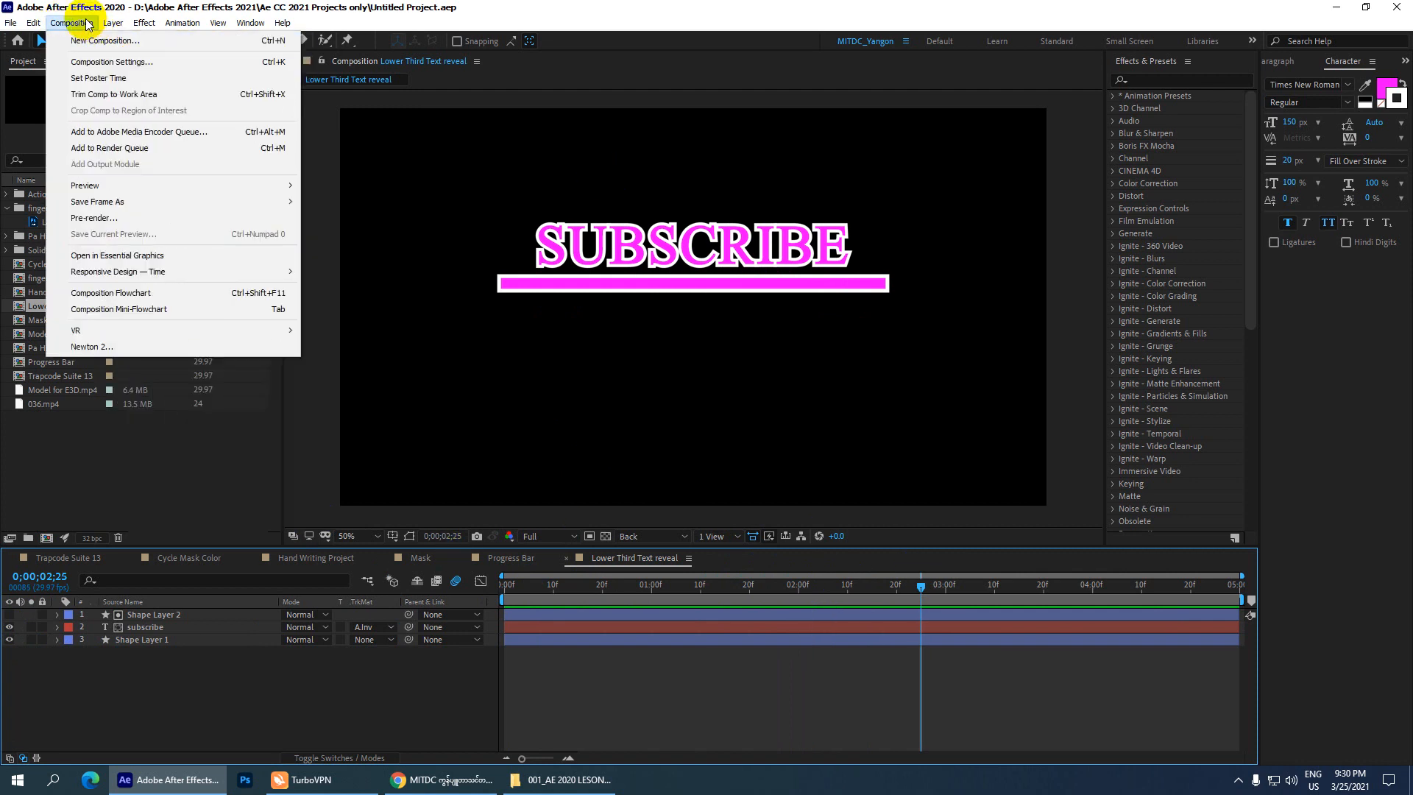
pyautogui.click(92, 41)
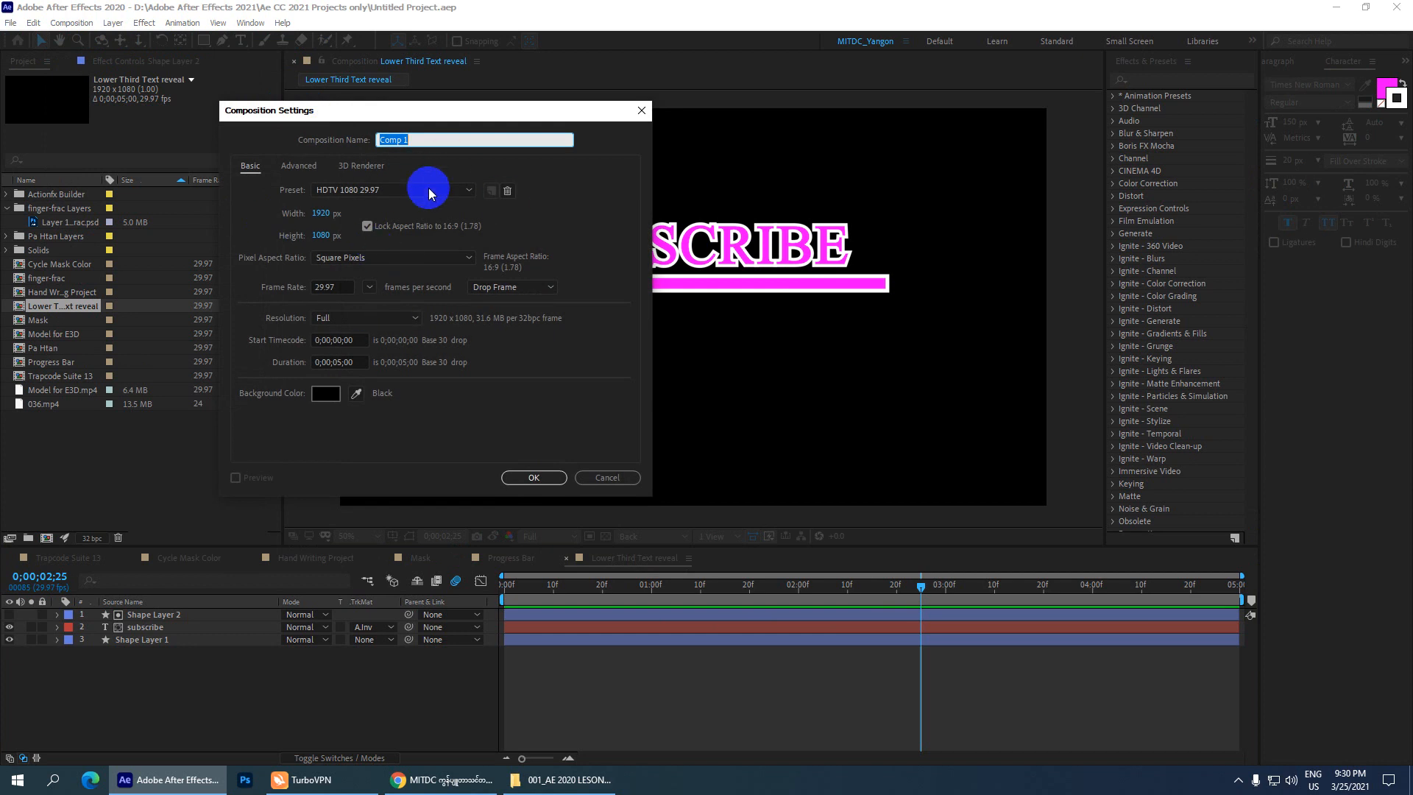
pyautogui.click(536, 477)
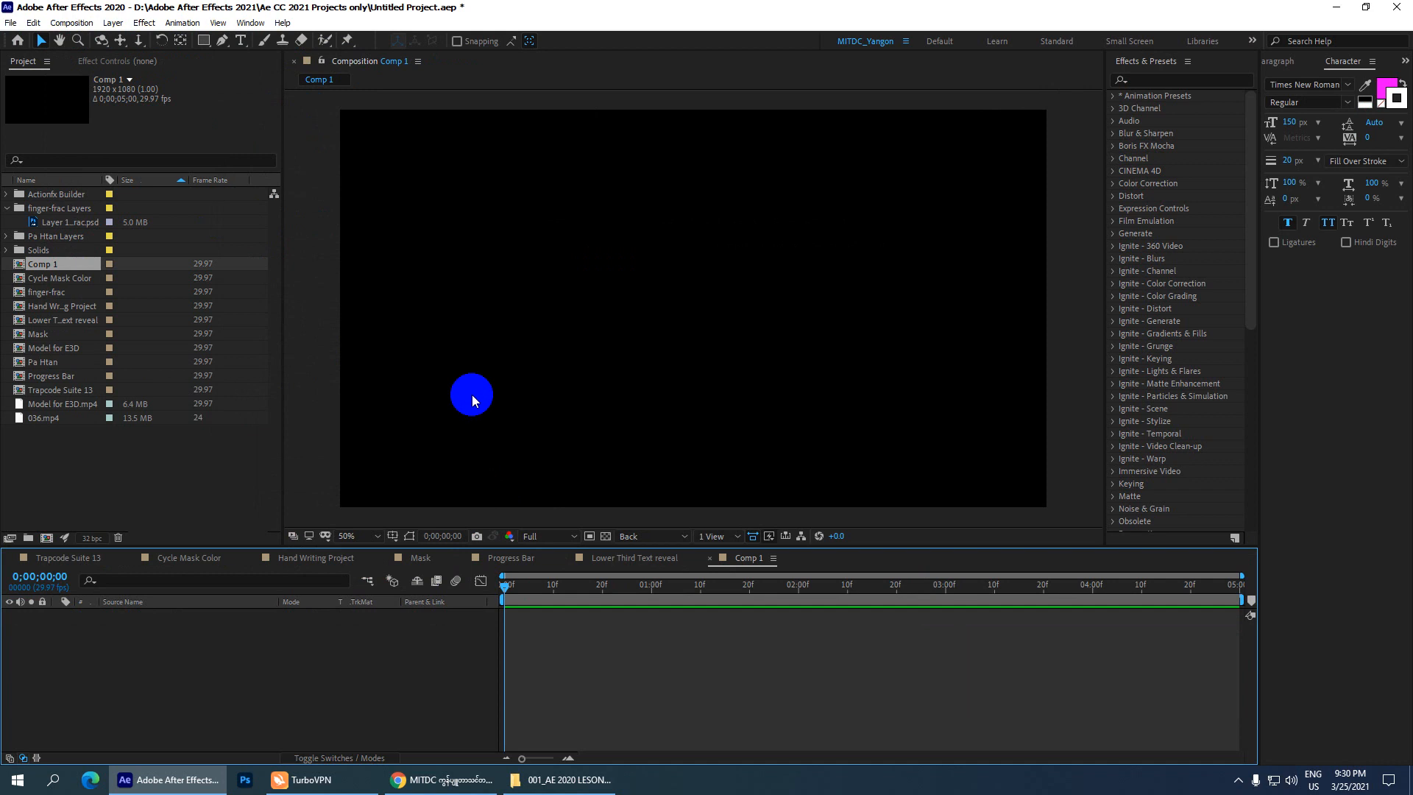
# Start a Pen path on a new shape layer near the frame's left edge, and undo its curved second point
pyautogui.scroll(-2, 471, 394)
pyautogui.click(204, 40)
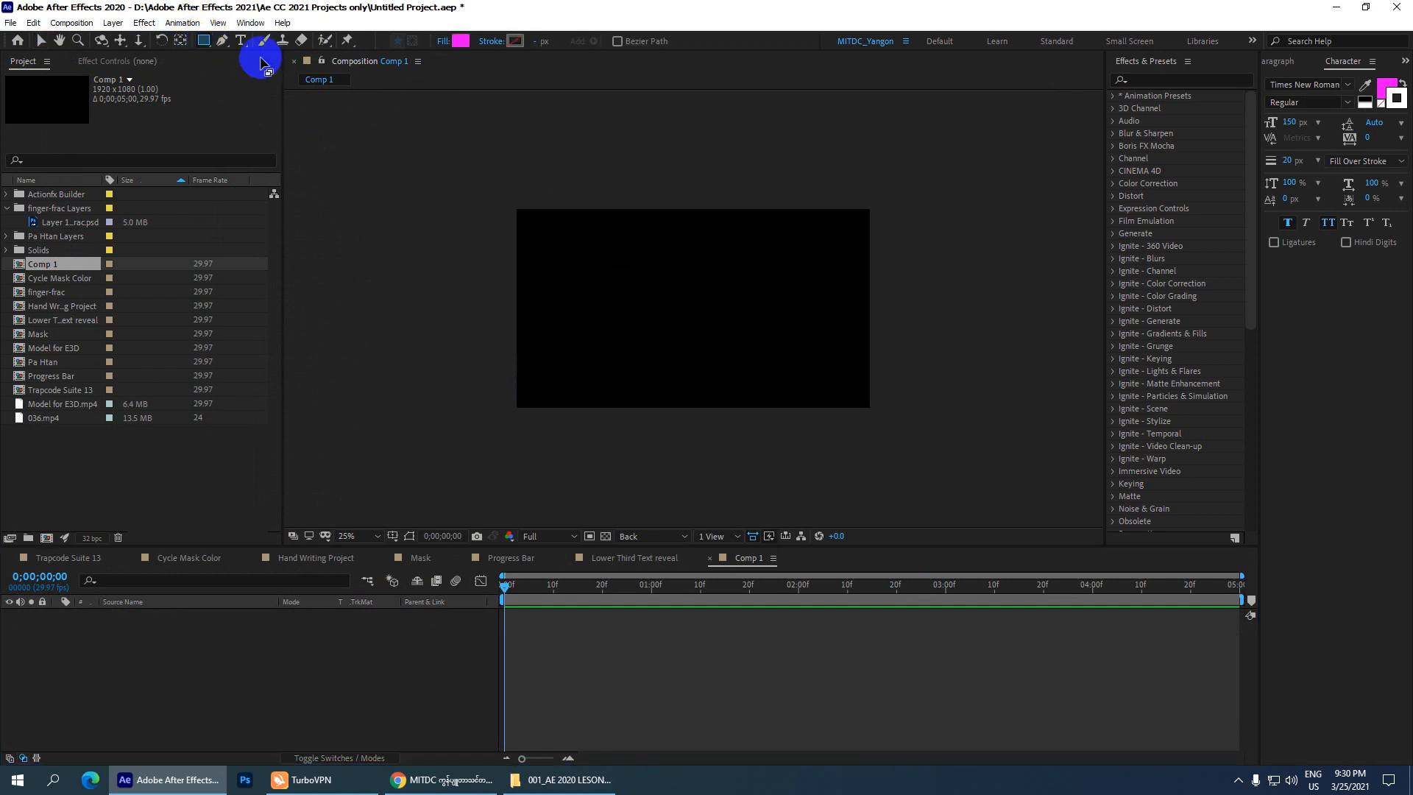
pyautogui.click(221, 43)
pyautogui.click(537, 306)
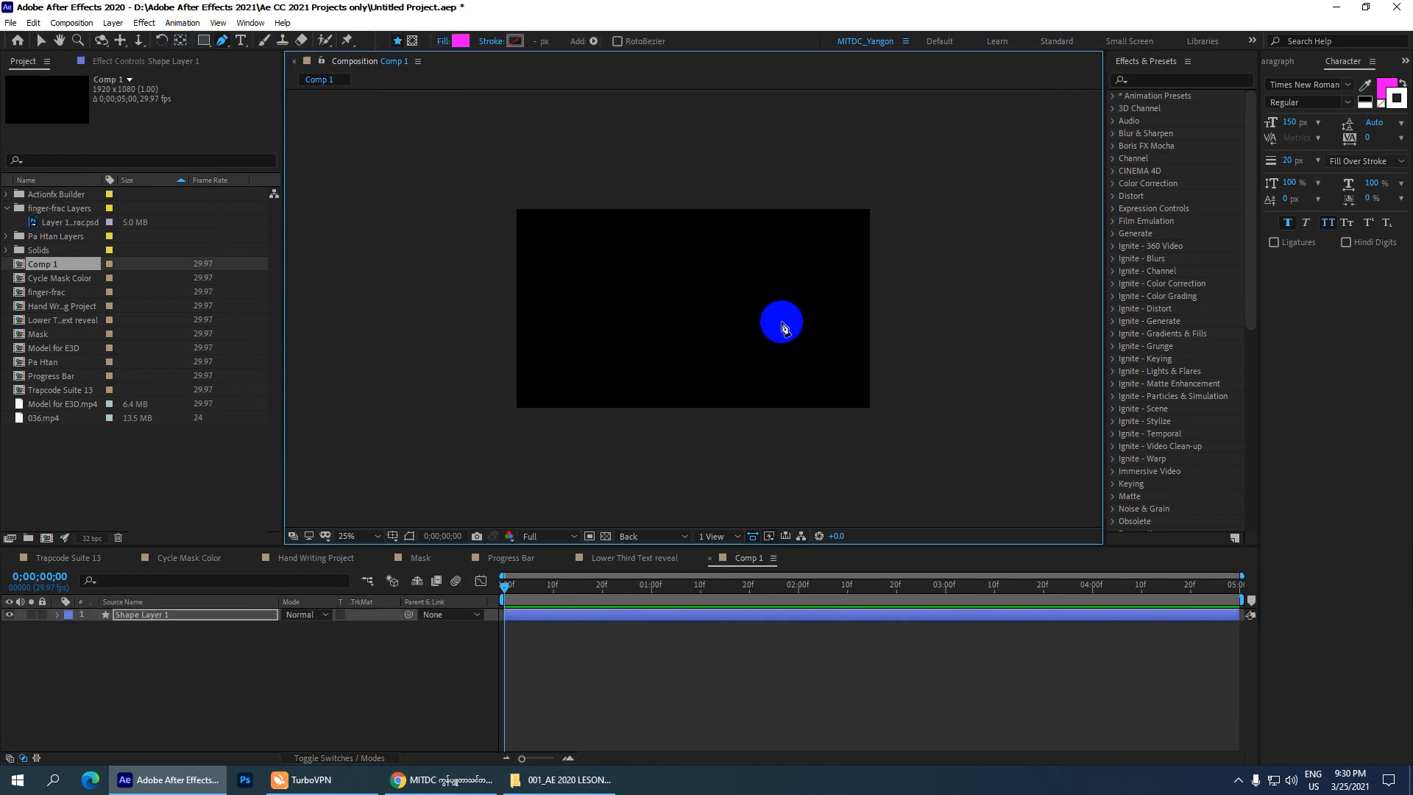
pyautogui.moveTo(760, 319); pyautogui.dragTo(757, 317)
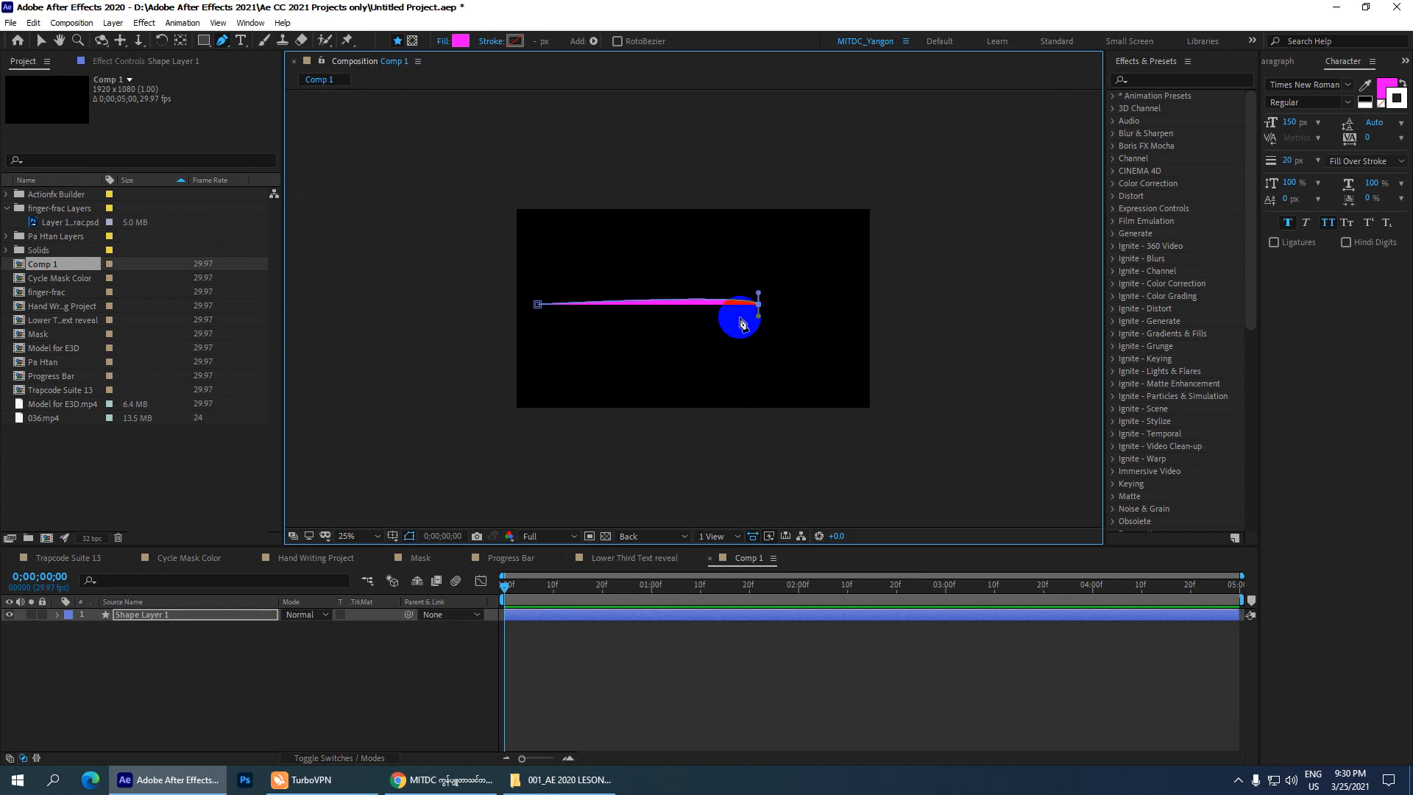
pyautogui.hotkey('ctrl', 'z')
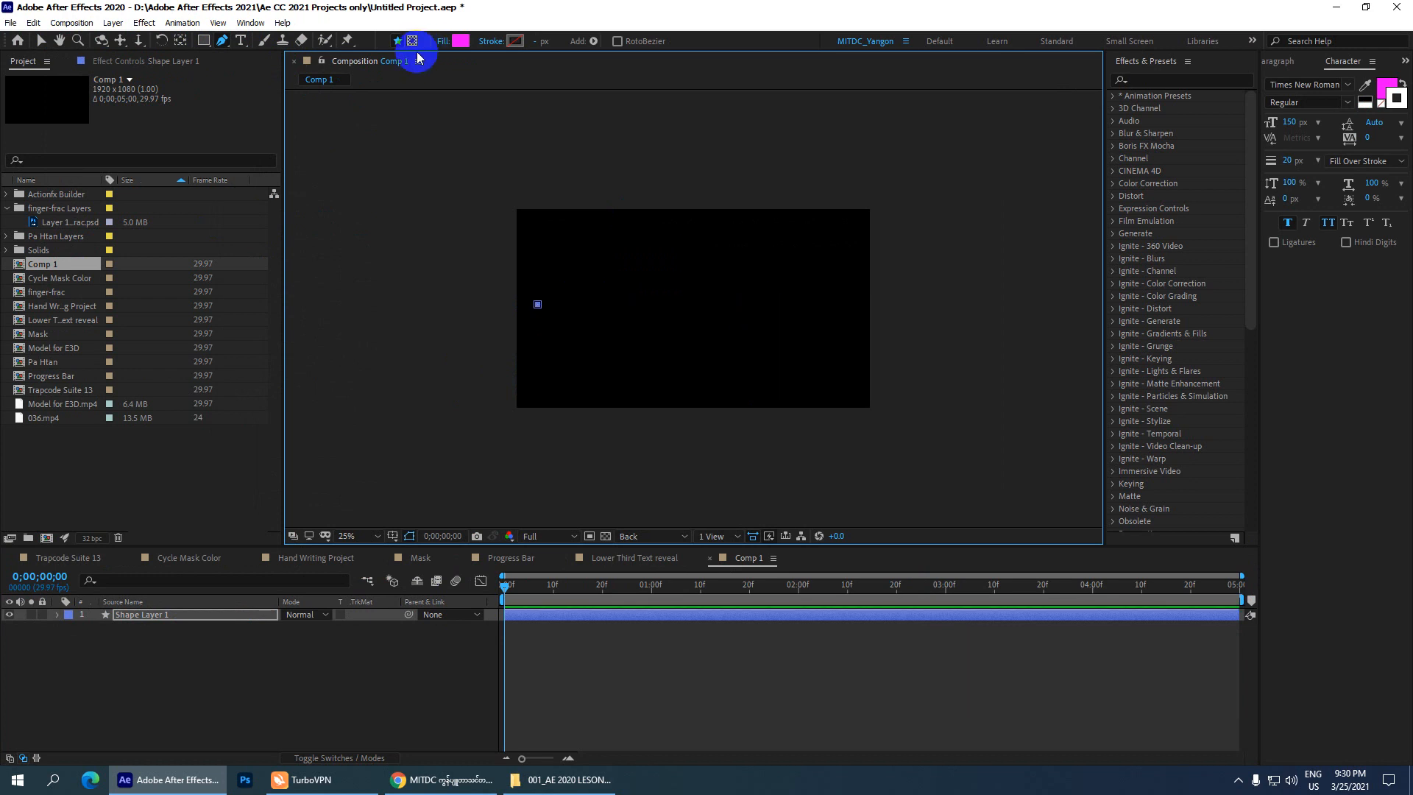
# Set the fill of the new pen path to None
pyautogui.click(440, 41)
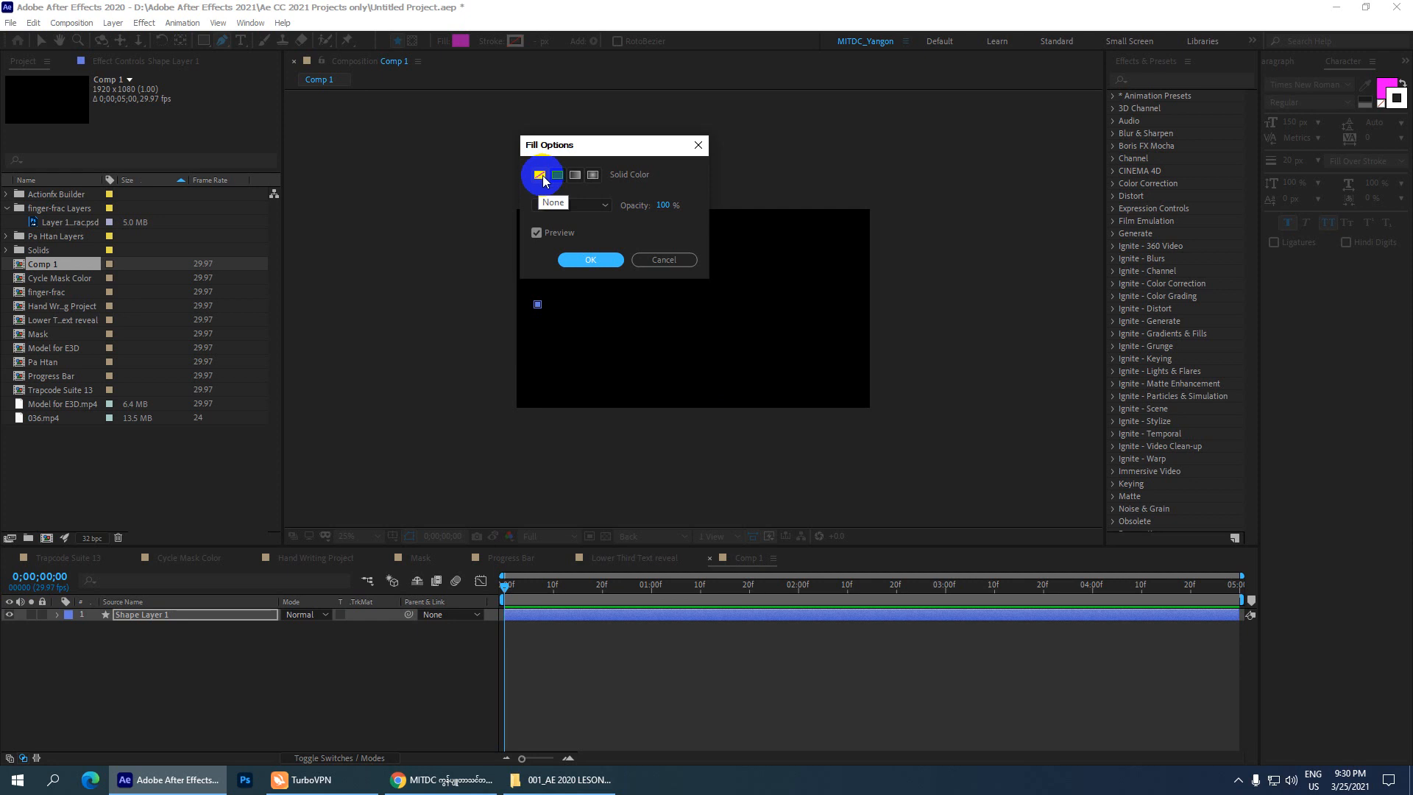
pyautogui.click(668, 259)
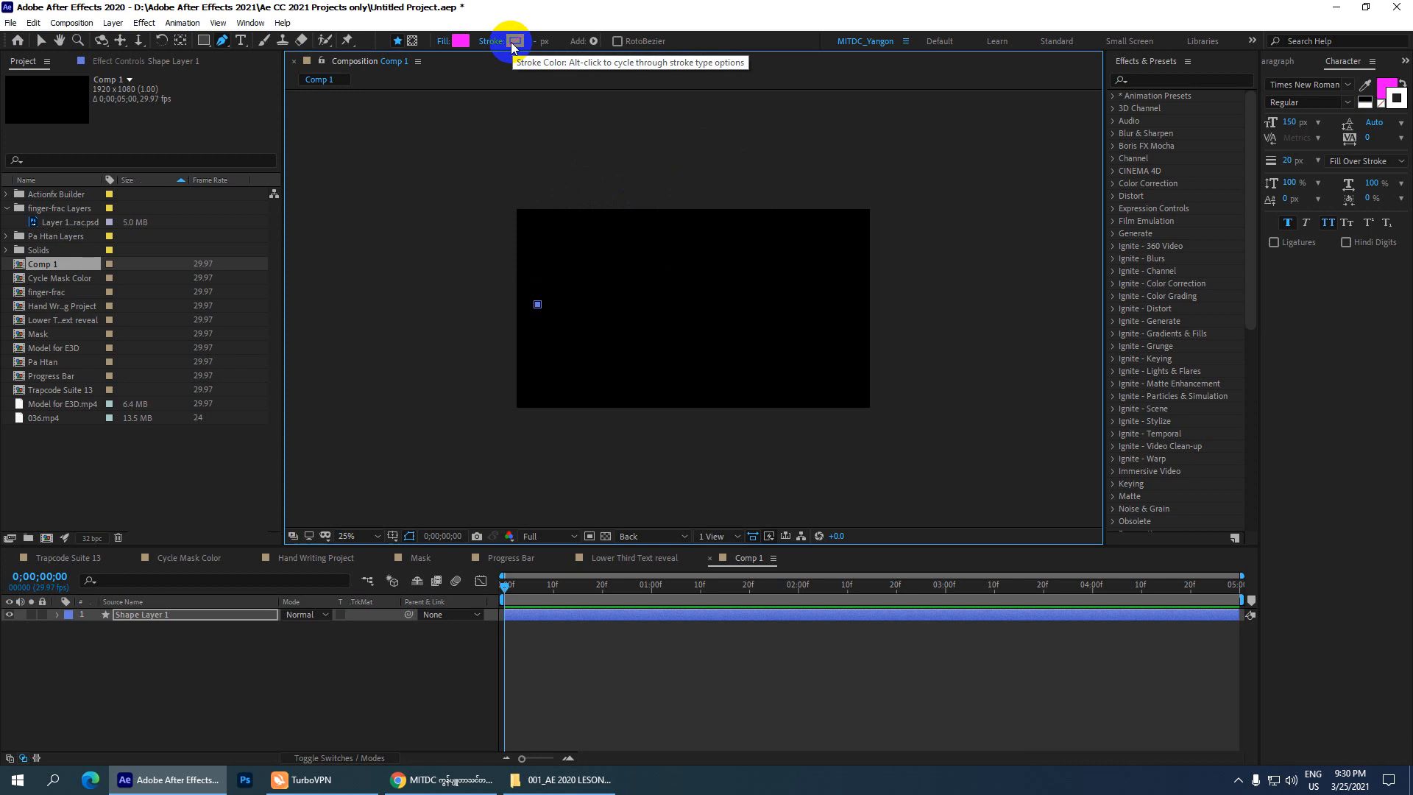
pyautogui.keyDown('alt'); pyautogui.click(513, 42); pyautogui.keyUp('alt')
pyautogui.click(445, 43)
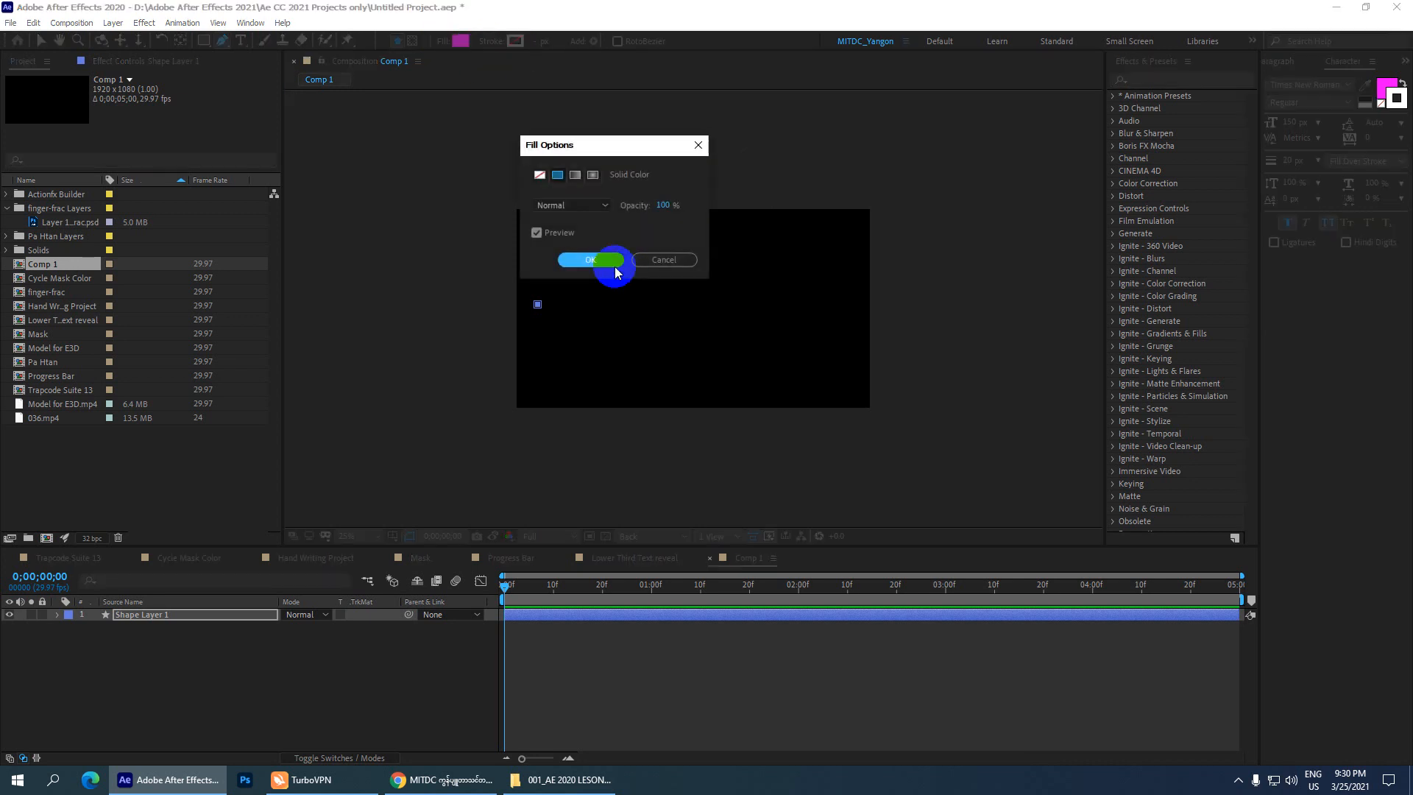
pyautogui.click(539, 175)
pyautogui.click(605, 260)
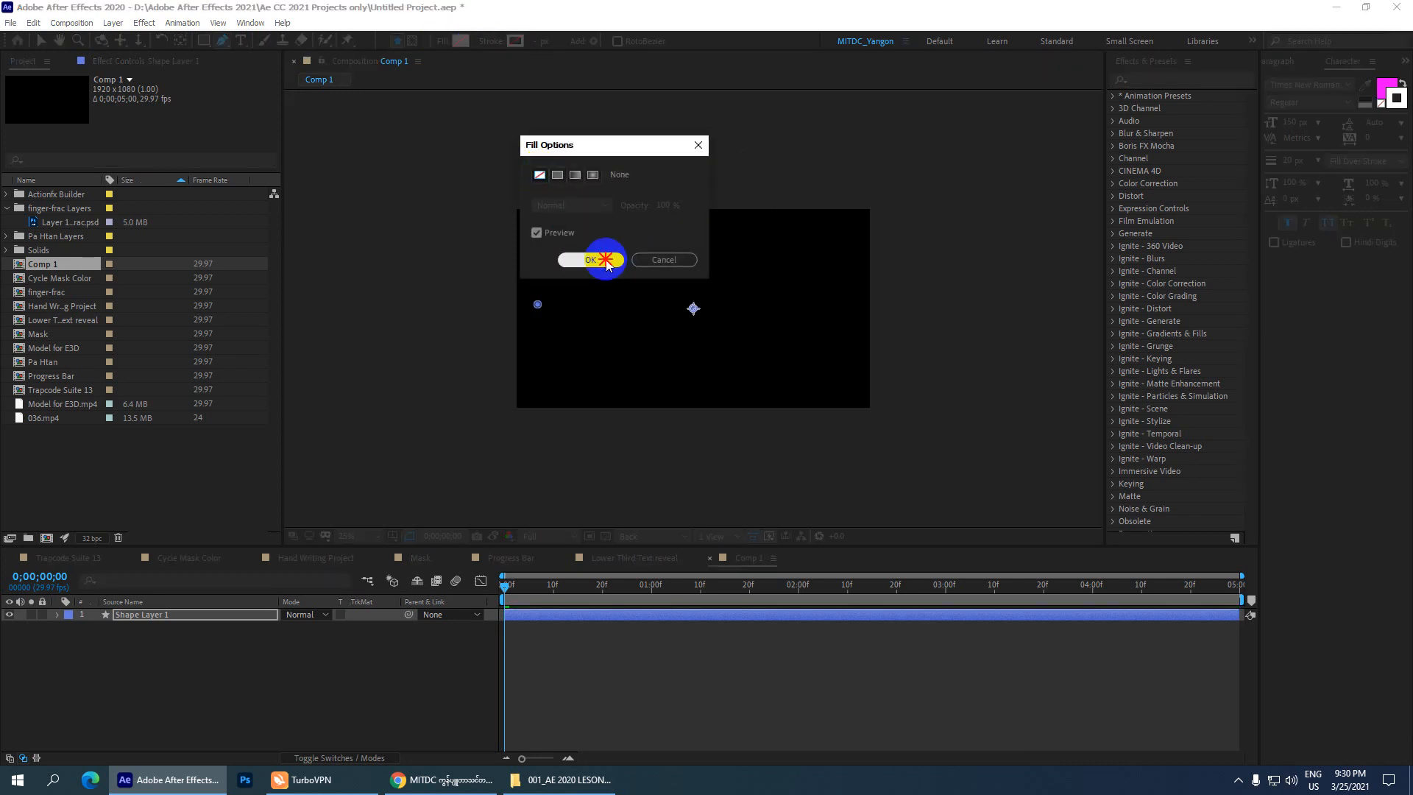
# Set the stroke of the pen path to Solid Color
pyautogui.click(495, 43)
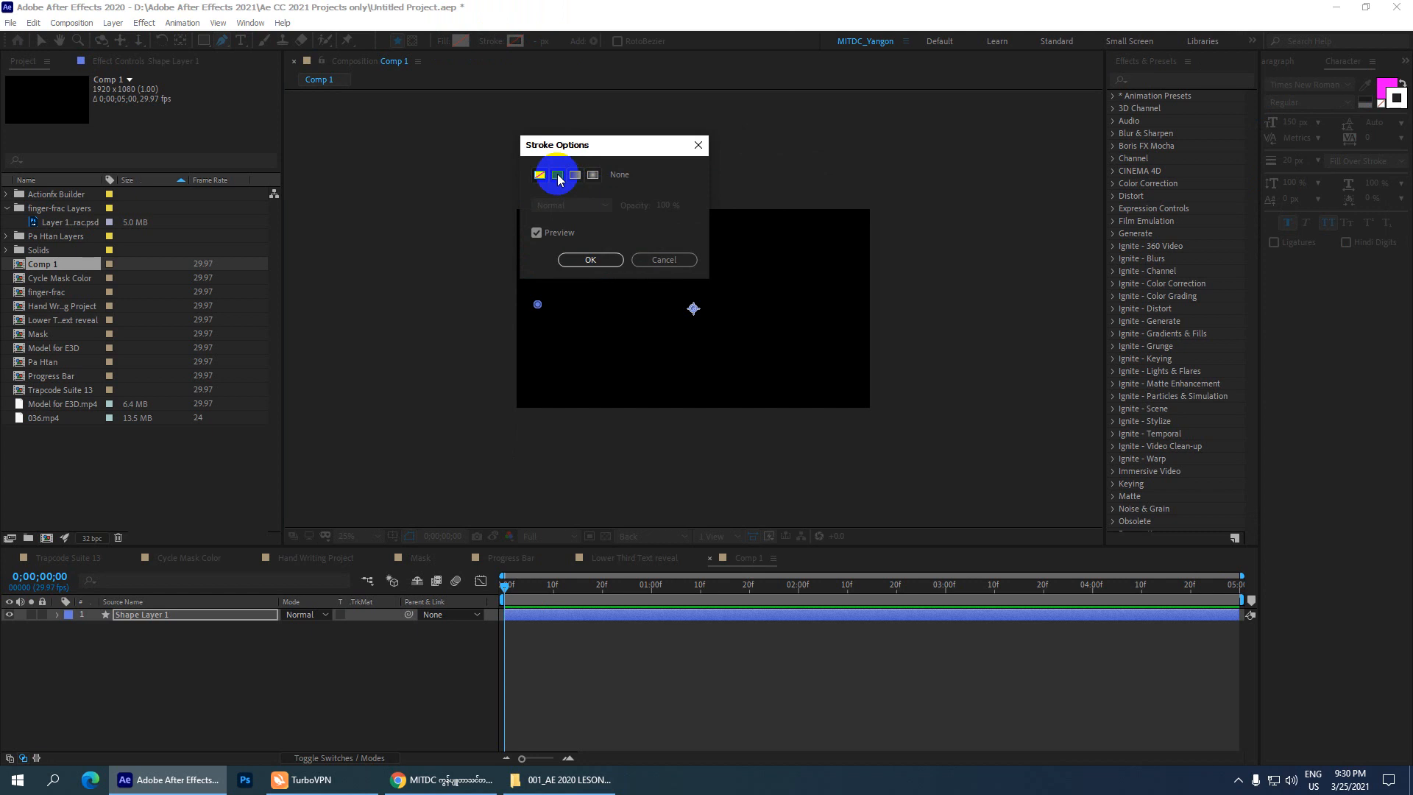
pyautogui.click(558, 175)
pyautogui.click(590, 259)
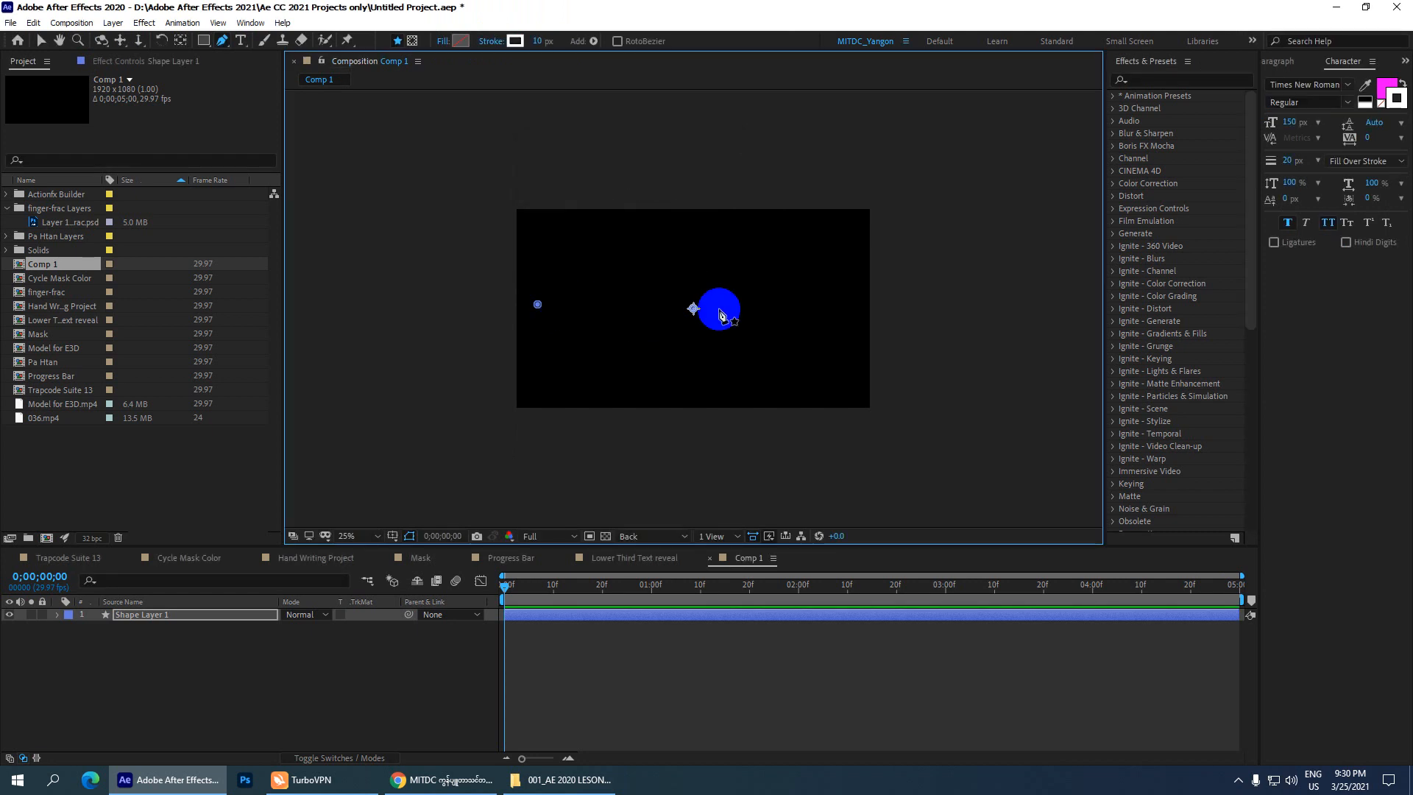
# Redraw the path on Shape Layer 1 as a straight horizontal two-point line slightly above the middle of the frame
pyautogui.click(778, 308)
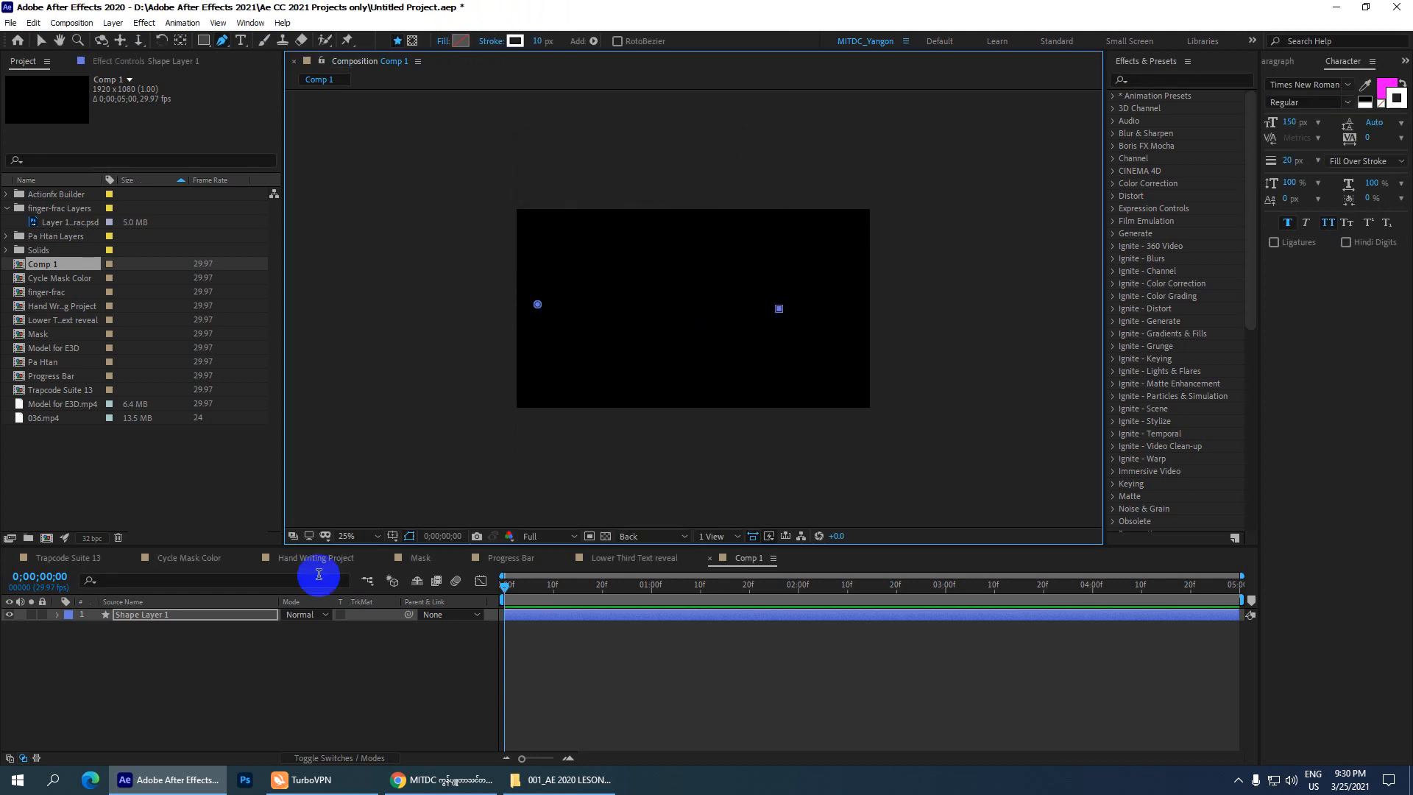
pyautogui.click(178, 614)
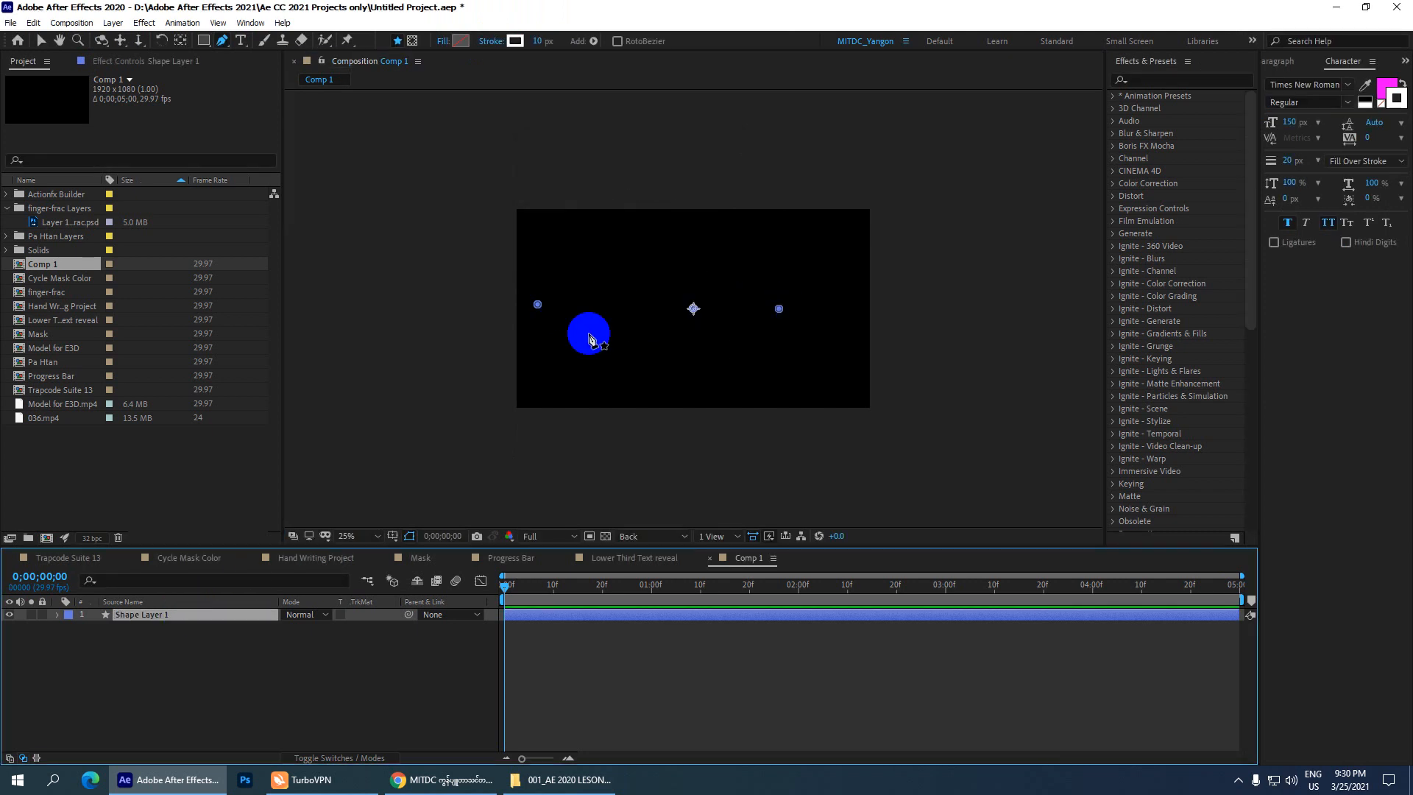
pyautogui.click(211, 618)
pyautogui.click(568, 289)
pyautogui.click(790, 288)
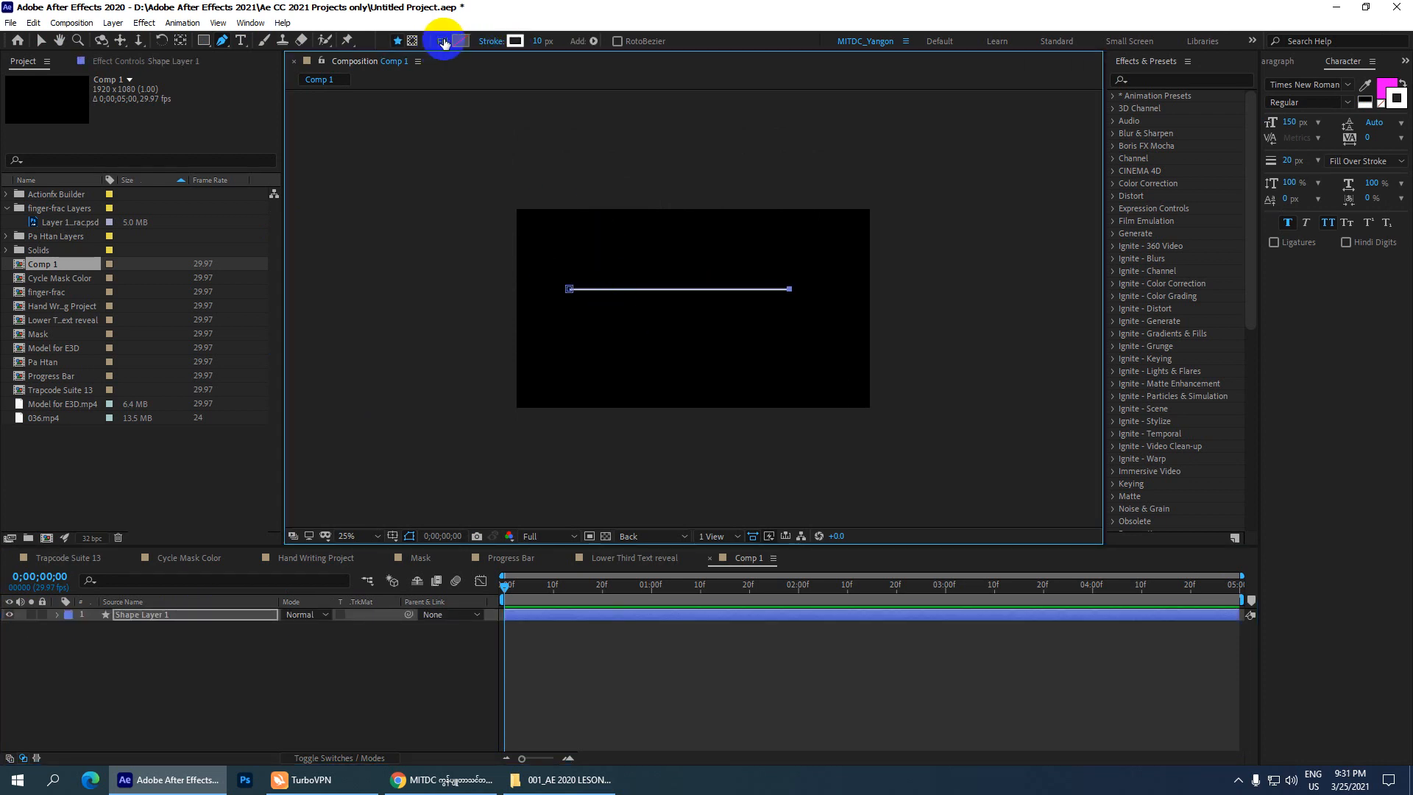
# Set the stroke width of the horizontal line to 100 px
pyautogui.click(541, 41)
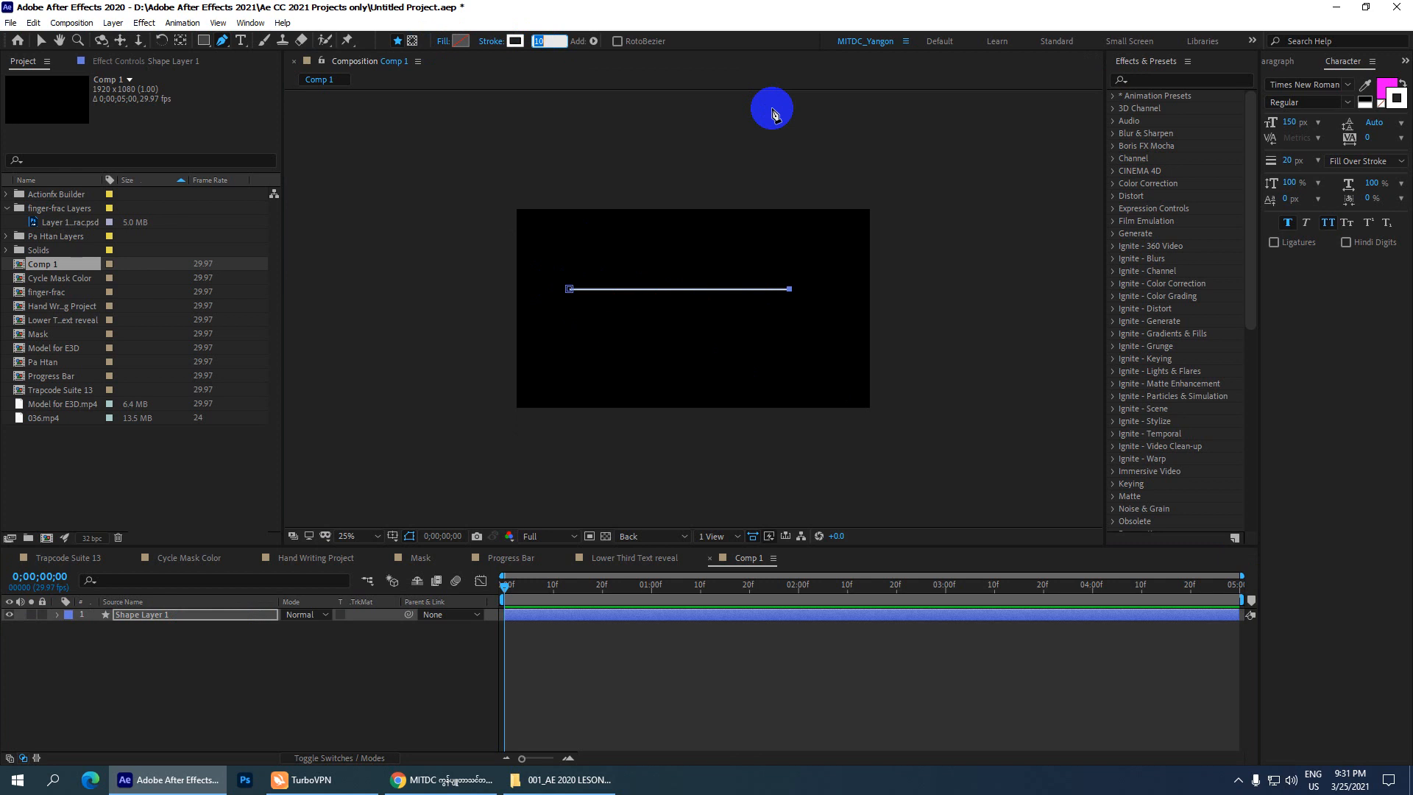
pyautogui.write('100')
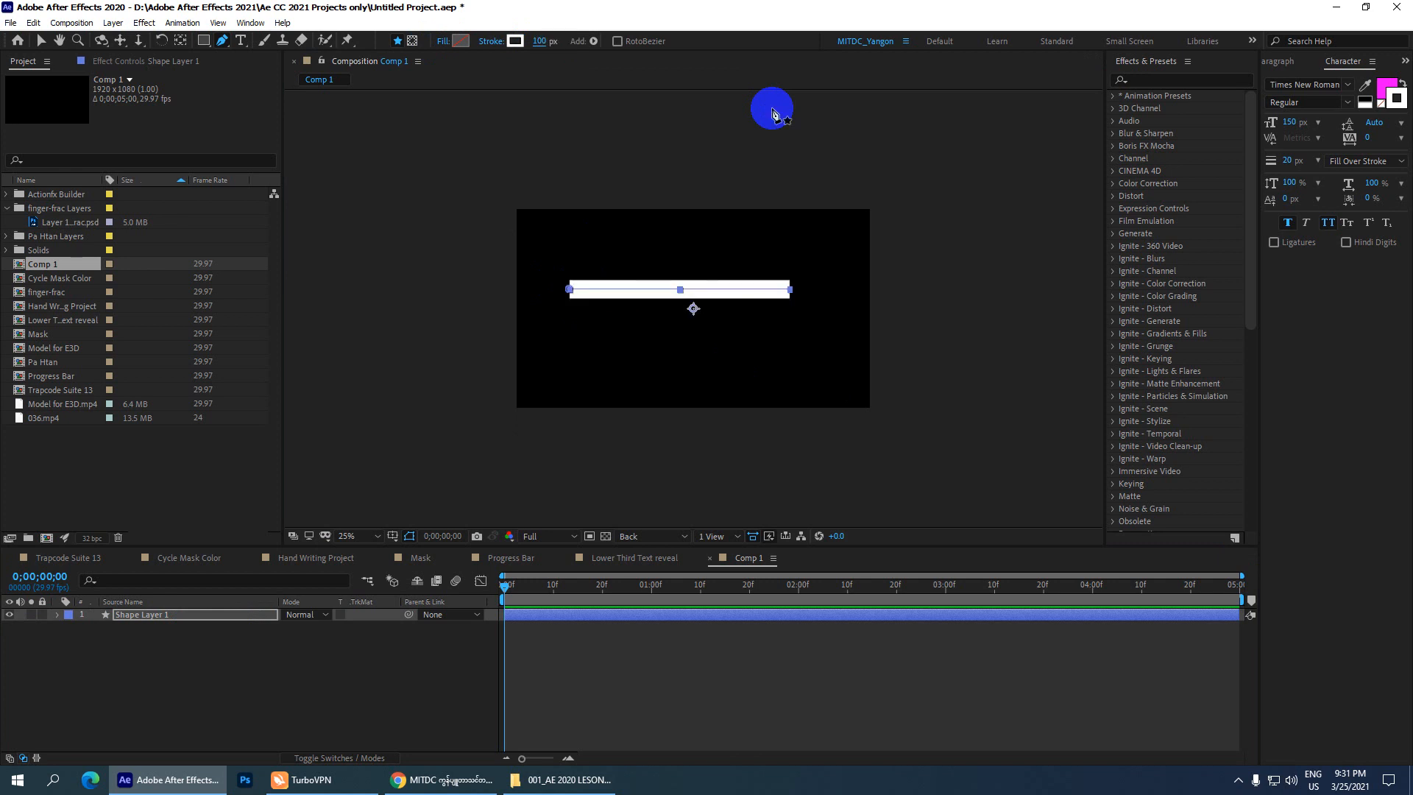
pyautogui.scroll(1, 646, 306)
pyautogui.scroll(-1, 647, 306)
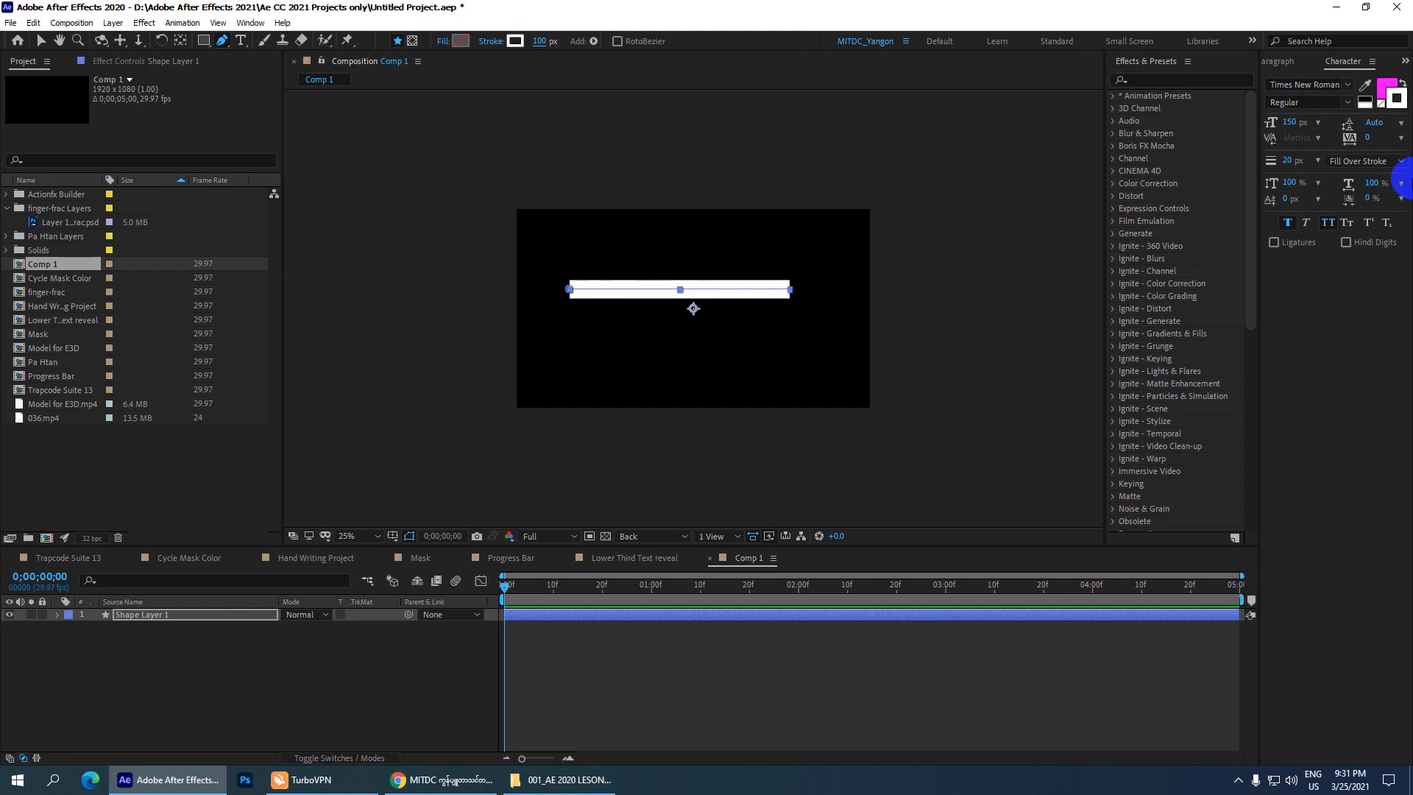
# Set the line's stroke colour to the basic purple with Red 128, Green 0 and Blue 255
pyautogui.click(515, 40)
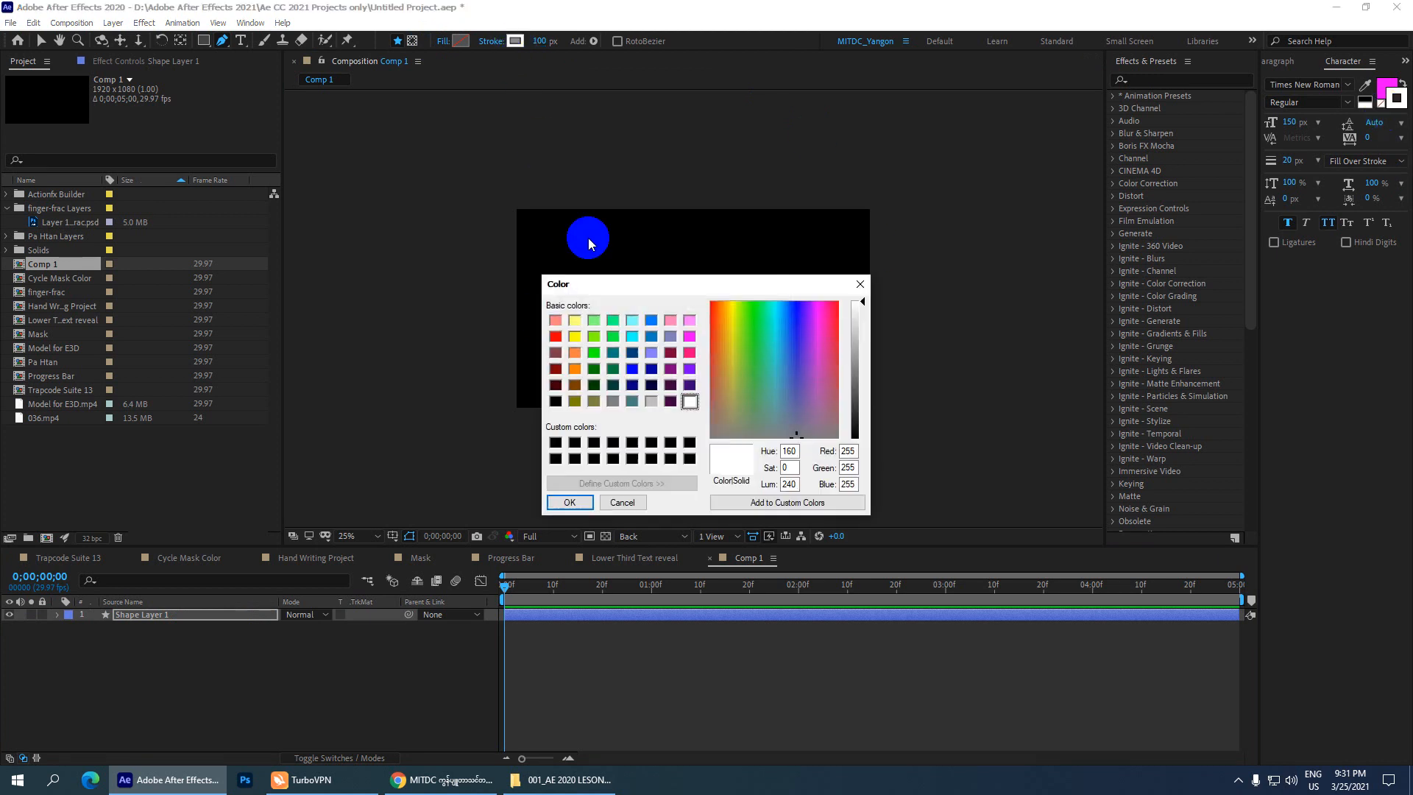
pyautogui.moveTo(631, 282); pyautogui.dragTo(219, 189)
pyautogui.click(275, 274)
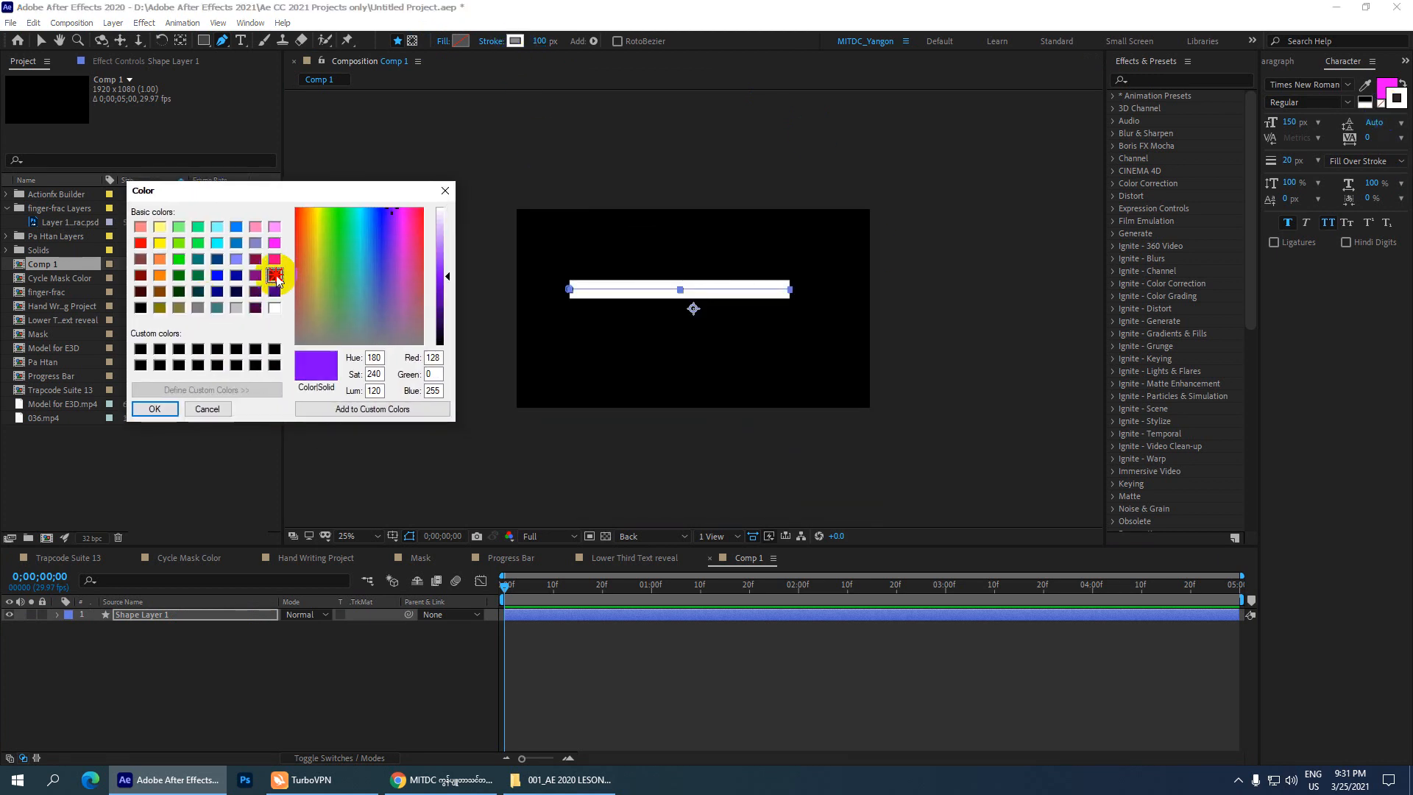
pyautogui.click(154, 408)
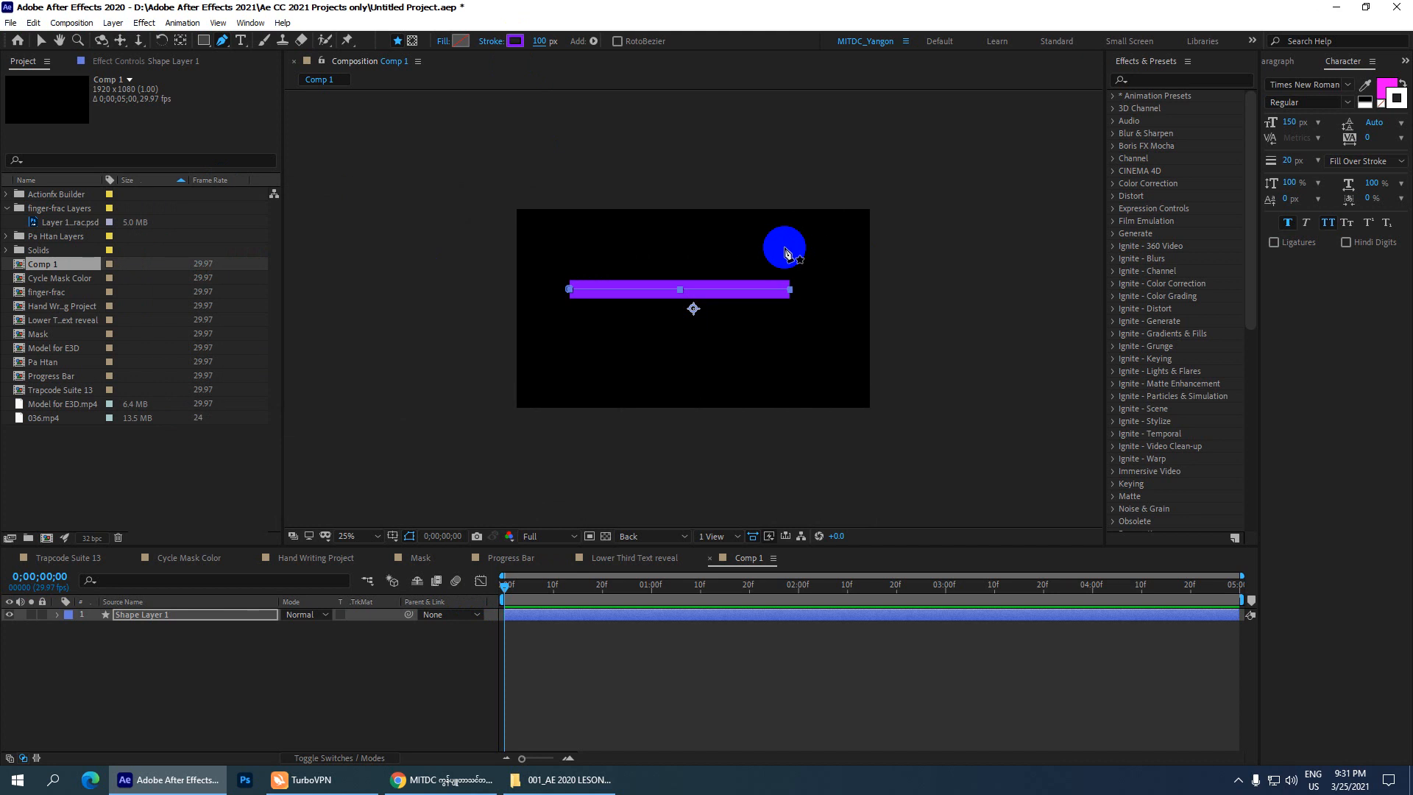
pyautogui.scroll(1, 776, 254)
pyautogui.scroll(-1, 776, 254)
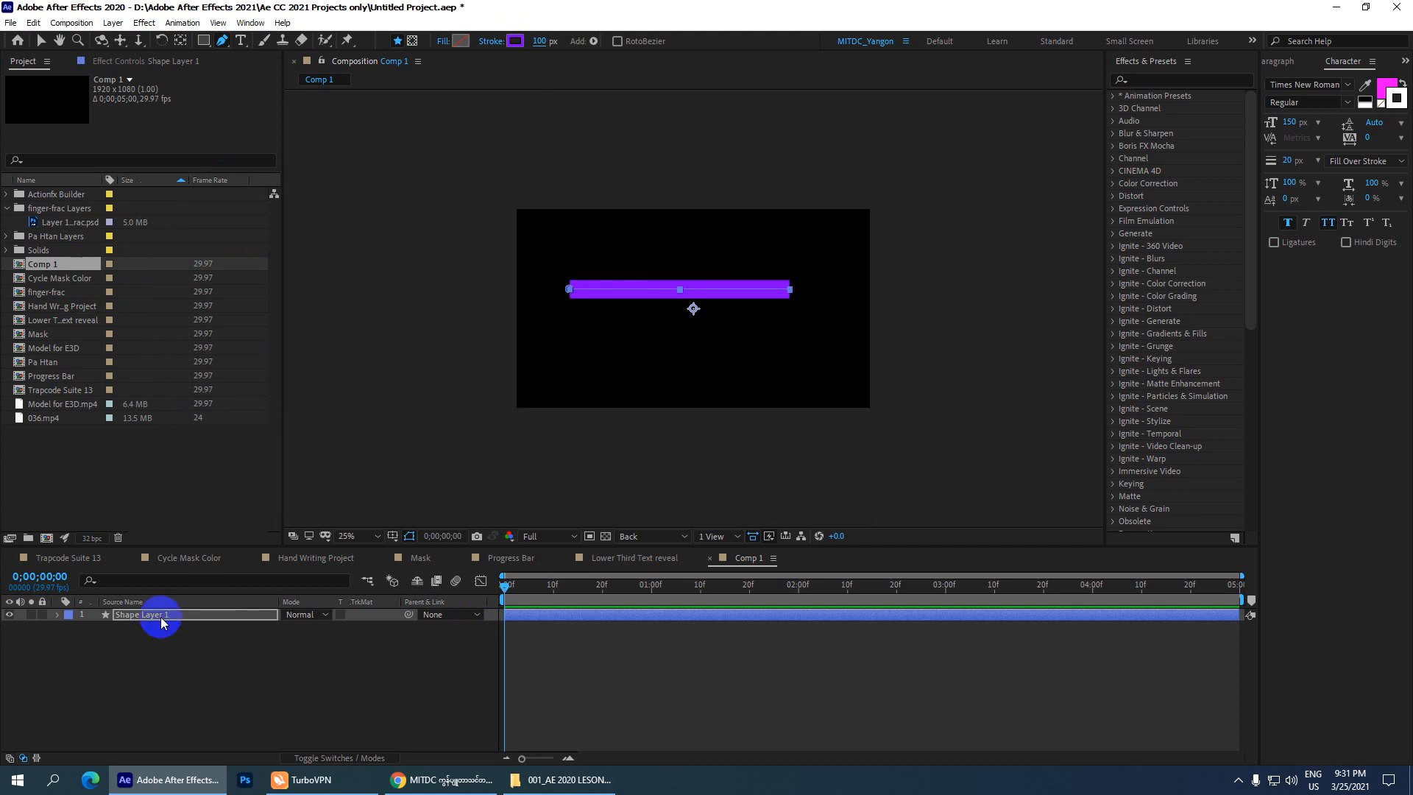
# Add a Trim Paths operation to the contents of Shape Layer 1 and expand its properties
pyautogui.click(129, 617)
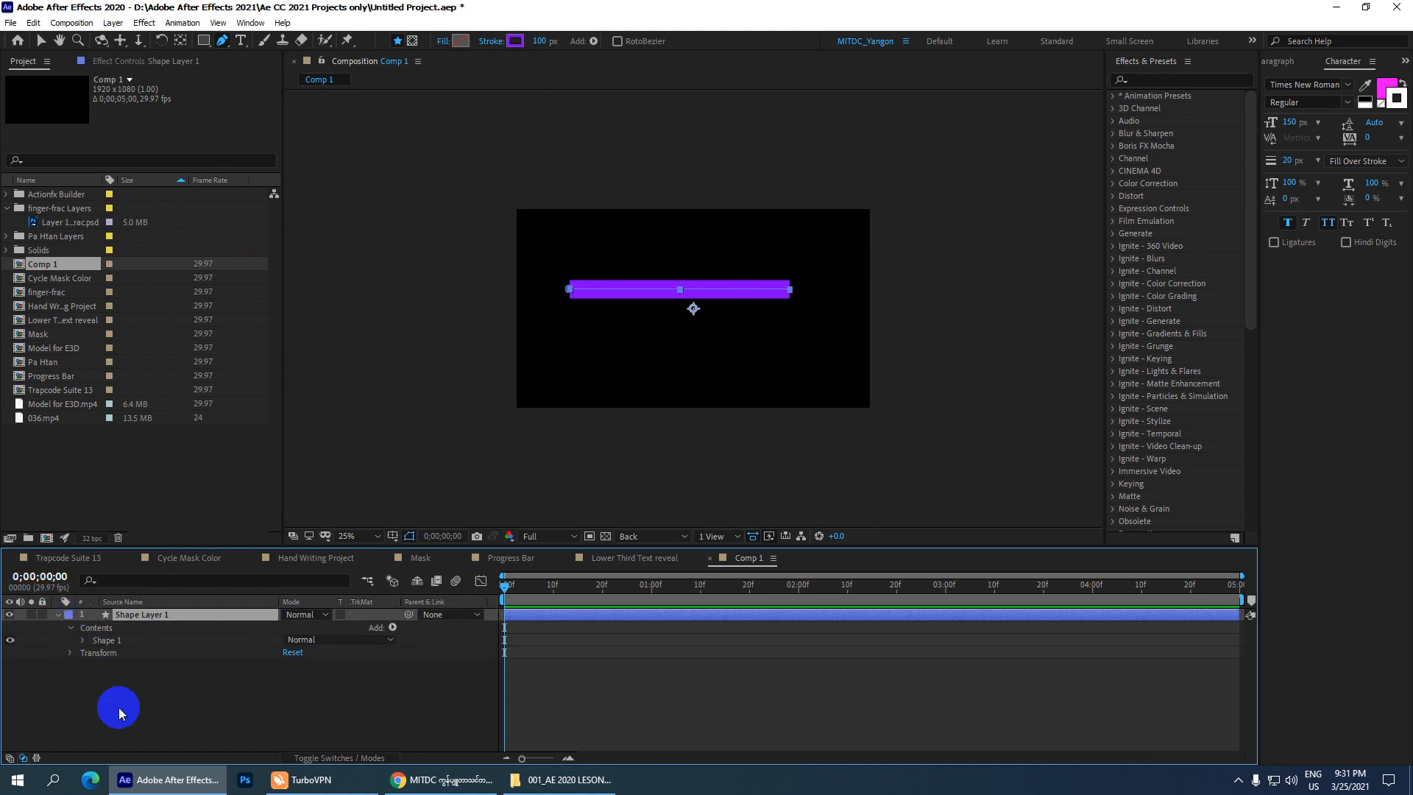
pyautogui.click(82, 640)
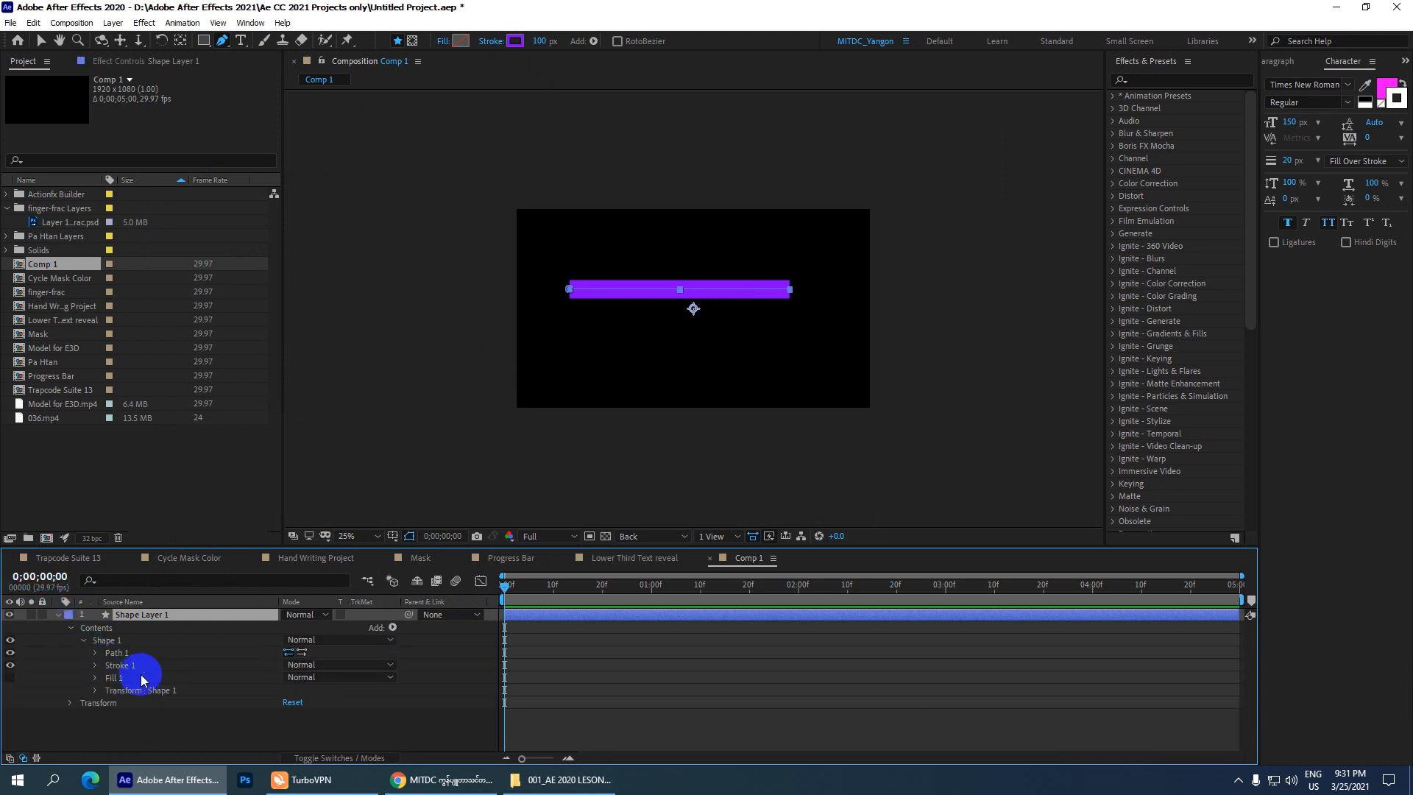
pyautogui.click(392, 627)
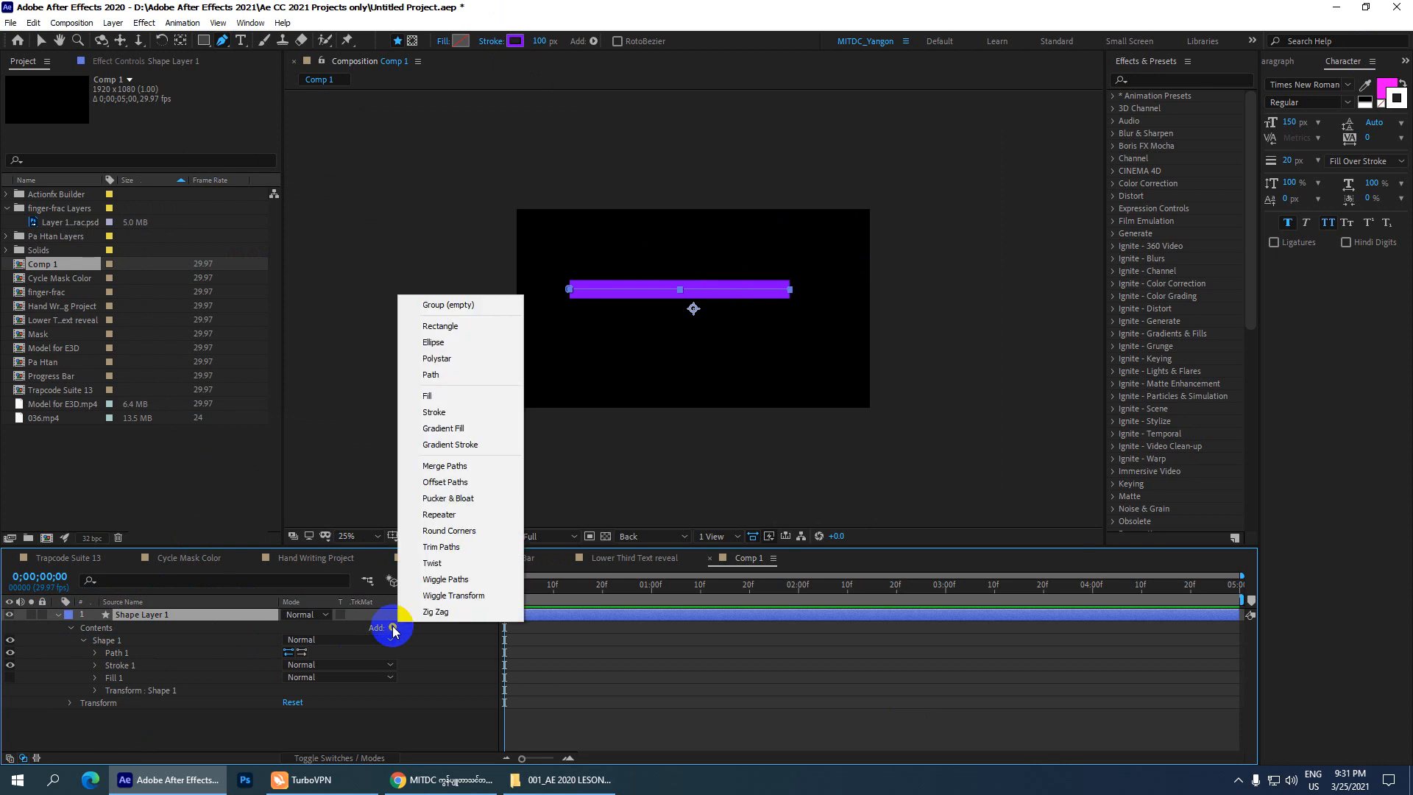
pyautogui.click(447, 548)
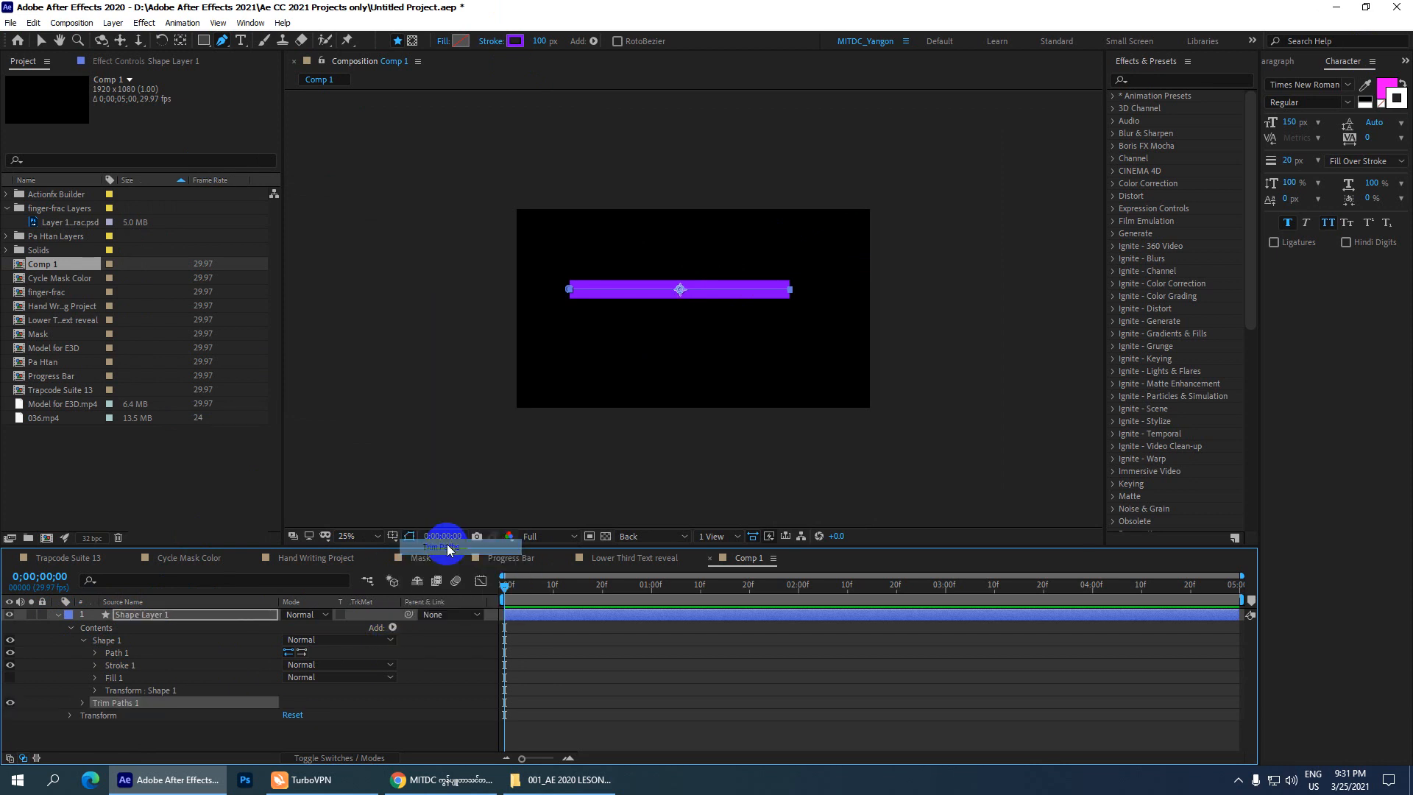
pyautogui.click(83, 704)
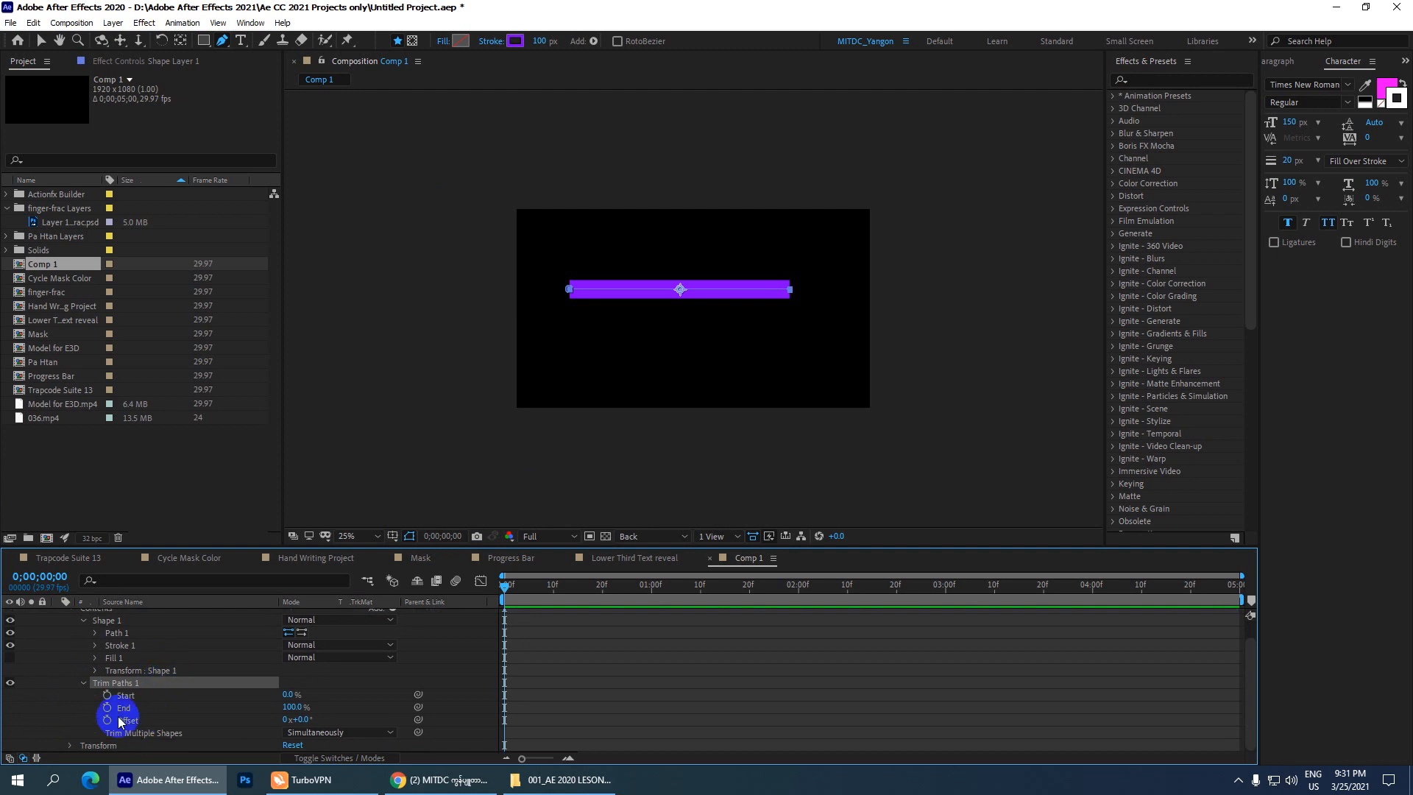
# Add a Trim Paths End keyframe of 0% at 0;00;00;10
pyautogui.moveTo(505, 587); pyautogui.dragTo(559, 592)
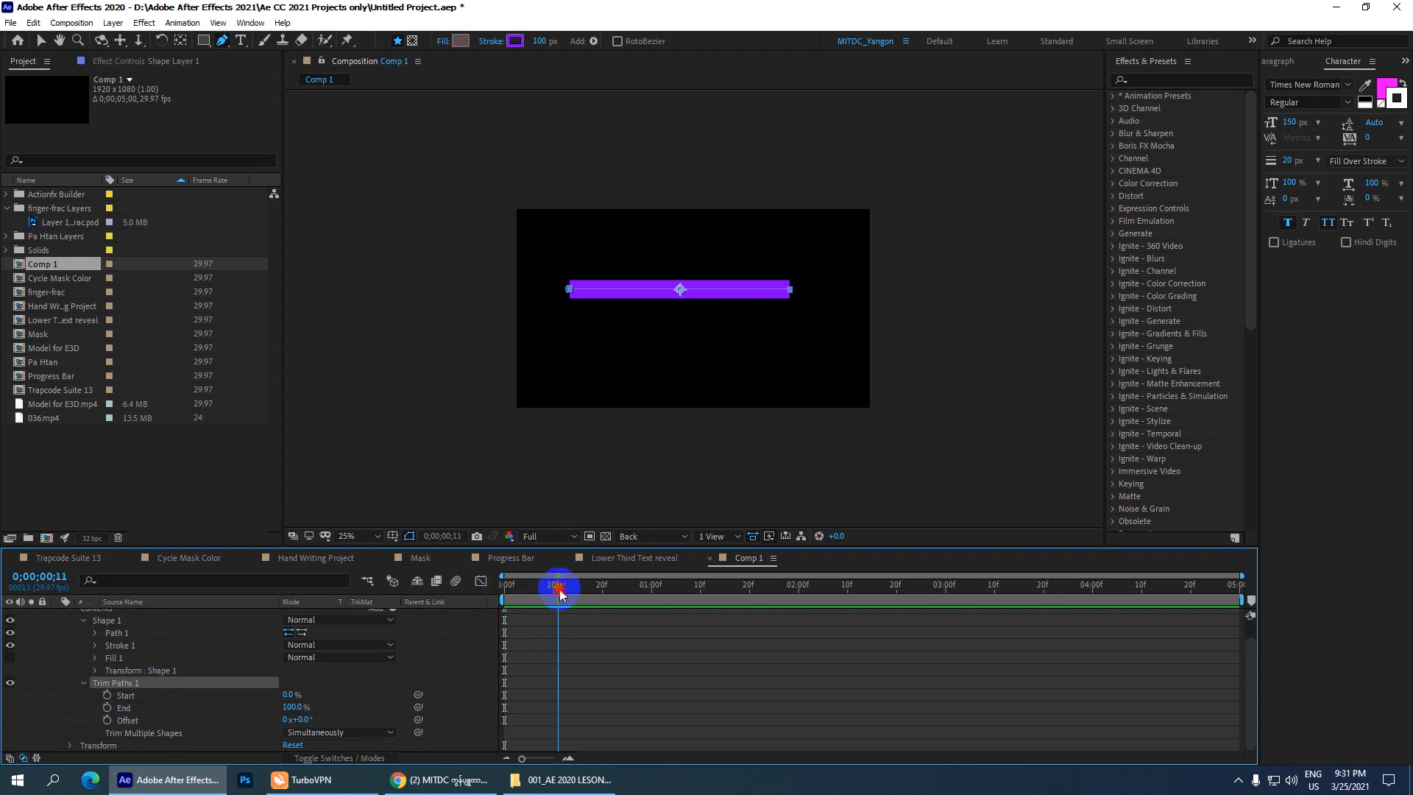
pyautogui.click(108, 708)
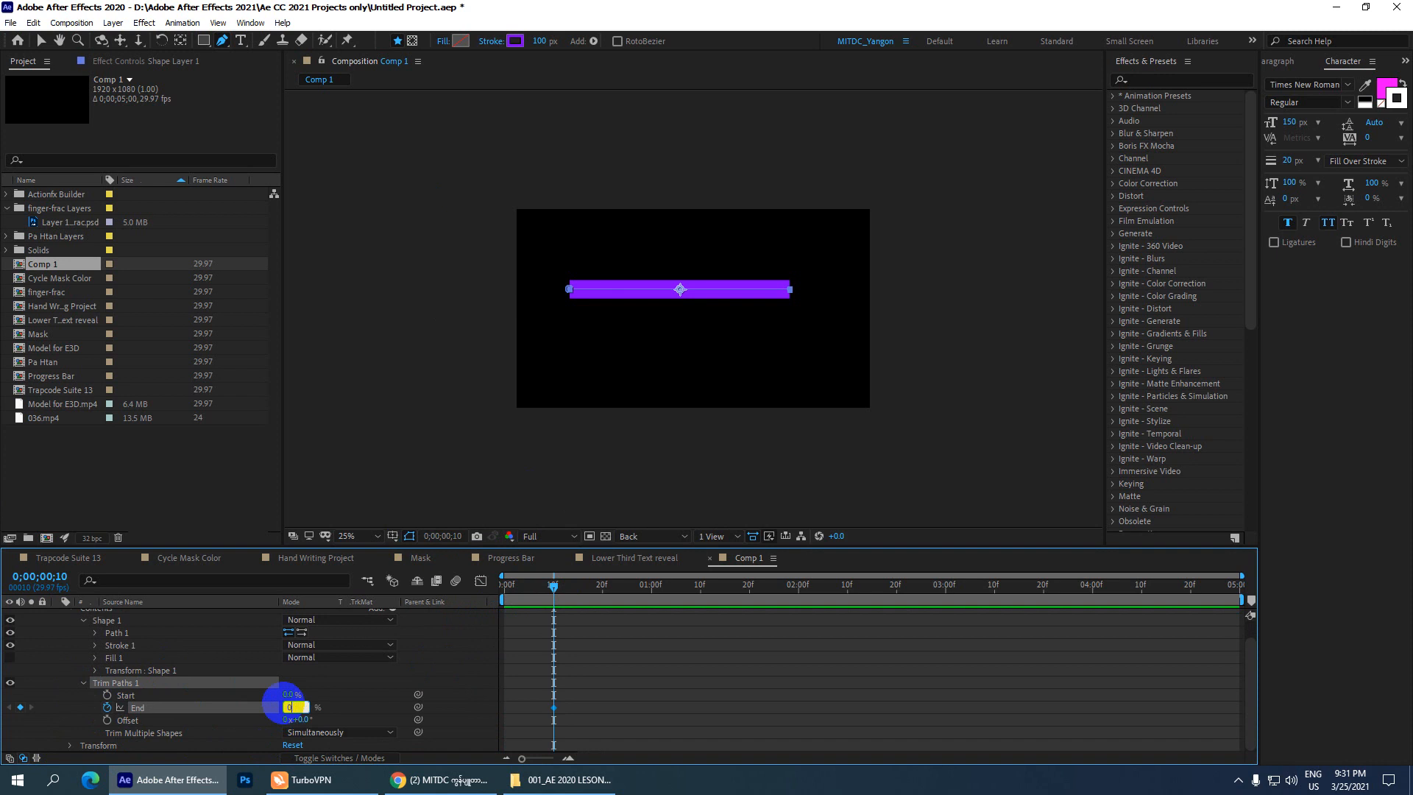
pyautogui.press('Return')
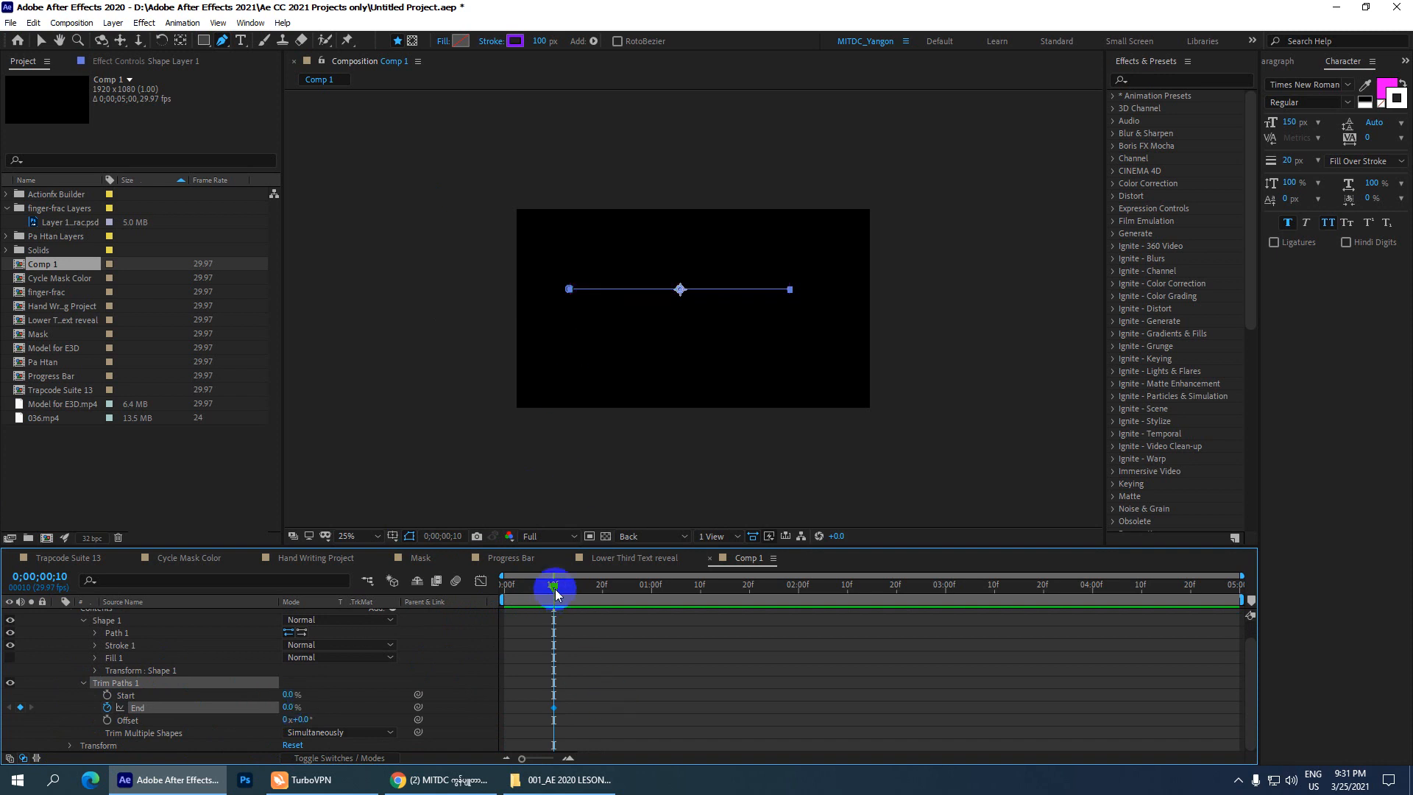
# Add a Trim Paths End keyframe of 100% at 0;00;01;10
pyautogui.moveTo(555, 593); pyautogui.dragTo(700, 587)
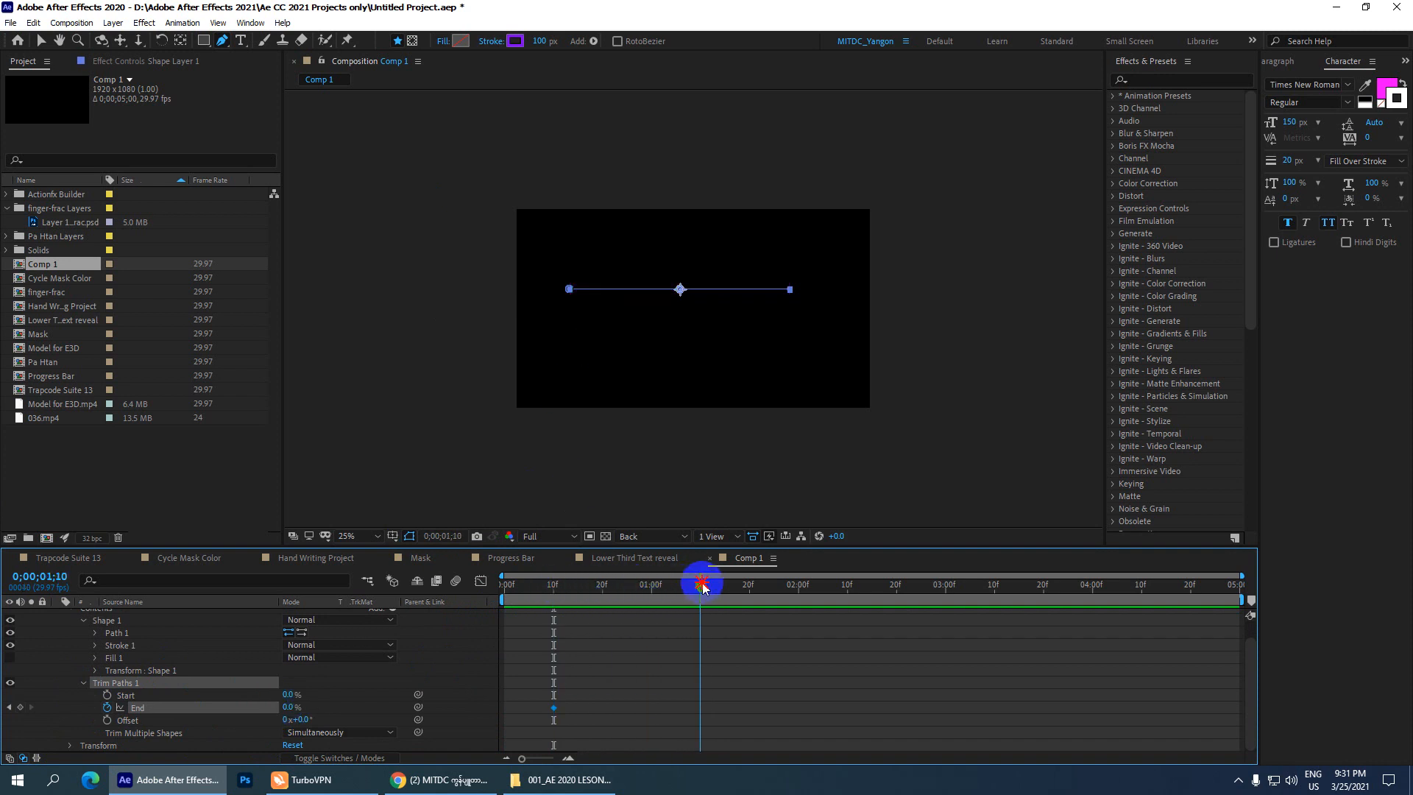
pyautogui.click(289, 707)
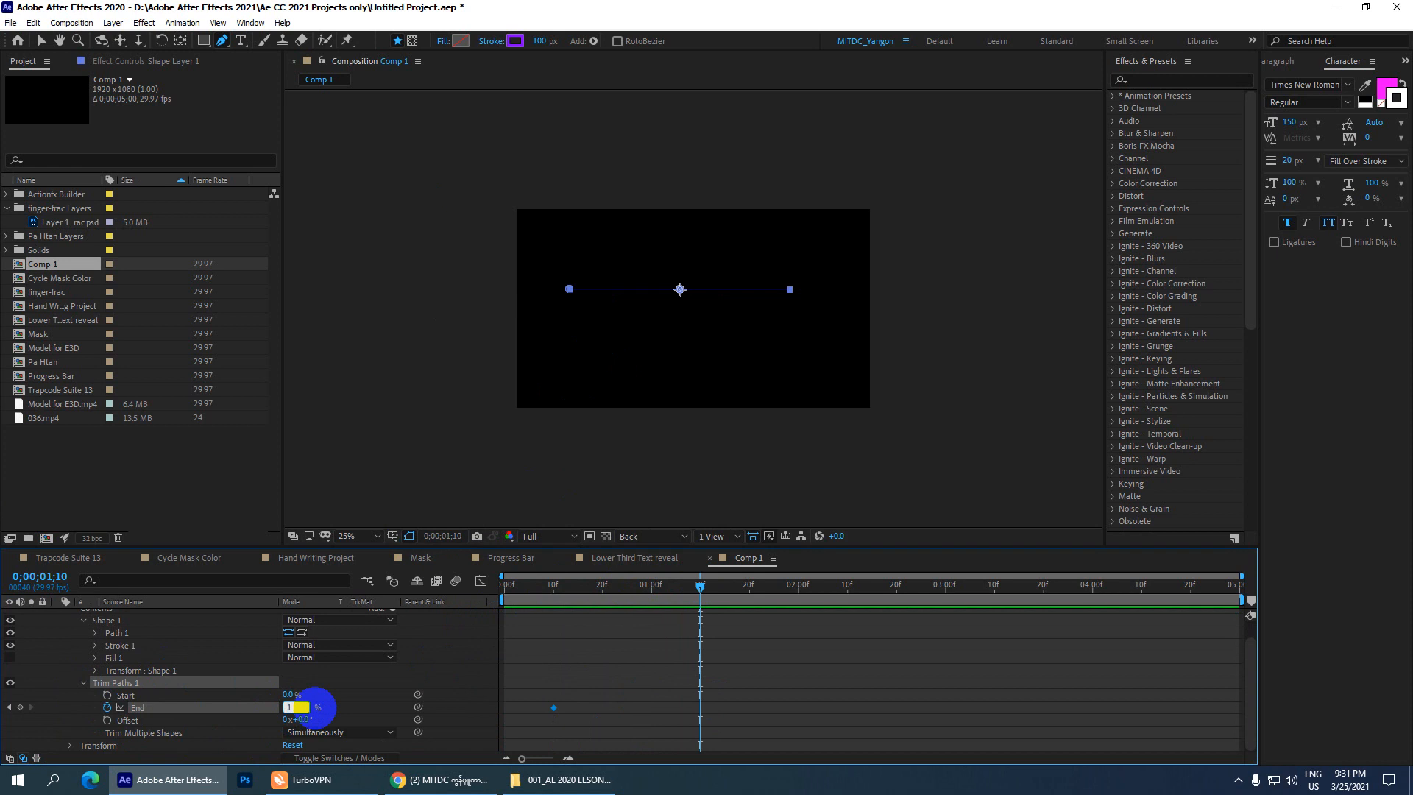
pyautogui.write('100')
pyautogui.press('Return')
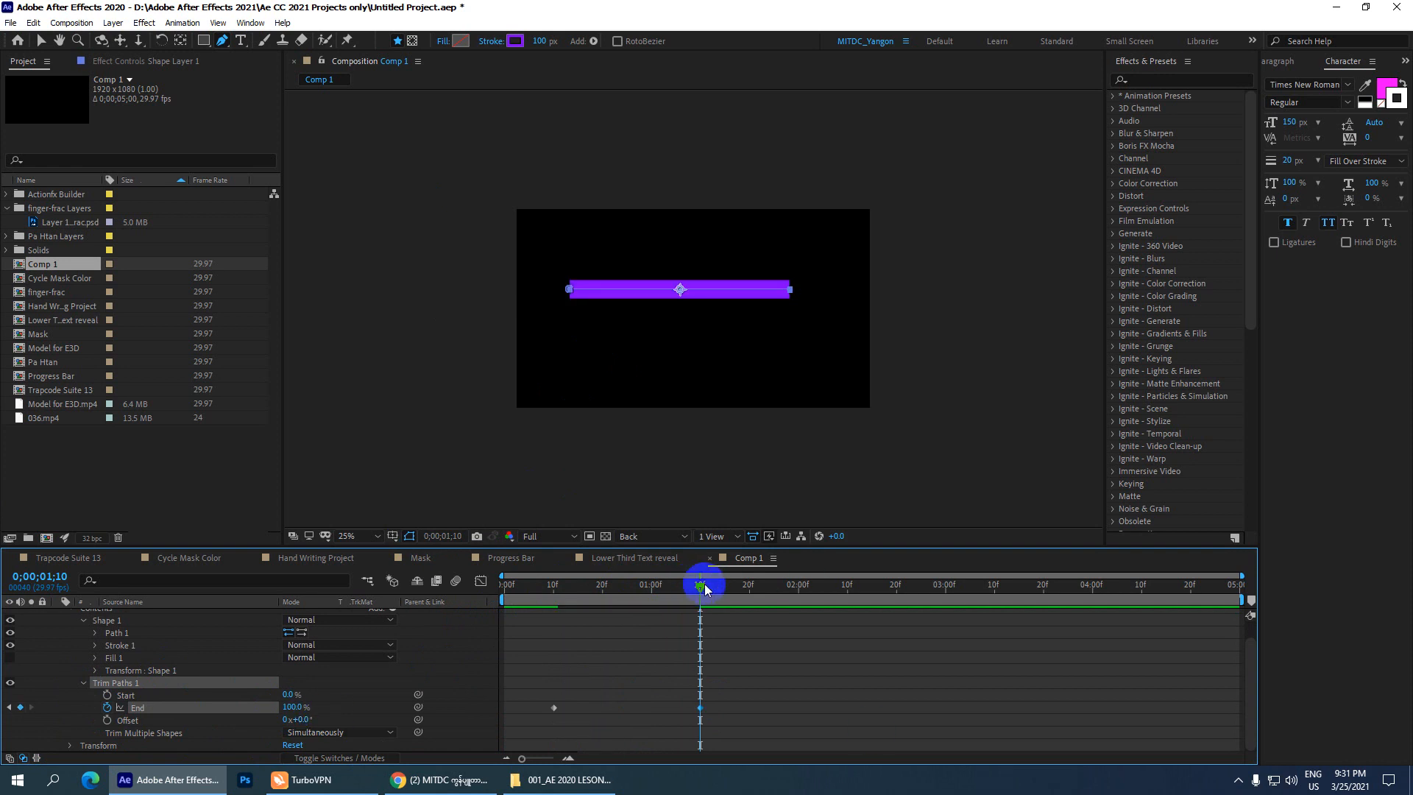
# Preview the trimmed line animation from the first frame, and return the playhead to the start
pyautogui.moveTo(703, 587); pyautogui.dragTo(478, 589)
pyautogui.press('space')
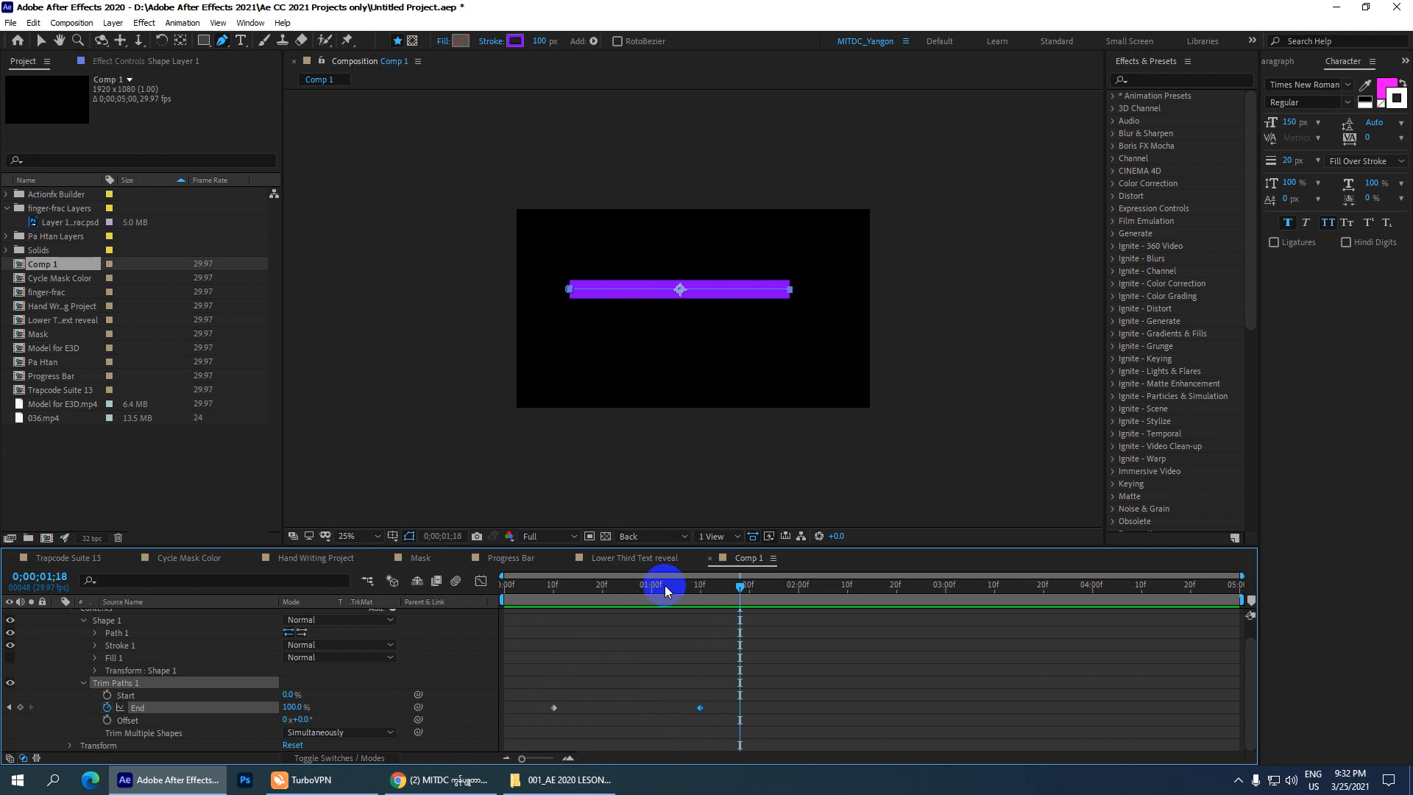
pyautogui.moveTo(662, 584); pyautogui.dragTo(482, 584)
# Hide the subscribe text layer in the Lower Third Text reveal composition, and scrub back to 0;00;01;14
pyautogui.click(653, 559)
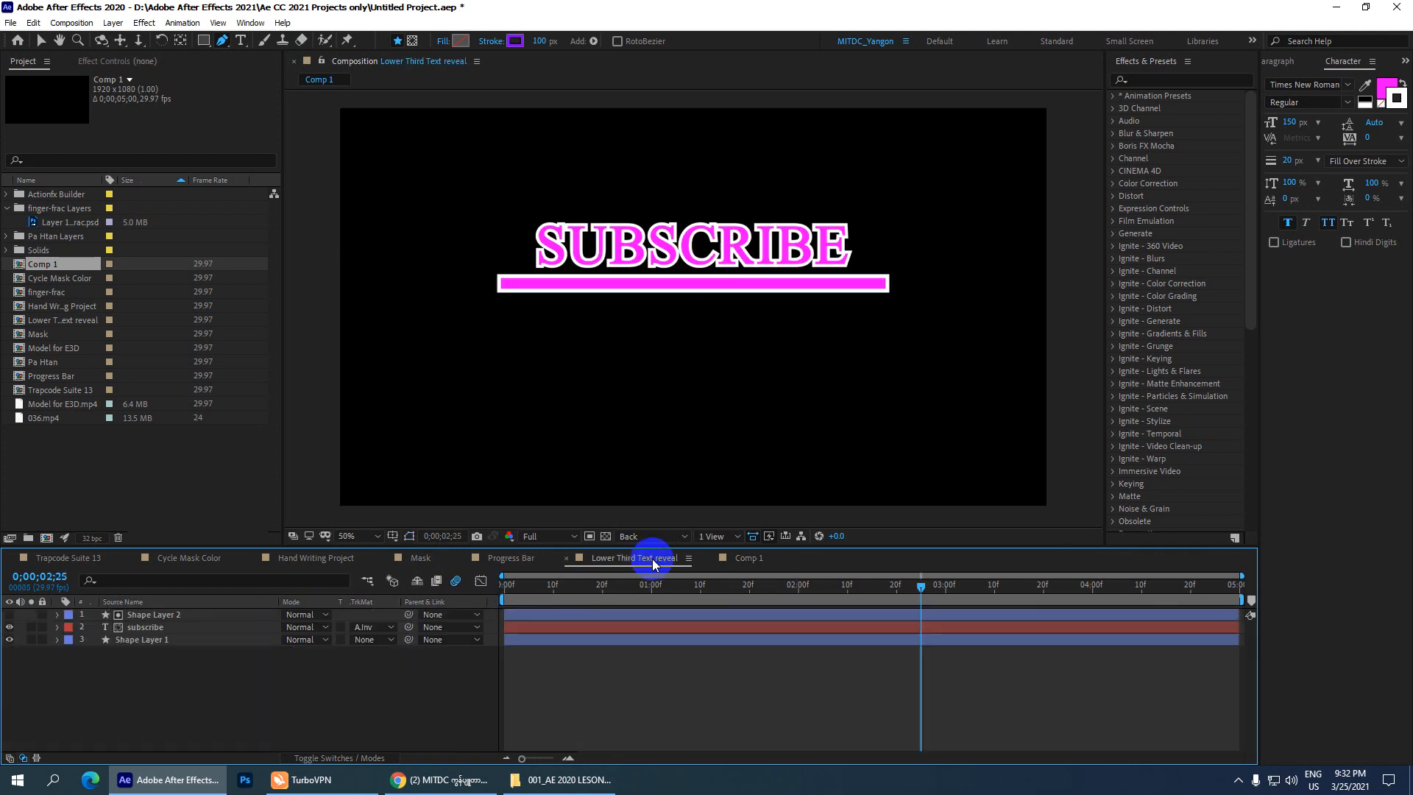
pyautogui.click(9, 627)
pyautogui.click(904, 589)
pyautogui.moveTo(905, 594); pyautogui.dragTo(719, 624)
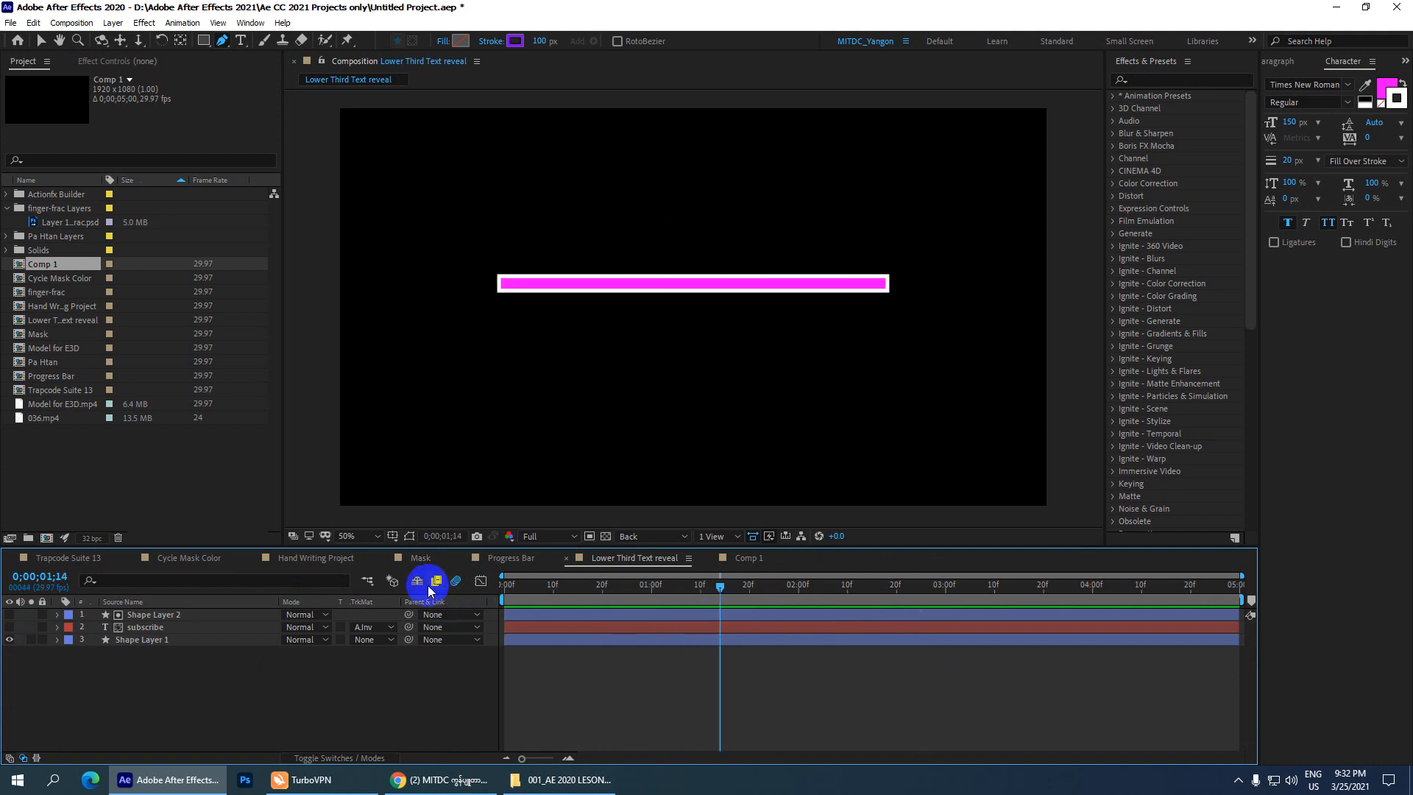
# Show the mask outline of Shape Layer 1 and scrub to 0;00;02;04 to examine the mask's movement across the bar
pyautogui.click(158, 639)
pyautogui.click(410, 536)
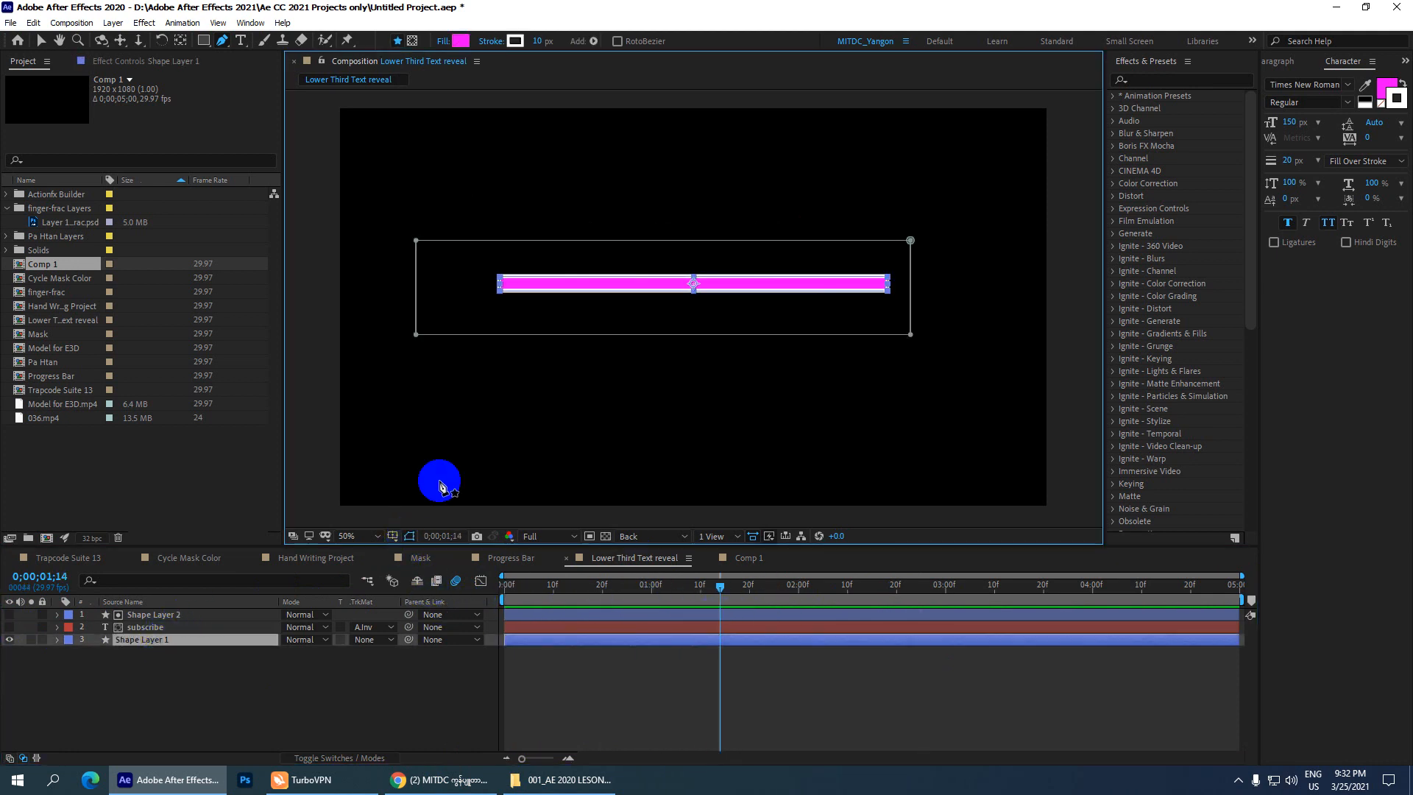
pyautogui.moveTo(718, 592); pyautogui.dragTo(801, 603)
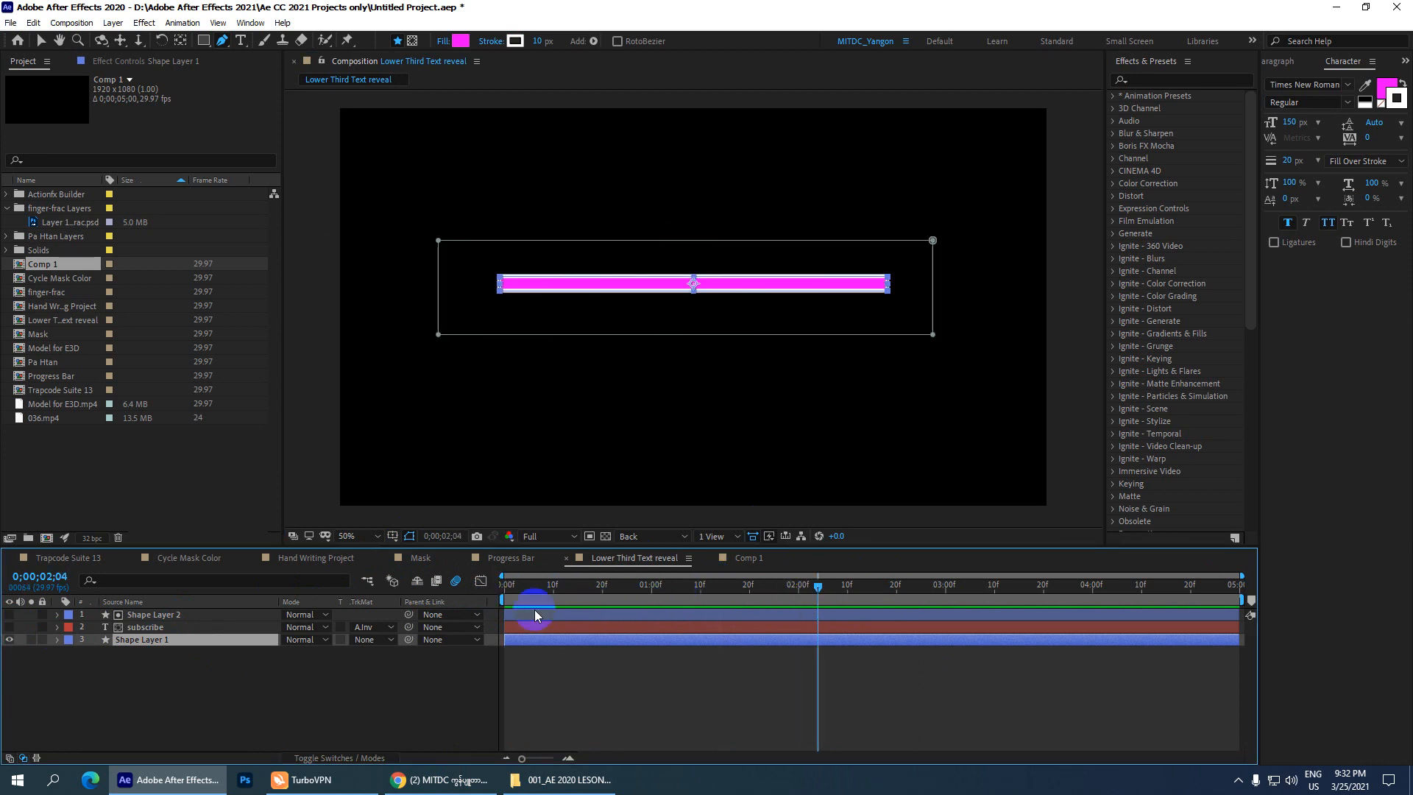
# Return to Comp 1 and scrub to 0;00;01;03 to examine the partly drawn purple bar and its Trim Paths End value
pyautogui.click(741, 561)
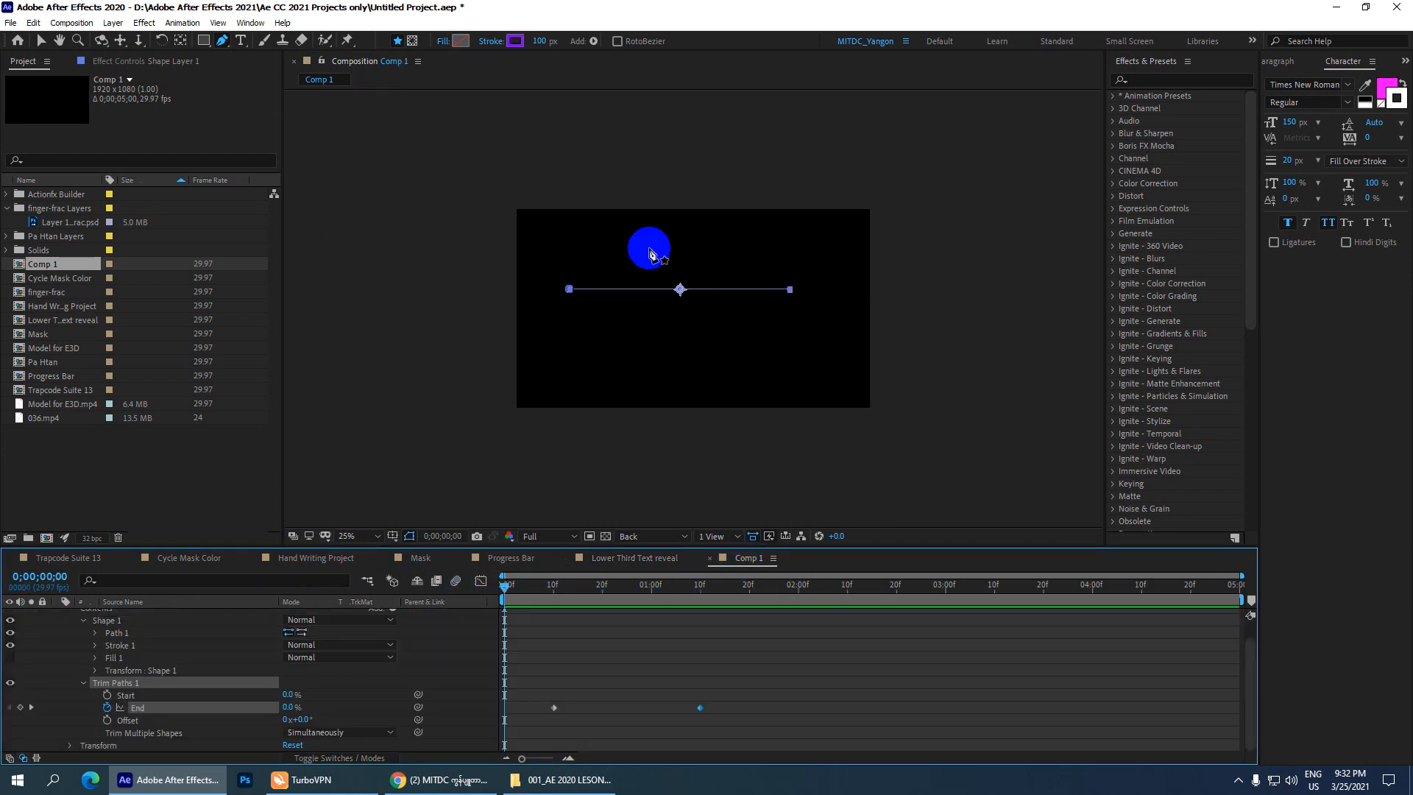
pyautogui.moveTo(508, 589); pyautogui.dragTo(661, 586)
pyautogui.scroll(1, 757, 293)
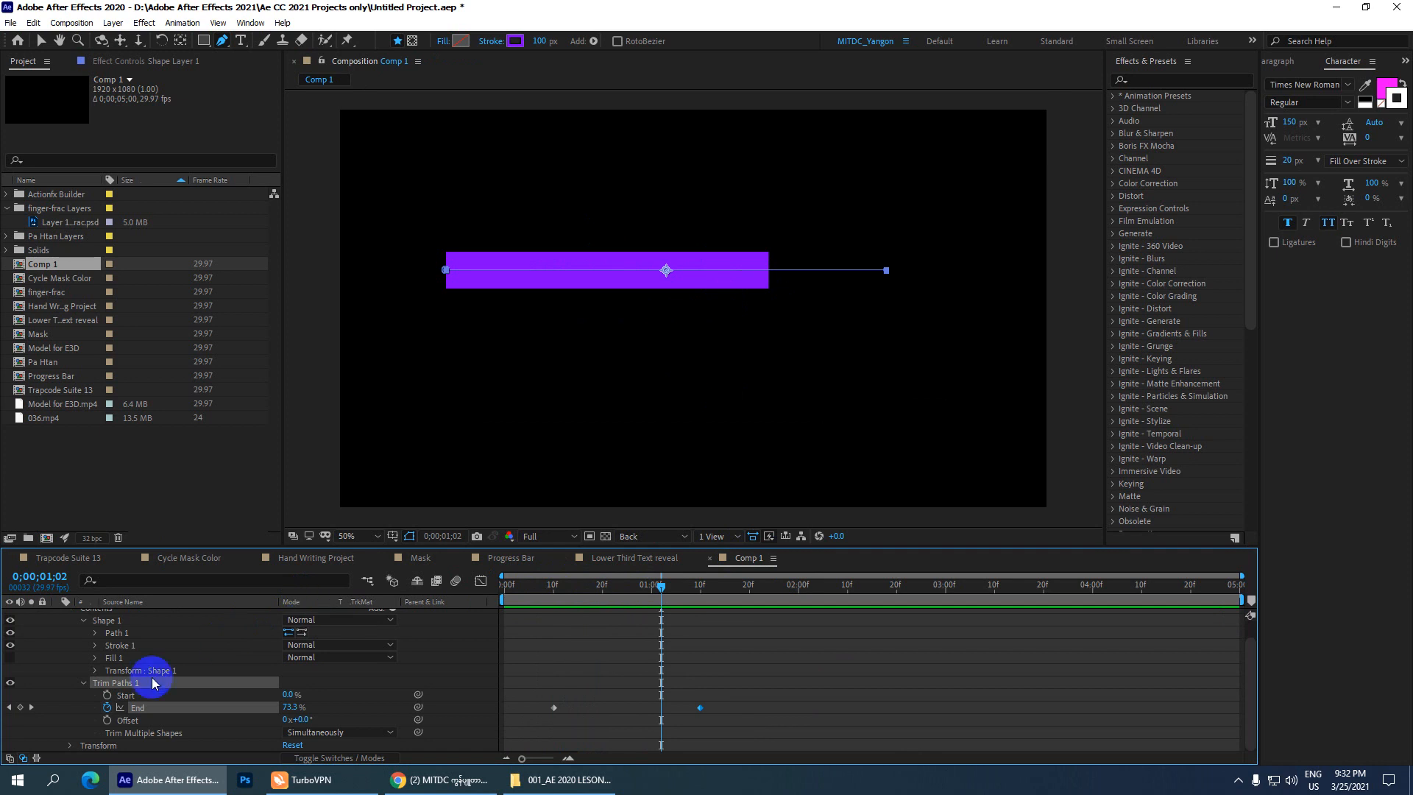
pyautogui.moveTo(659, 587)
pyautogui.mouseDown()
pyautogui.moveTo(552, 584)
pyautogui.moveTo(699, 574)
pyautogui.moveTo(666, 578)
pyautogui.mouseUp()
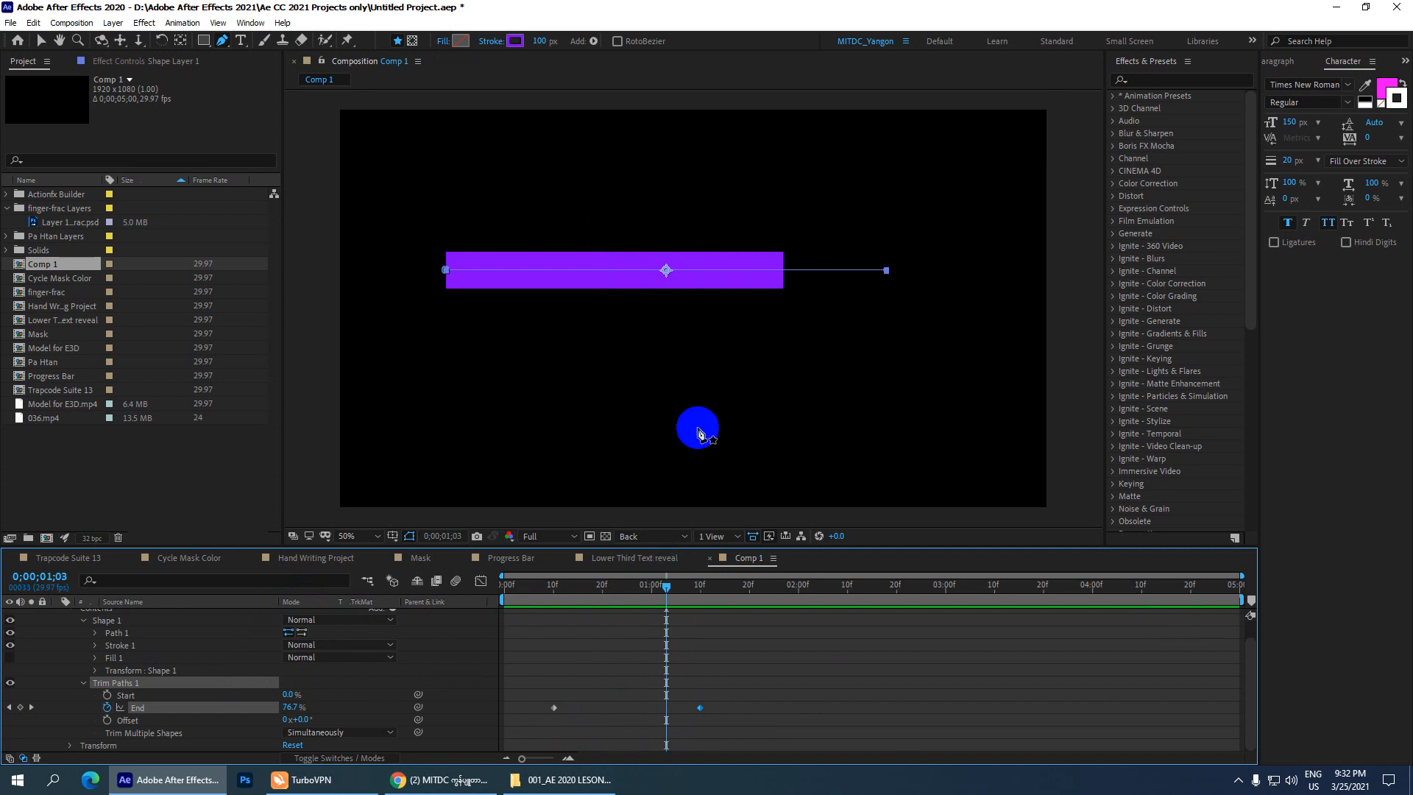
# Collapse Shape Layer 1 and enable motion blur for both the layer and the Comp 1 composition
pyautogui.scroll(2, 81, 629)
pyautogui.click(57, 614)
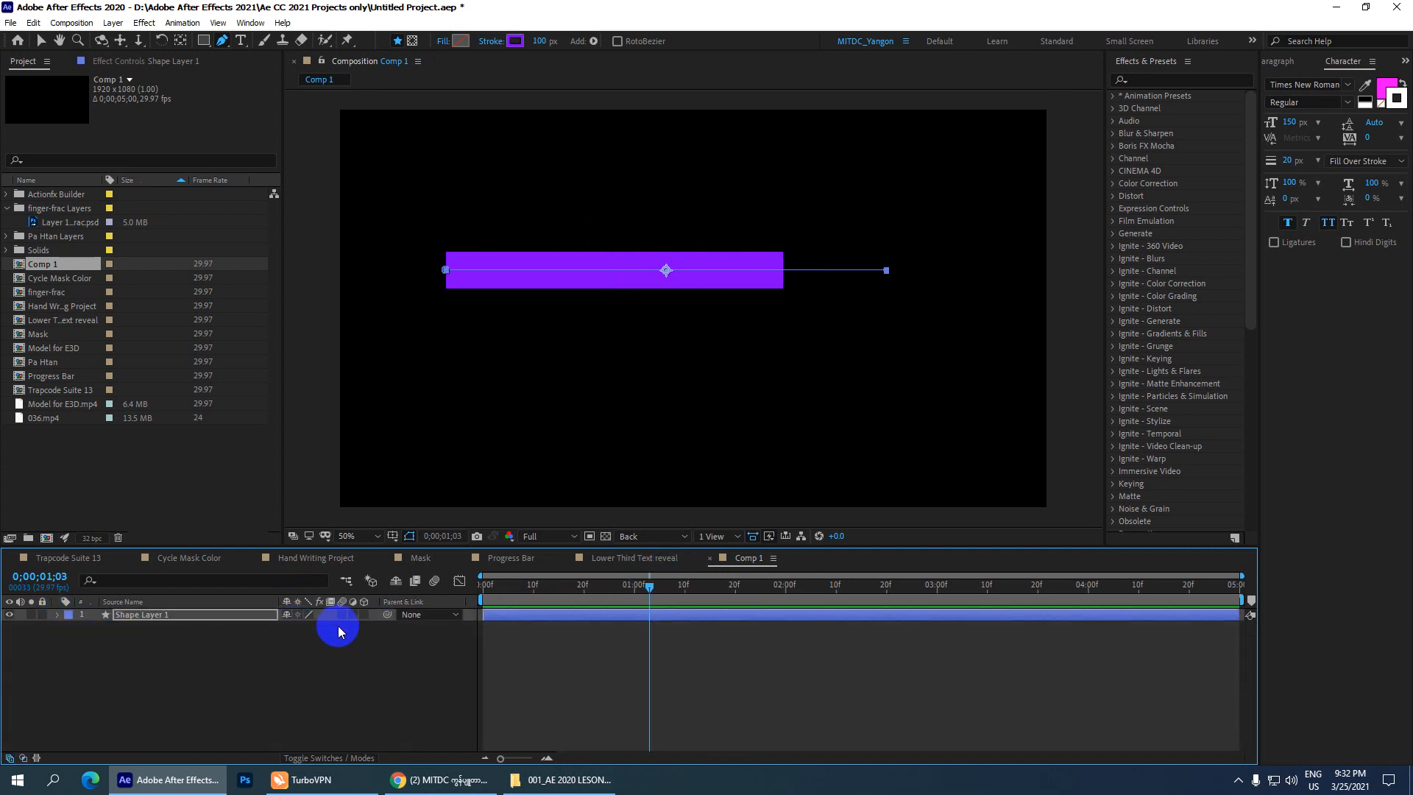
pyautogui.press('F4')
pyautogui.scroll(1, 797, 272)
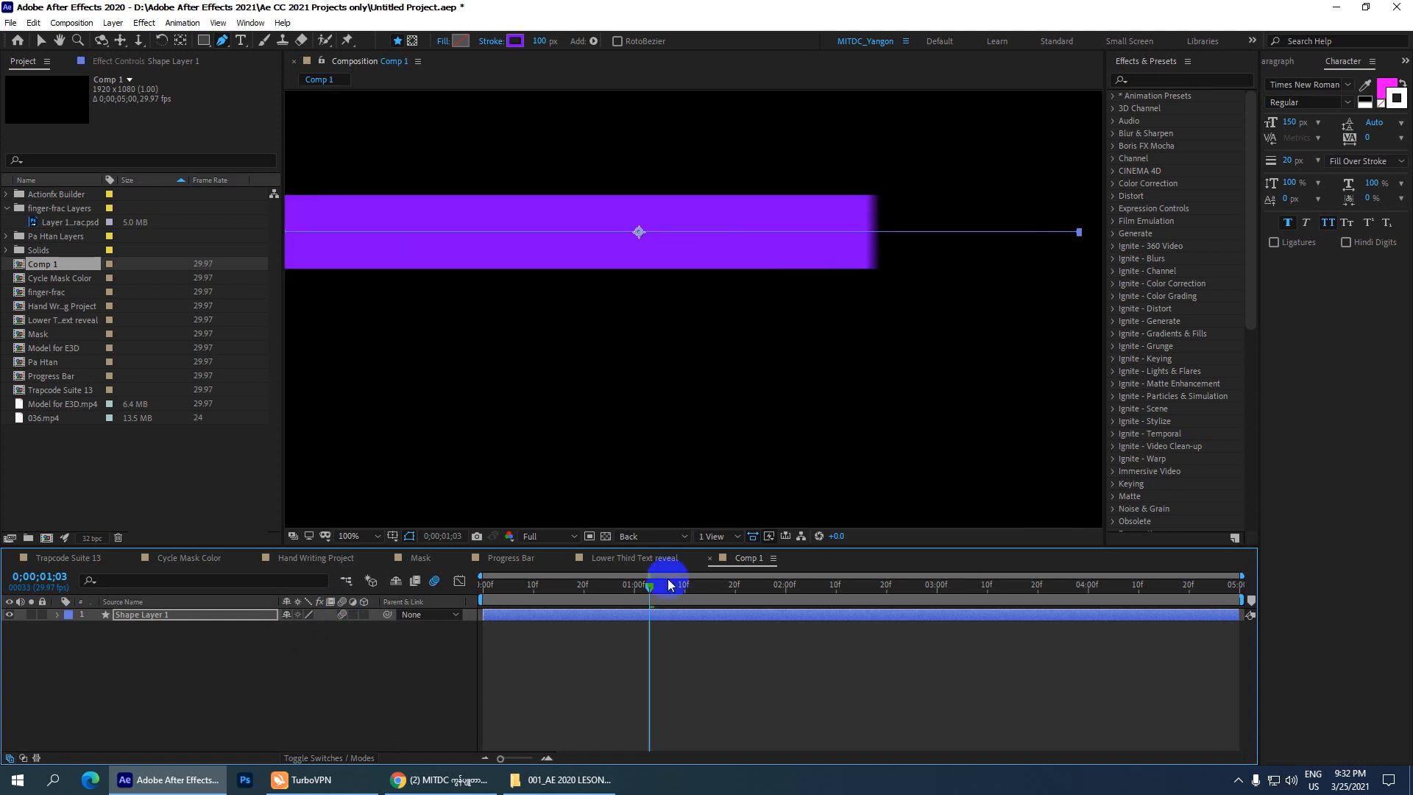
# Preview the motion-blurred bar animation from the first frame with the whole frame in view, and scrub past its end
pyautogui.moveTo(650, 588); pyautogui.dragTo(456, 590)
pyautogui.press(',')
pyautogui.press(',')
pyautogui.press(',')
pyautogui.press(',')
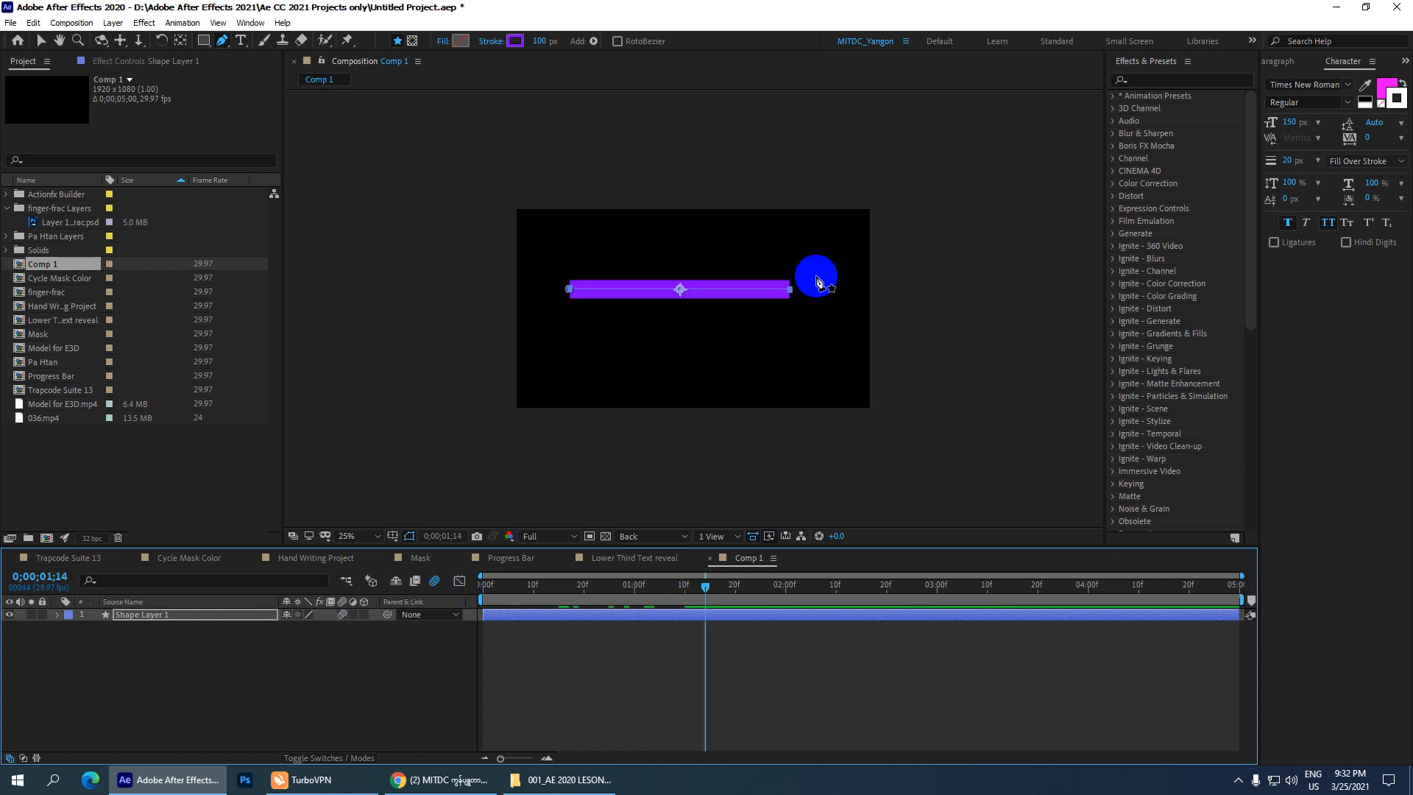
pyautogui.moveTo(699, 587)
pyautogui.mouseDown()
pyautogui.moveTo(468, 598)
pyautogui.moveTo(771, 587)
pyautogui.mouseUp()
# Return to the Lower Third Text reveal composition and save the project
pyautogui.click(646, 565)
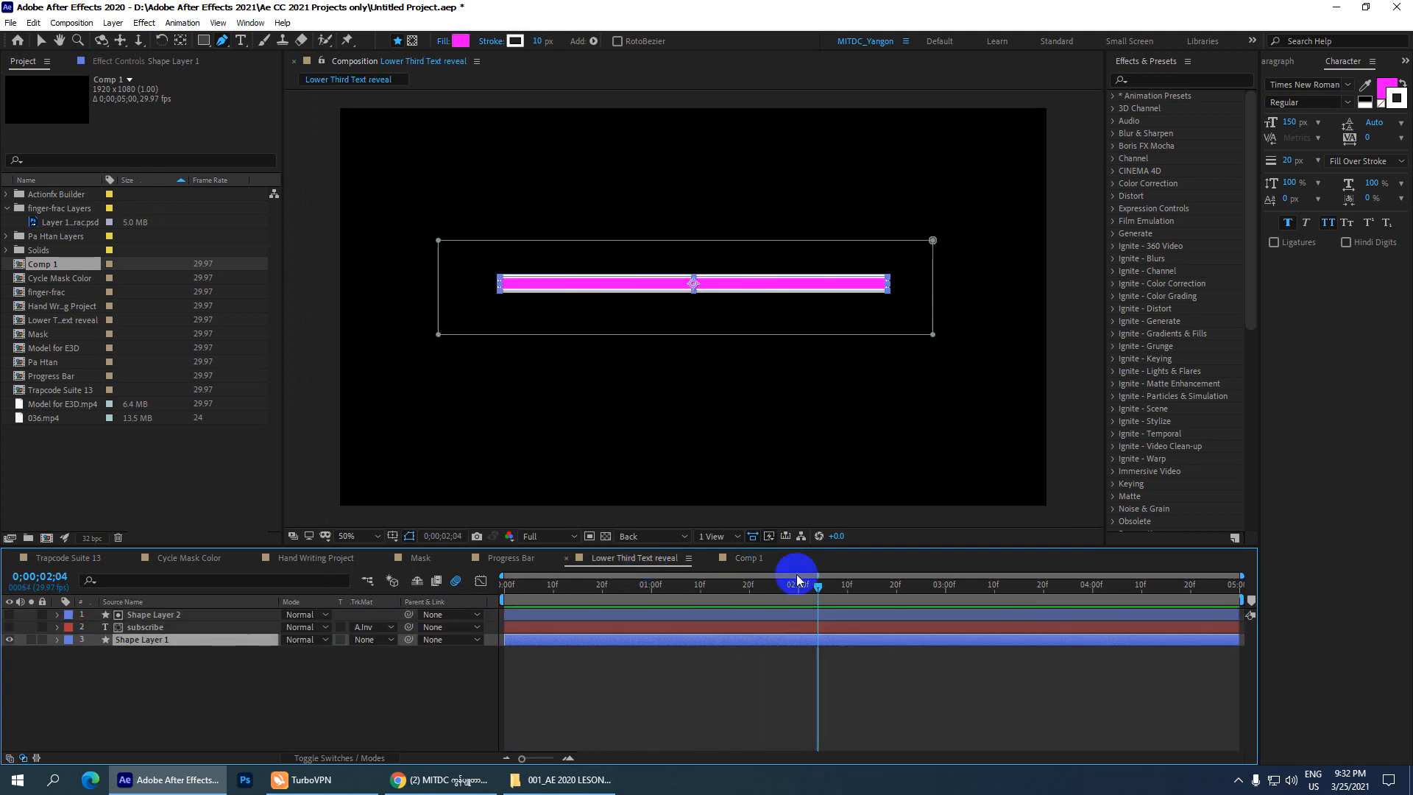
pyautogui.hotkey('ctrl', 's')
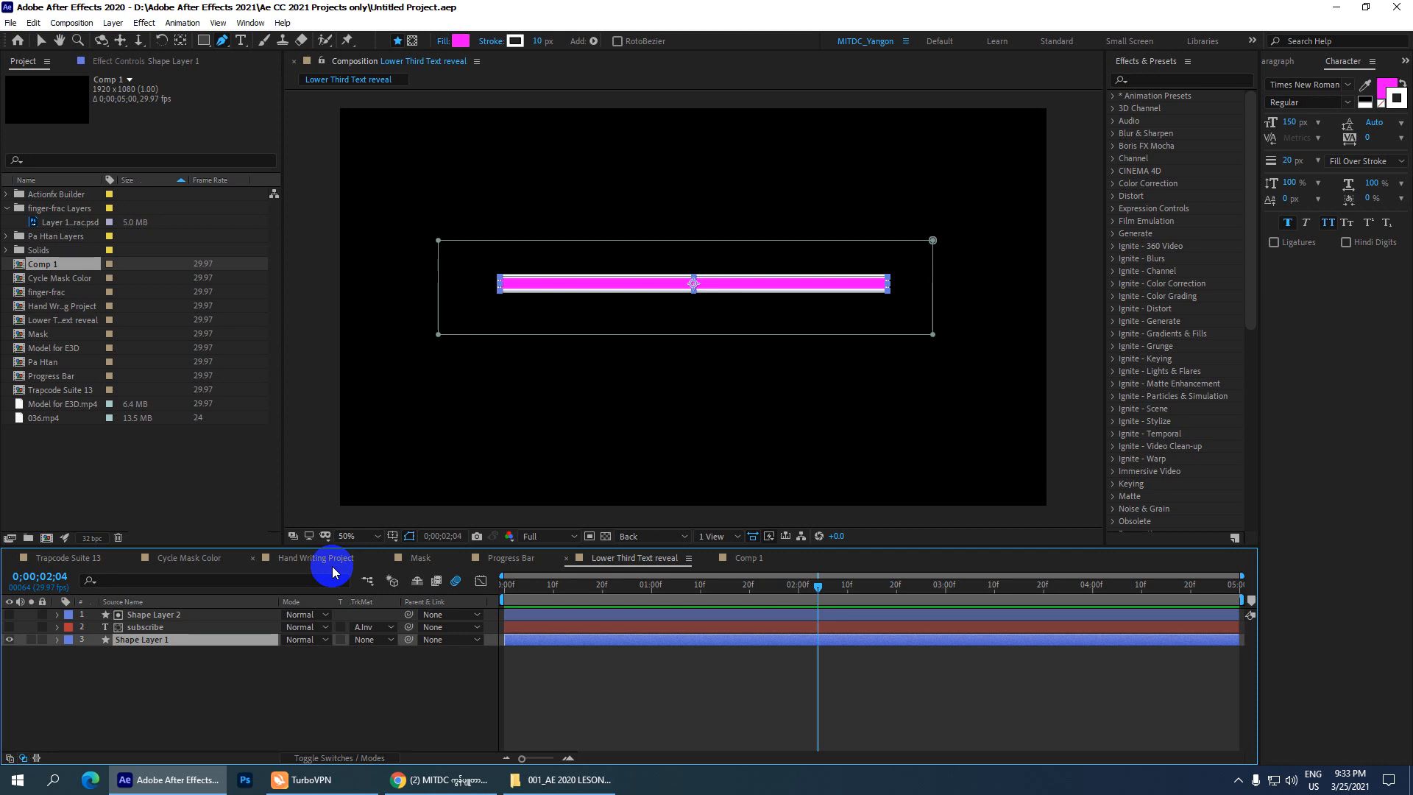
# Switch to Chrome to view the MITDC YouTube channel's uploaded videos, and minimize the browser back to the desktop
pyautogui.click(1335, 8)
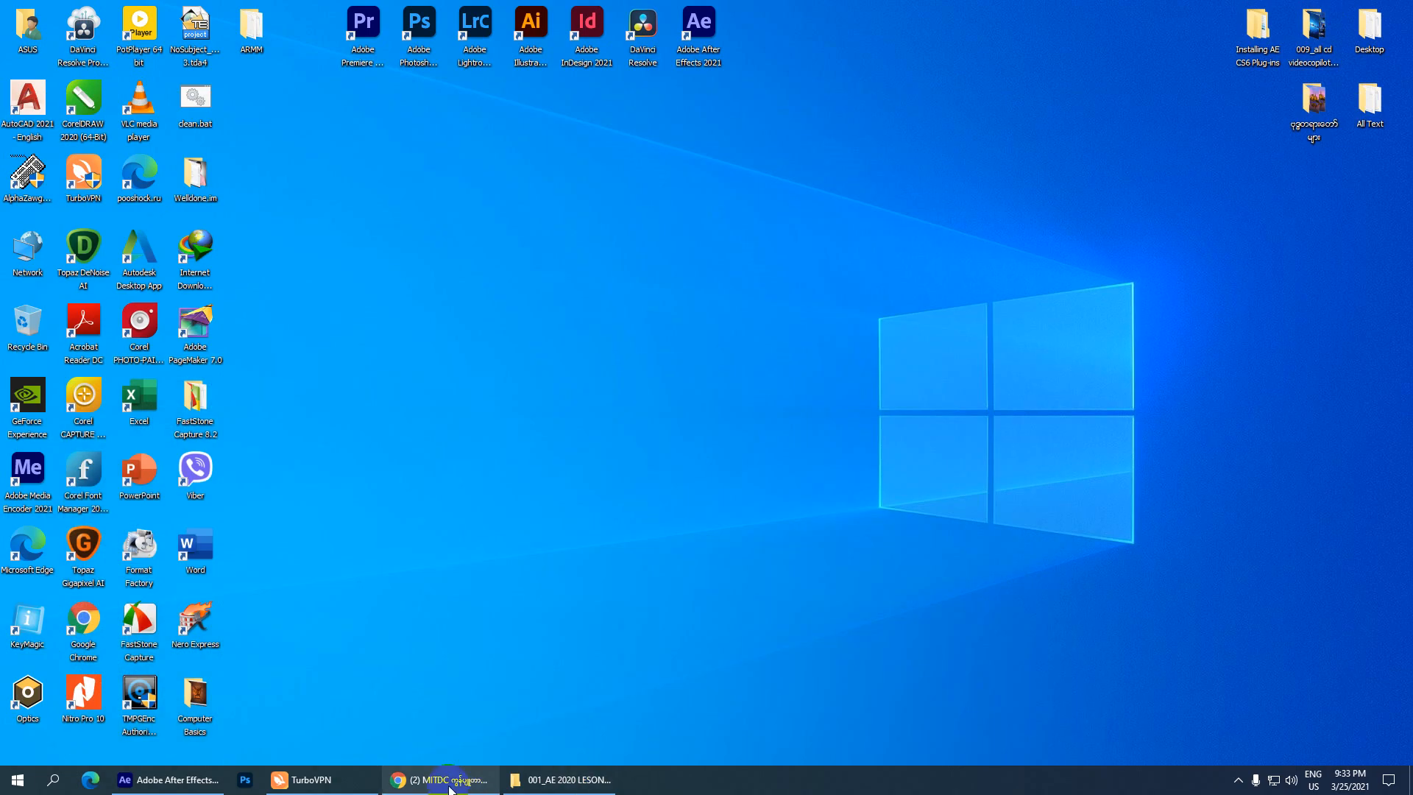
pyautogui.click(449, 781)
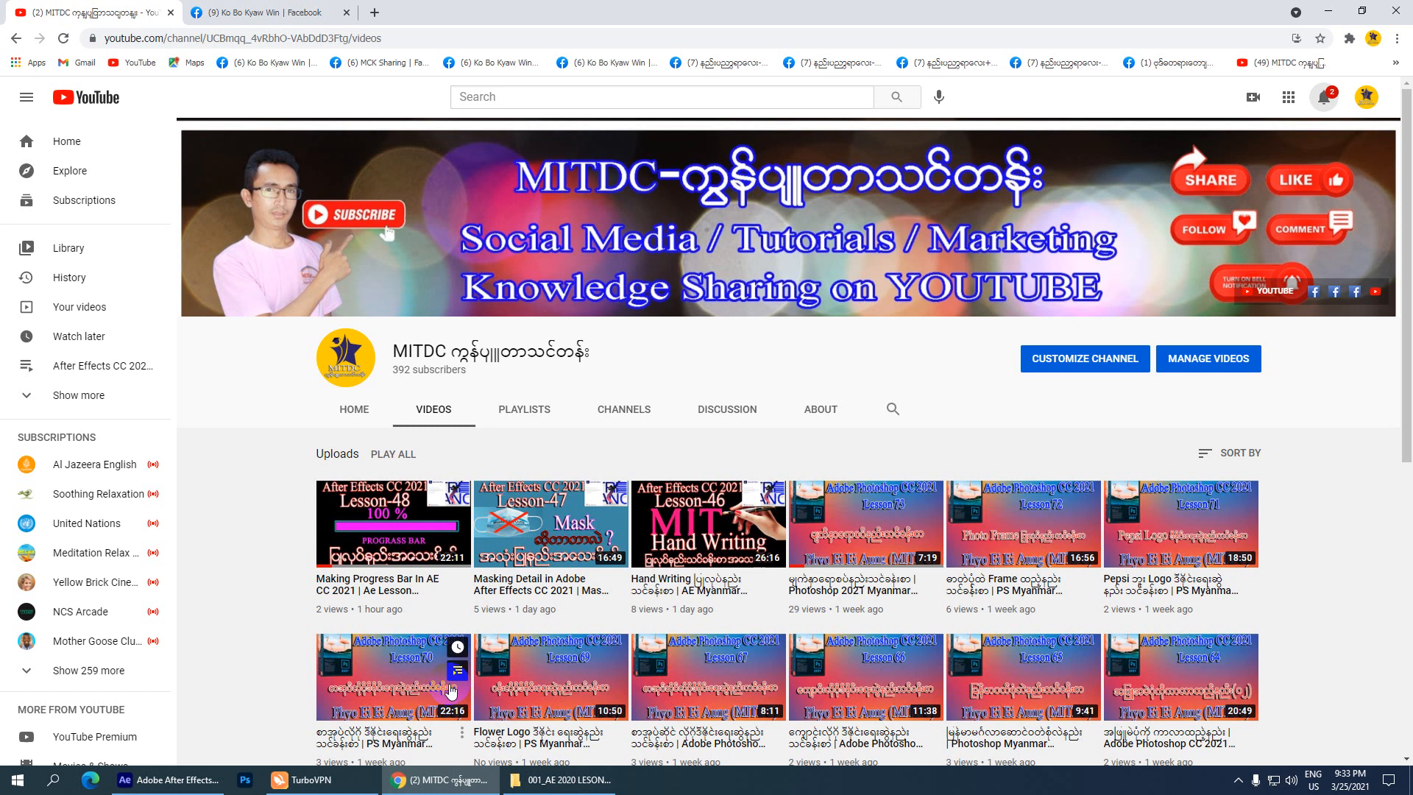
pyautogui.moveTo(451, 592)
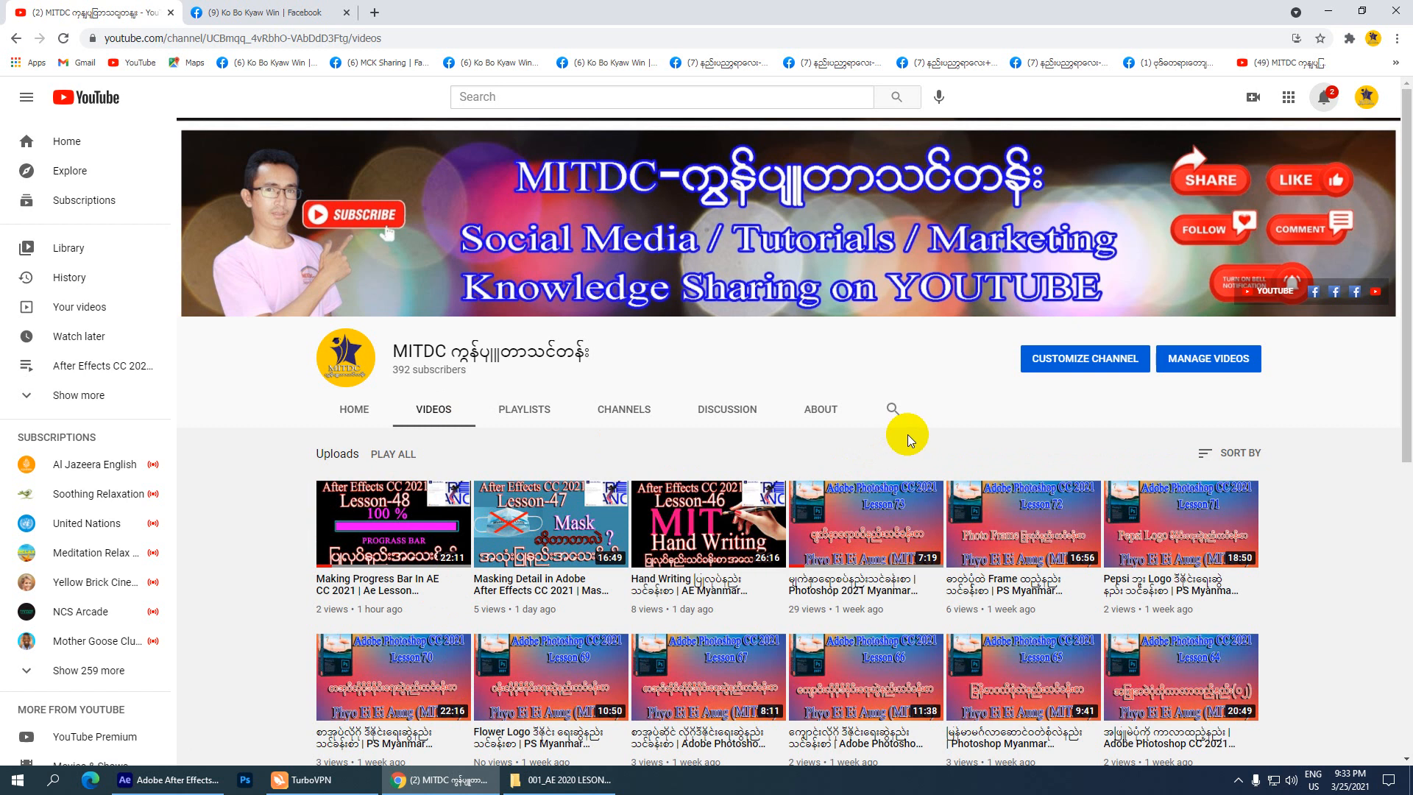
pyautogui.click(1328, 11)
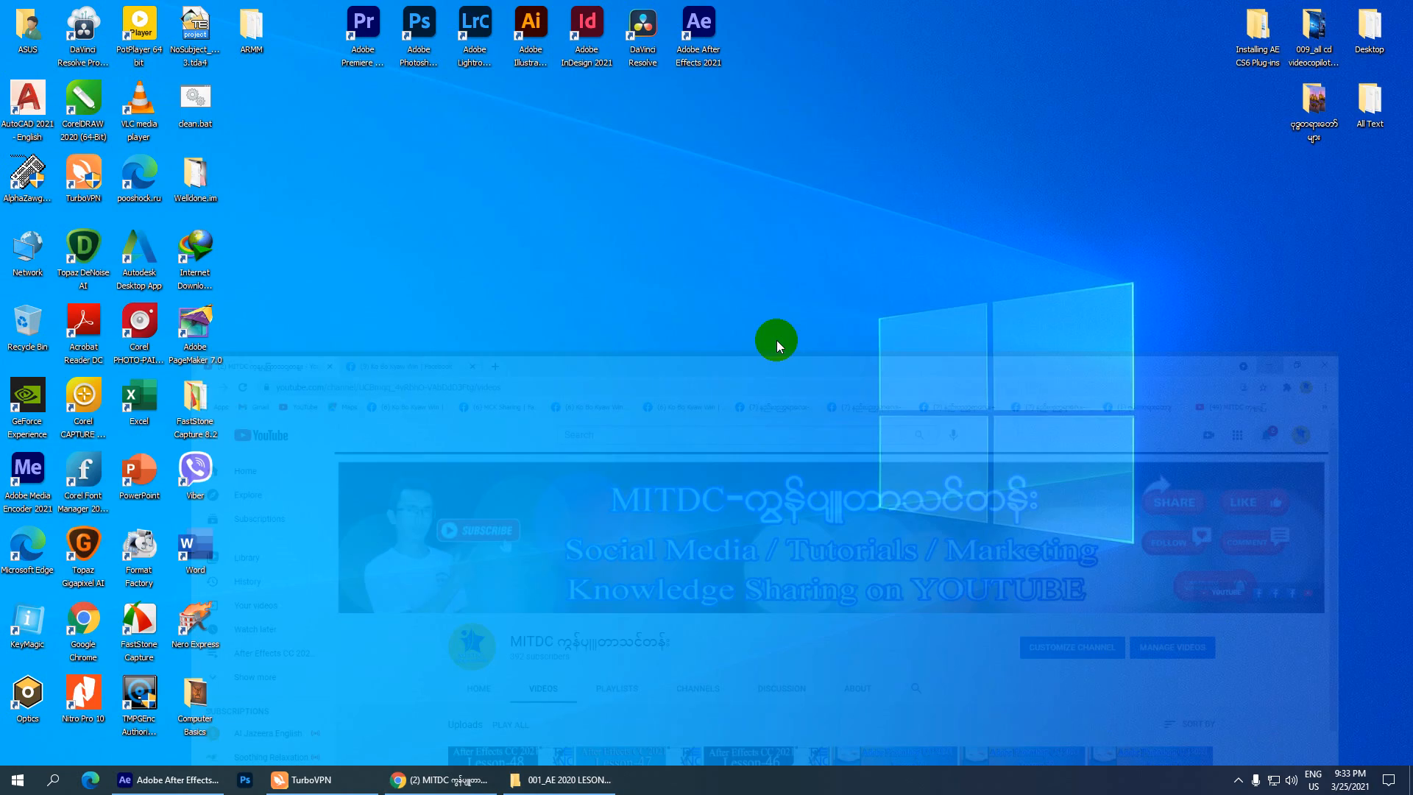